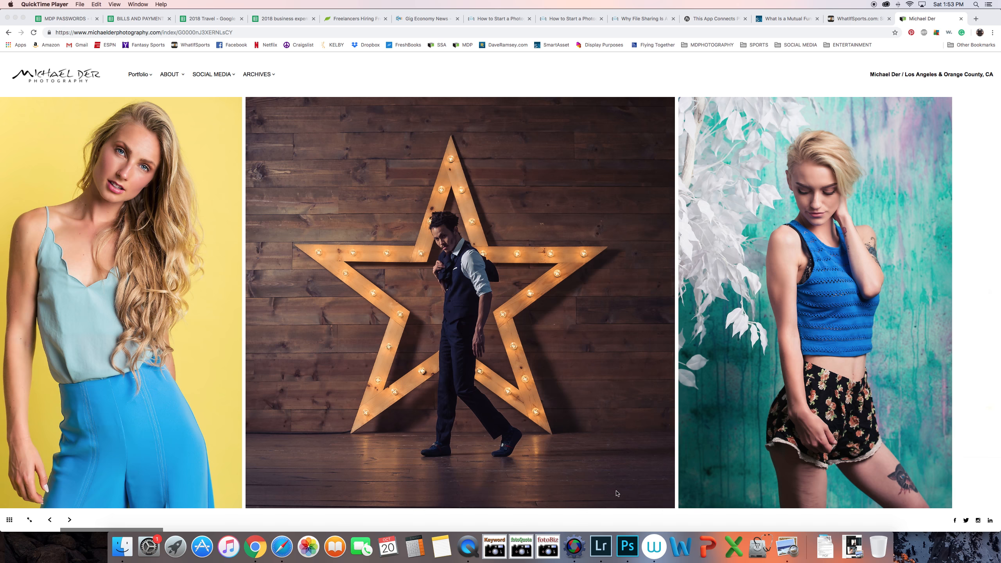
# Switch to Photo Mechanic and open the NIKON D4S card's DCIM folder 931NCD4S as a contact sheet
pyautogui.click(575, 547)
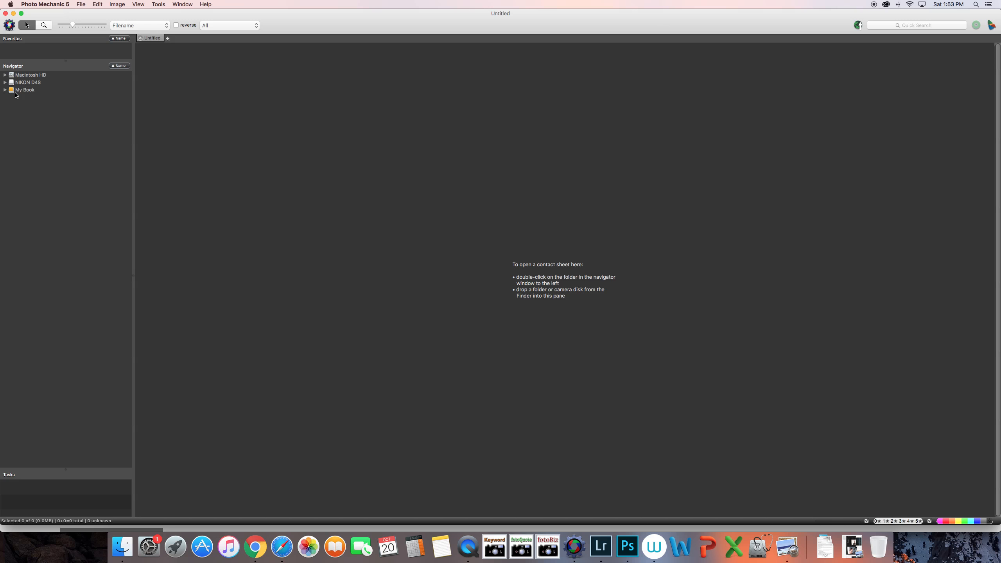
pyautogui.click(5, 82)
pyautogui.click(11, 90)
pyautogui.click(34, 99)
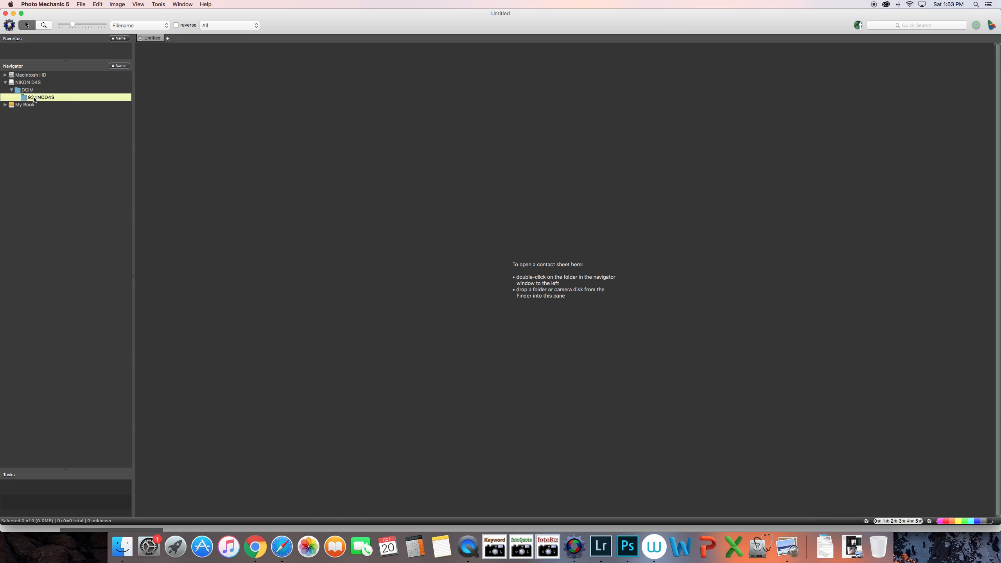
pyautogui.doubleClick(34, 99)
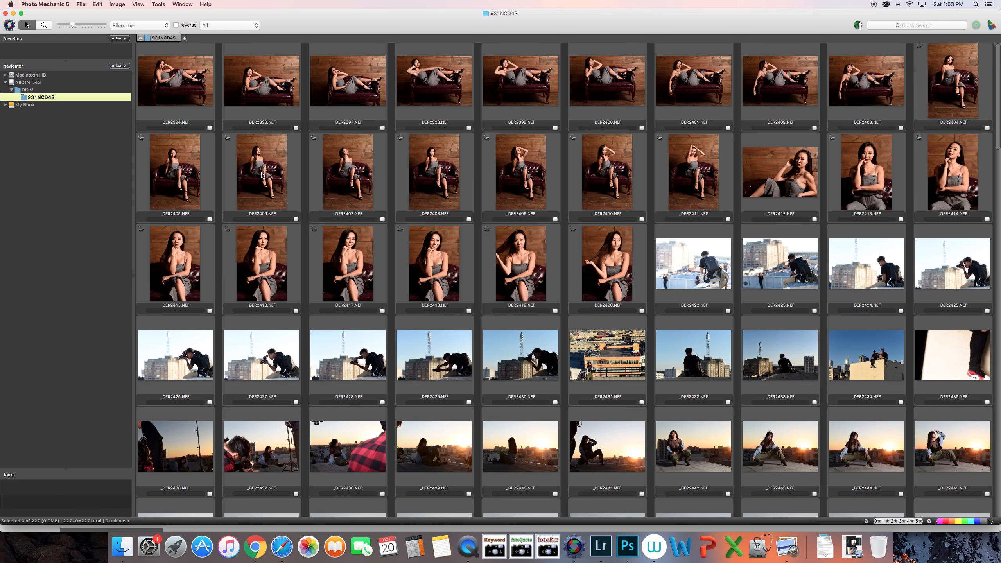
# Look through the card's thumbnails from the first sofa shots to the last image in the folder
pyautogui.scroll(-4, 262, 176)
pyautogui.scroll(-7, 262, 175)
pyautogui.scroll(-4, 262, 175)
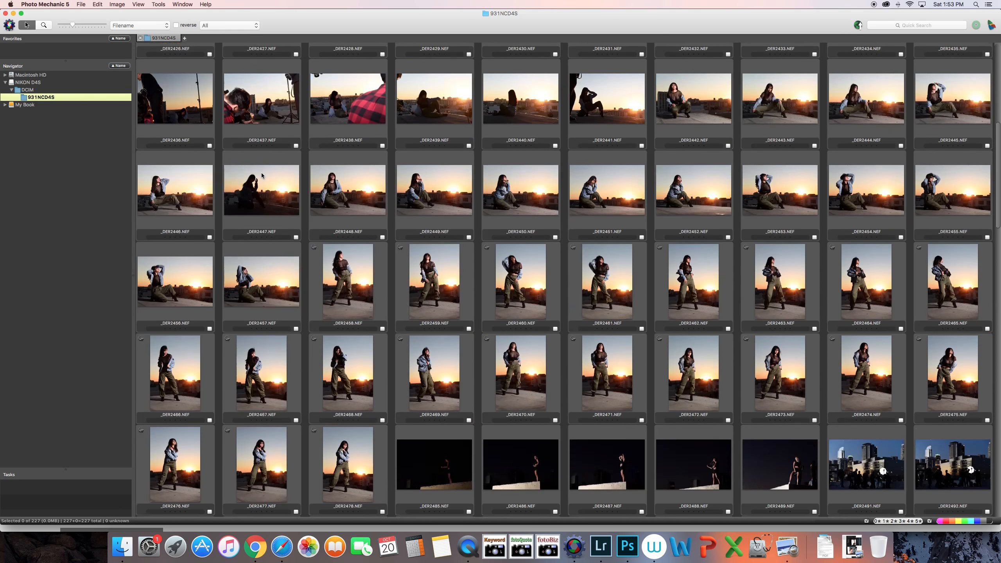
pyautogui.scroll(-5, 261, 176)
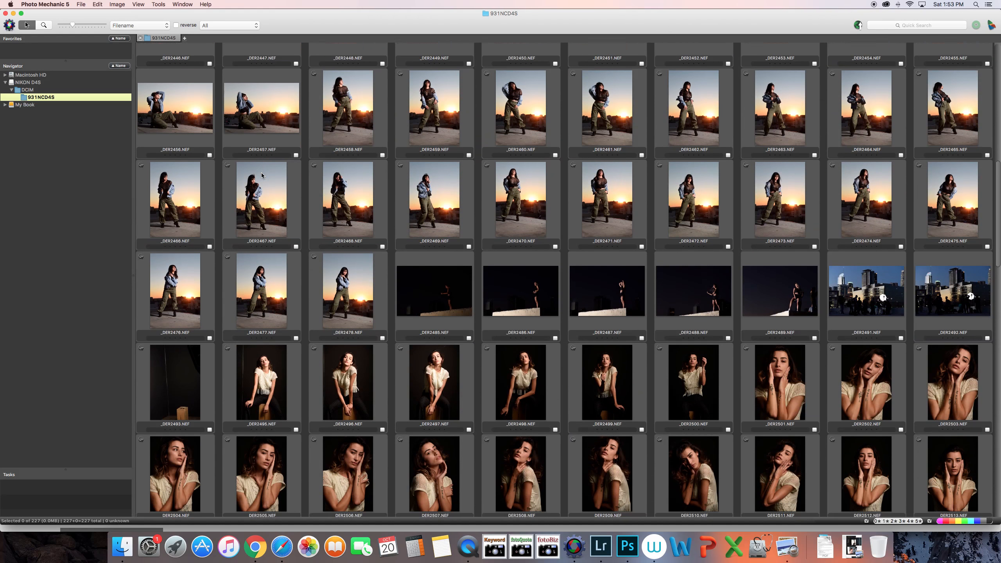
pyautogui.scroll(-4, 262, 176)
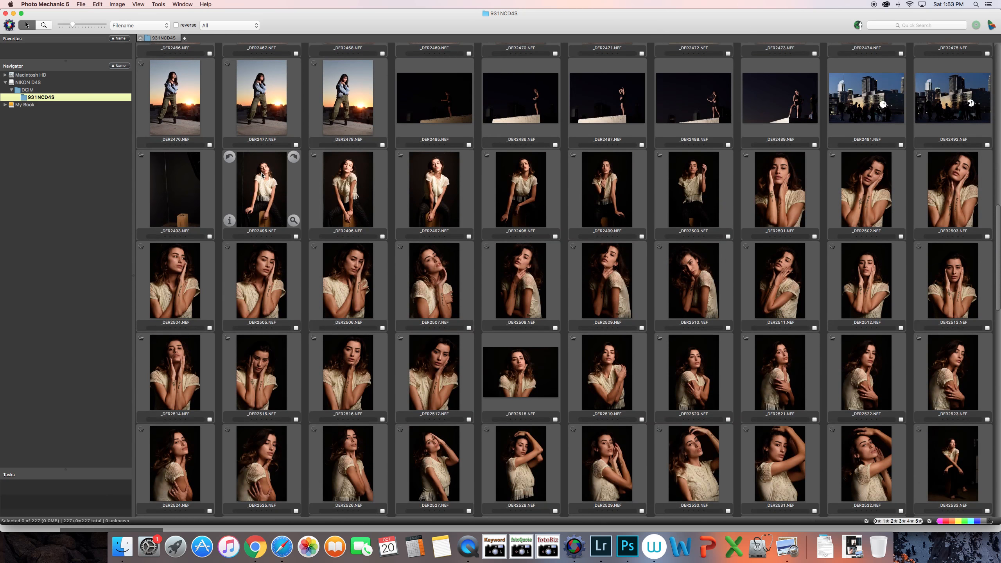
pyautogui.scroll(6, 262, 174)
pyautogui.scroll(-7, 262, 175)
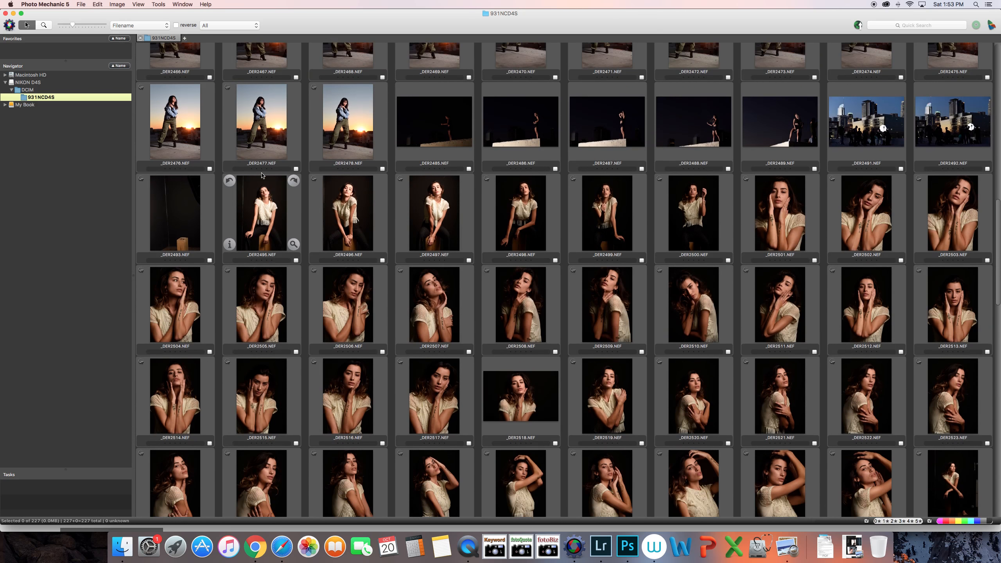
pyautogui.scroll(-15, 262, 176)
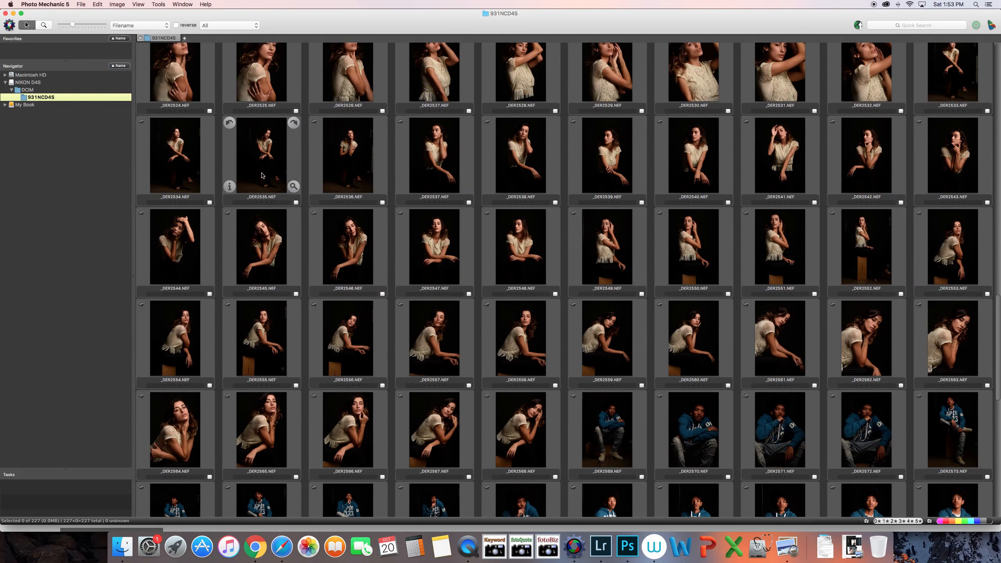
pyautogui.scroll(-9, 262, 176)
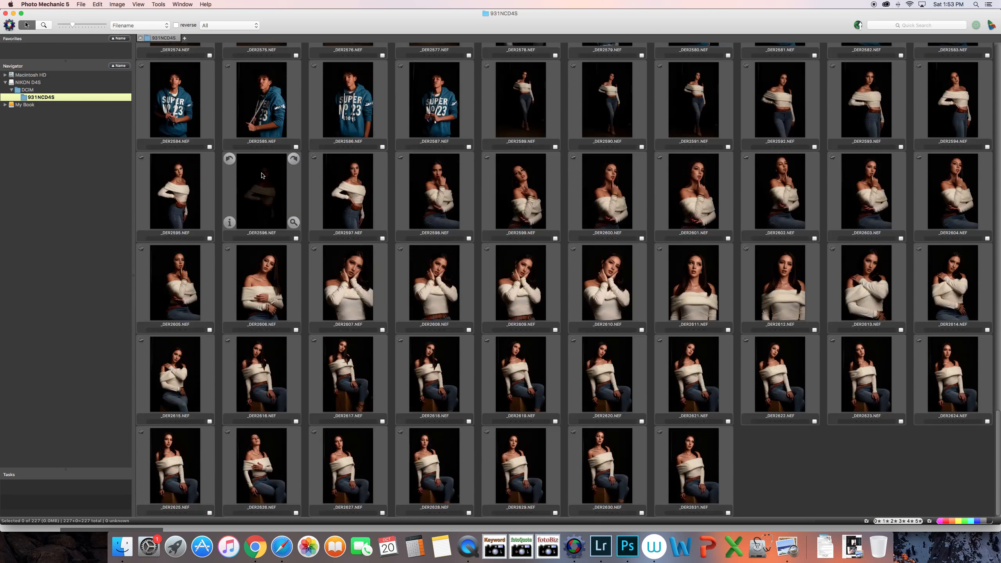
# Go back through the contact sheet to locate the dark-background portraits of the woman in the cream lace top
pyautogui.scroll(20, 262, 176)
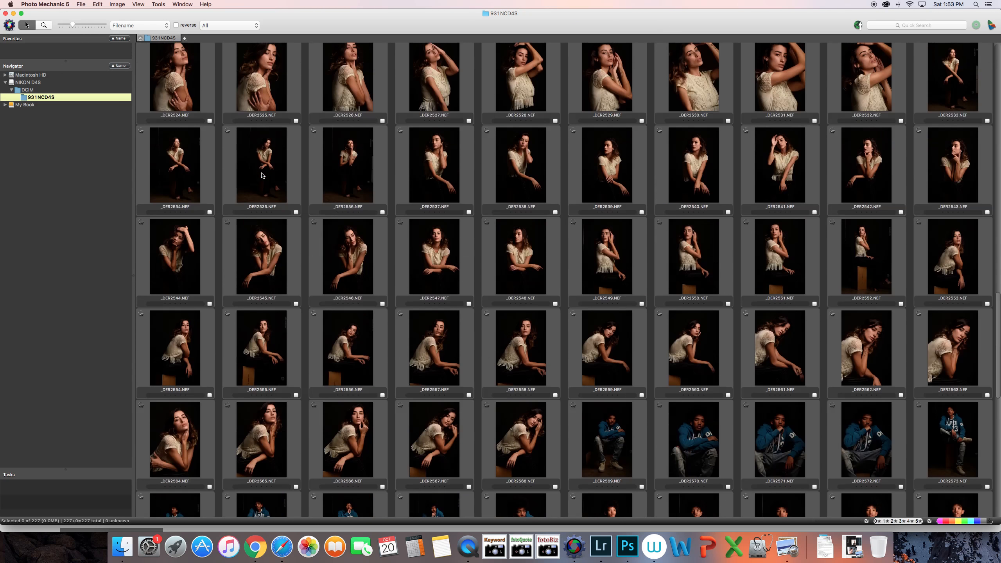
pyautogui.scroll(12, 261, 175)
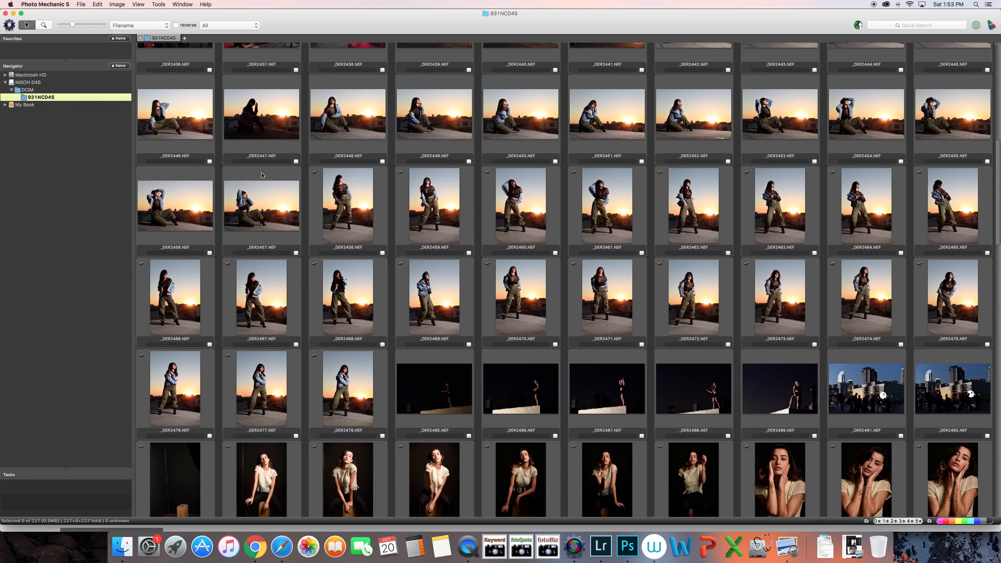
pyautogui.scroll(4, 261, 176)
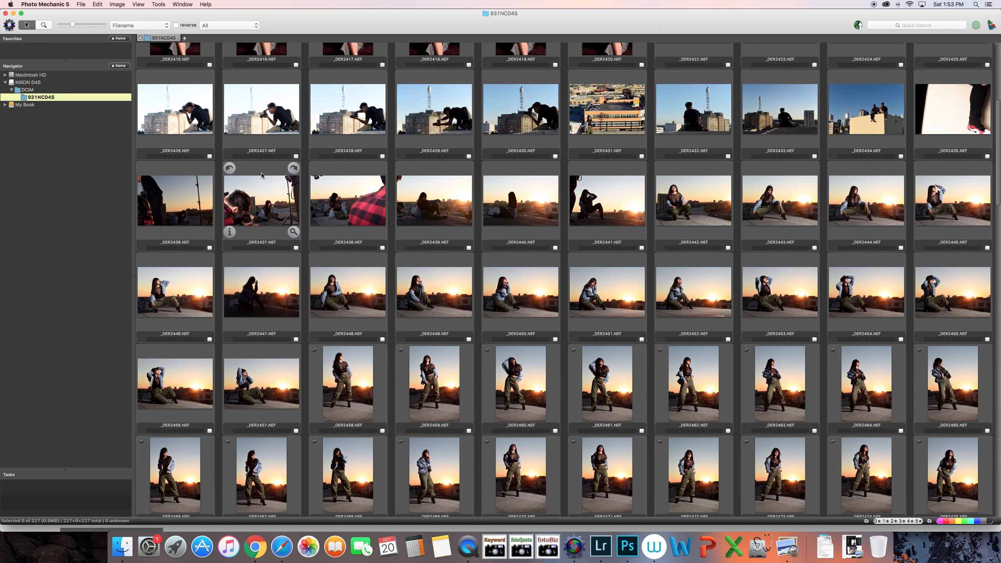
pyautogui.scroll(4, 261, 176)
pyautogui.scroll(-13, 262, 176)
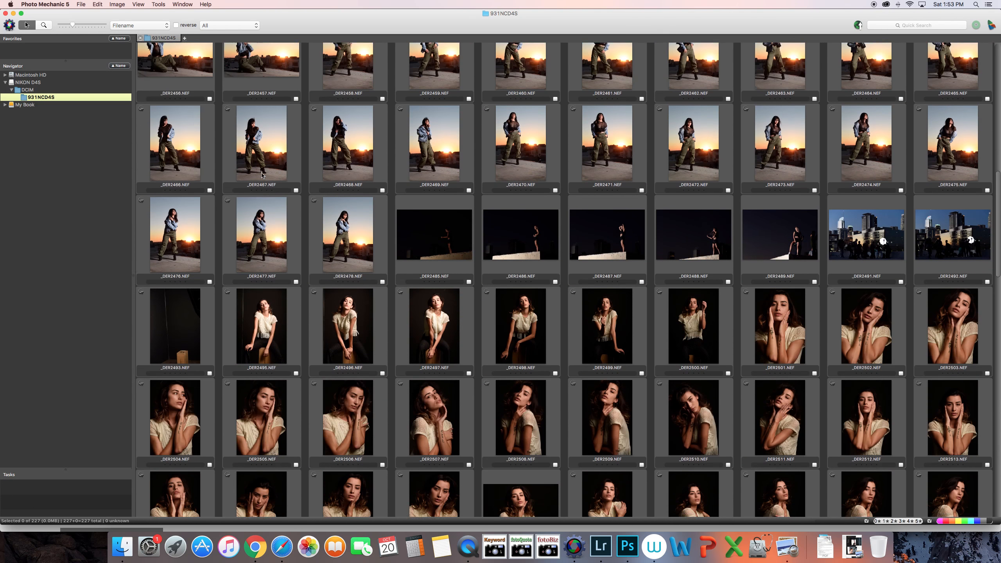
pyautogui.scroll(-6, 262, 175)
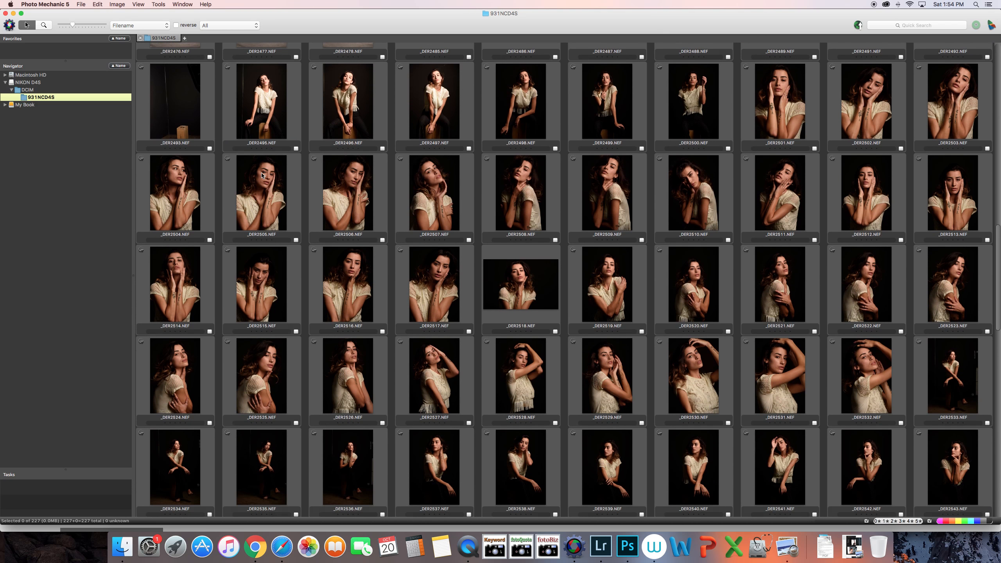
pyautogui.moveTo(261, 176)
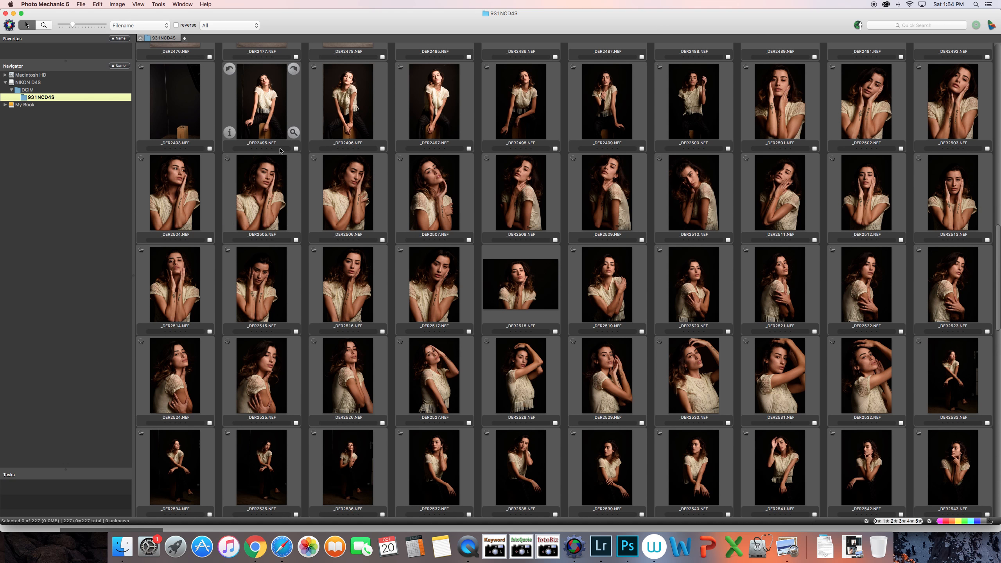
pyautogui.scroll(-2, 279, 155)
pyautogui.scroll(-2, 281, 151)
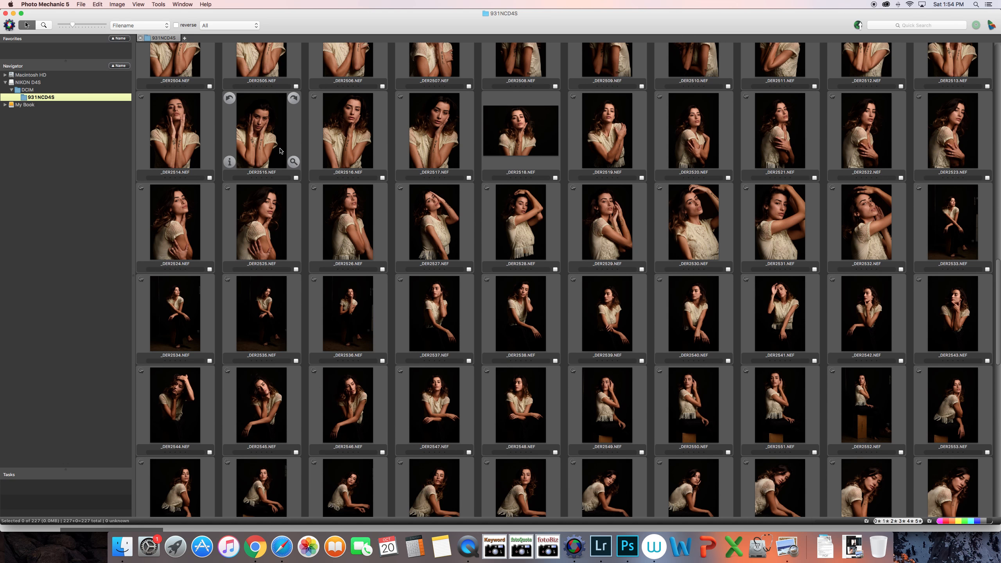
pyautogui.scroll(2, 281, 151)
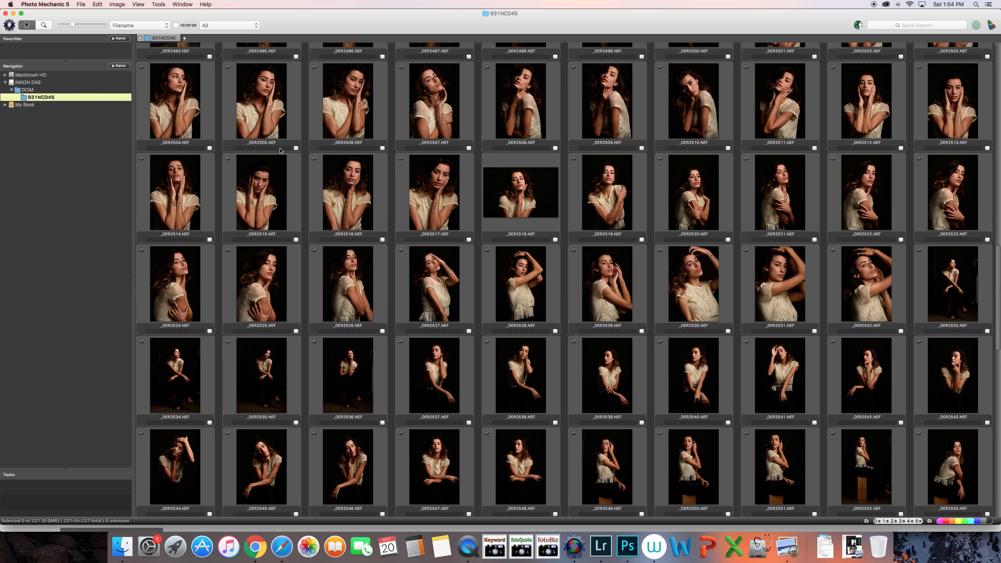
pyautogui.scroll(3, 288, 142)
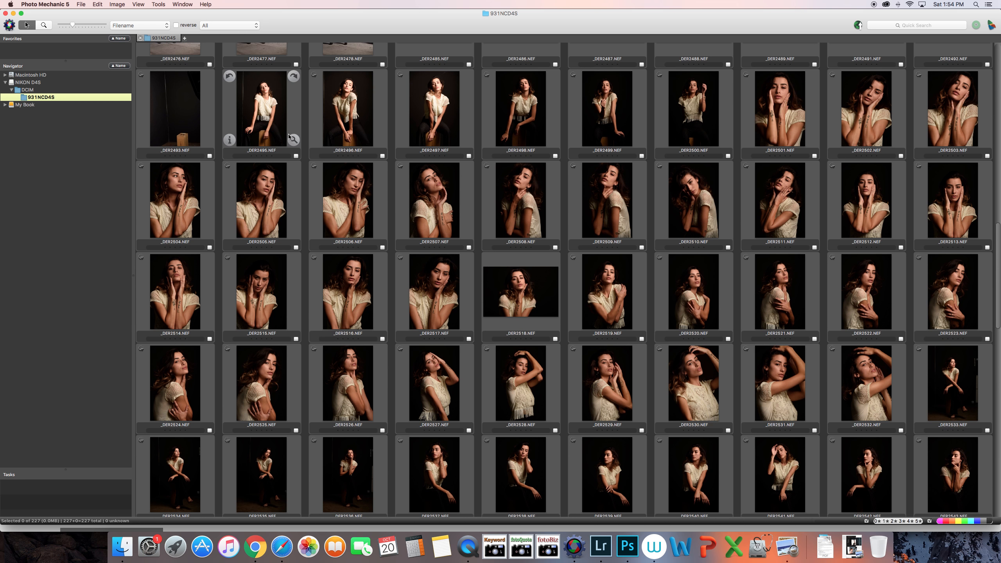
# Preview _DER2495.NEF at large size and review the portraits one by one up to _DER2539.NEF
pyautogui.doubleClick(264, 106)
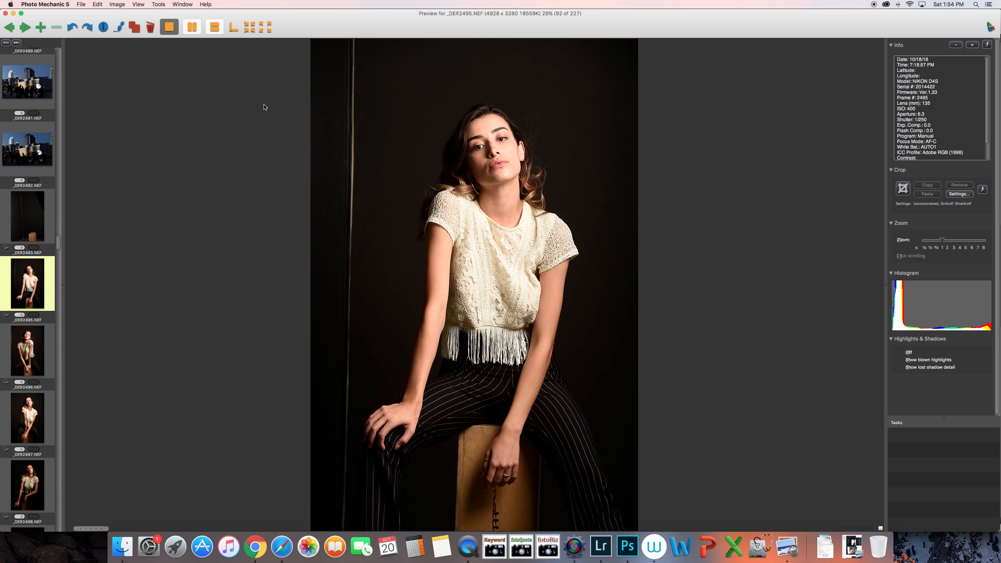
pyautogui.press('Right')
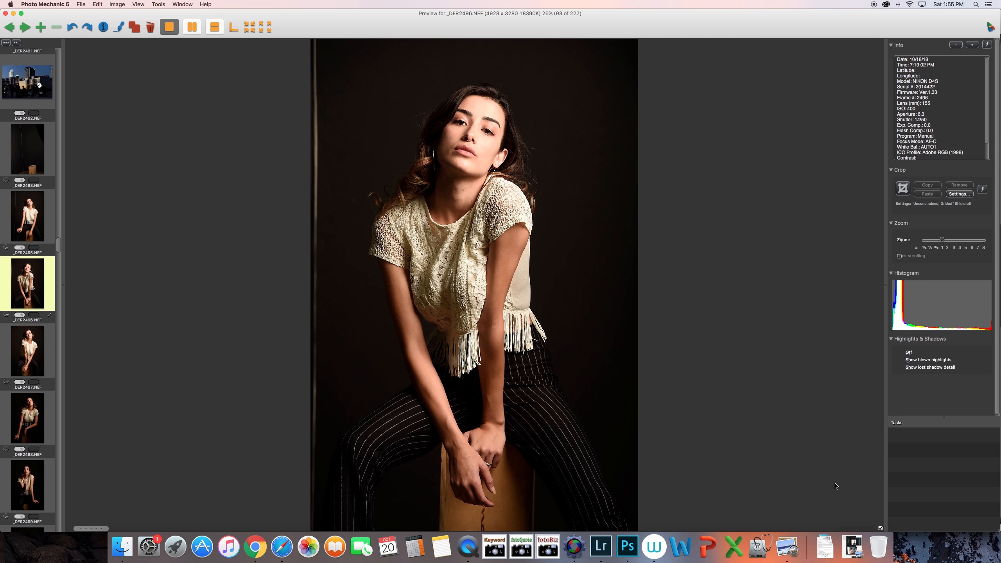
pyautogui.press('Right')
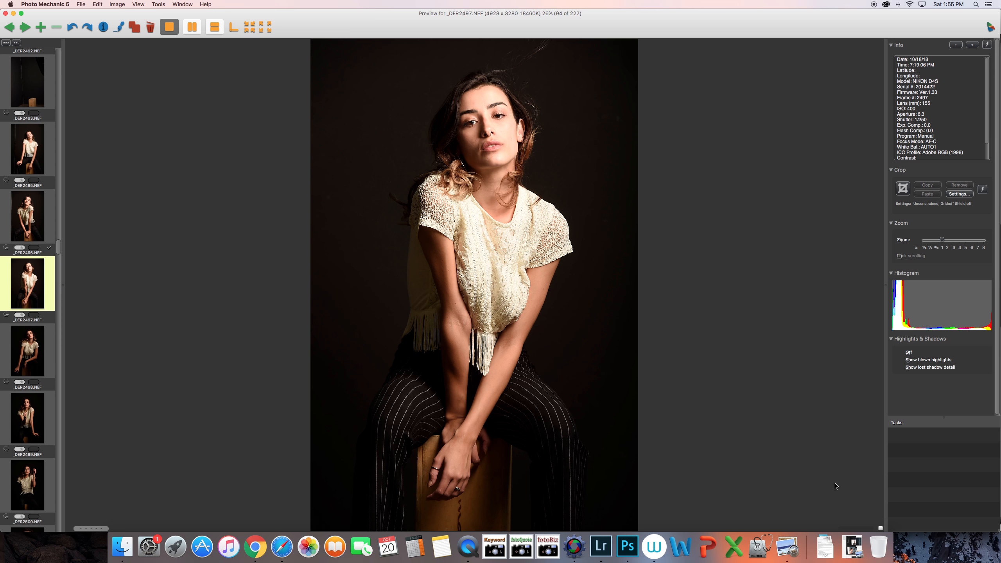
pyautogui.press('Right')
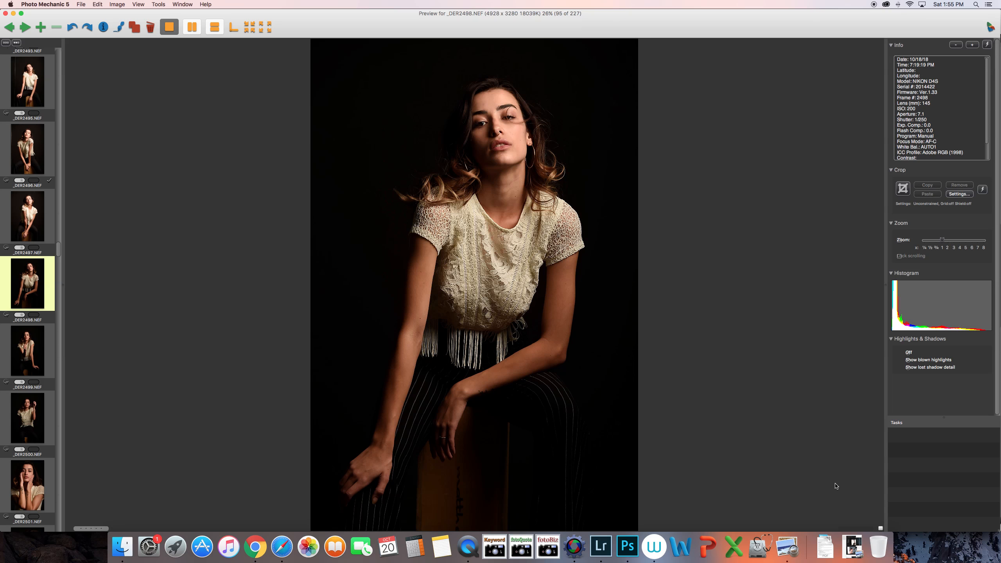
pyautogui.press('Right')
pyautogui.press('Right')
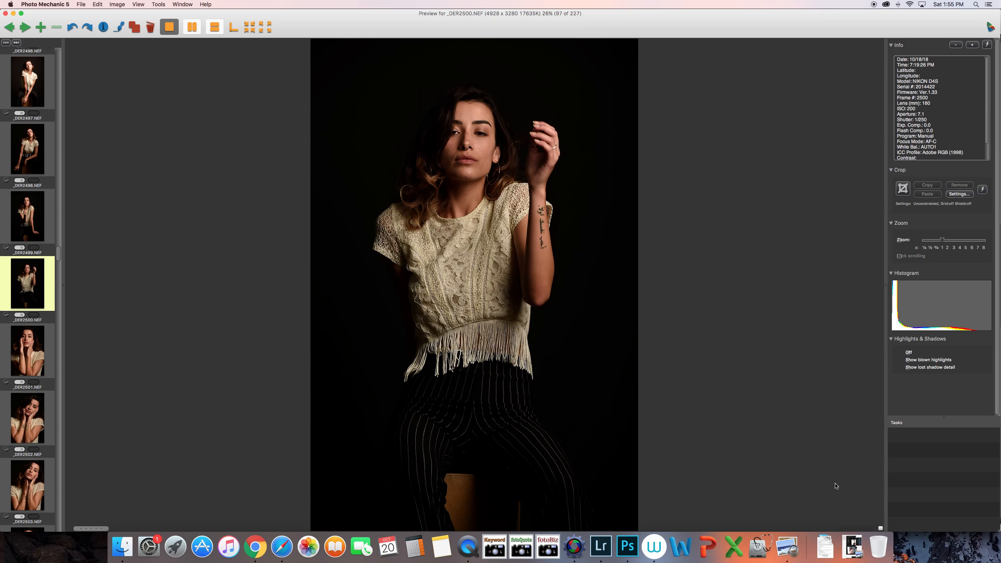
pyautogui.press('Right')
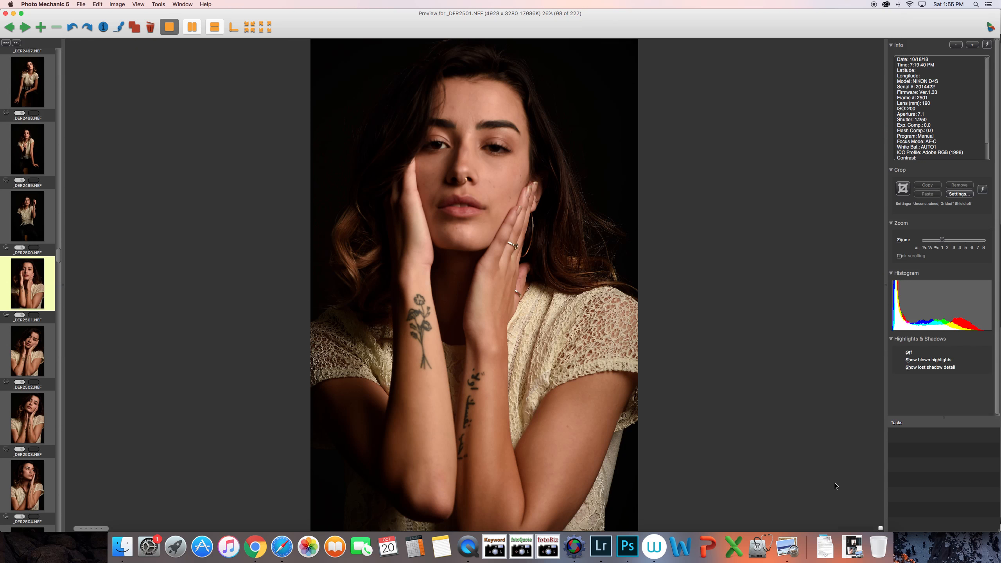
pyautogui.press('Right')
pyautogui.press('Right')
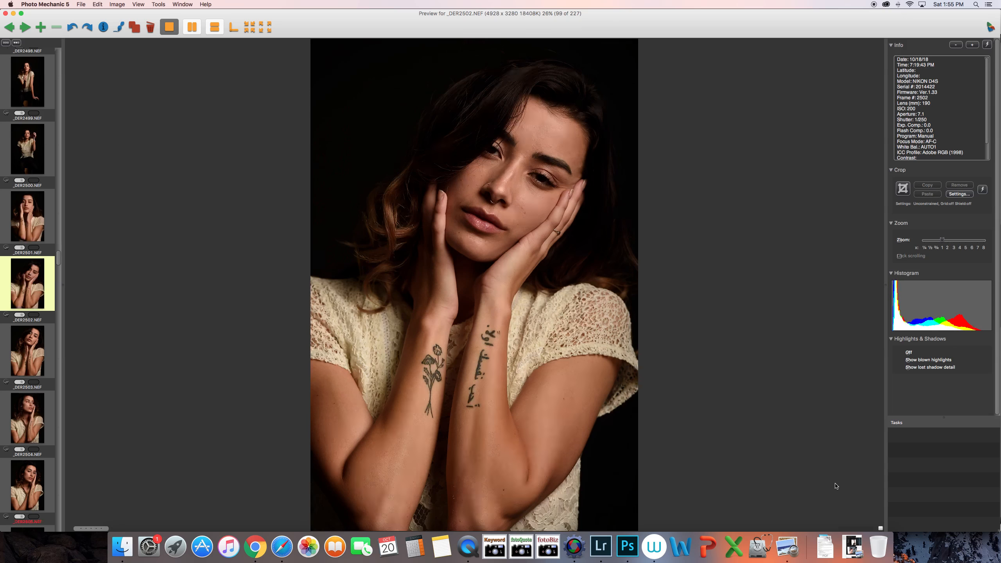
pyautogui.press('Right')
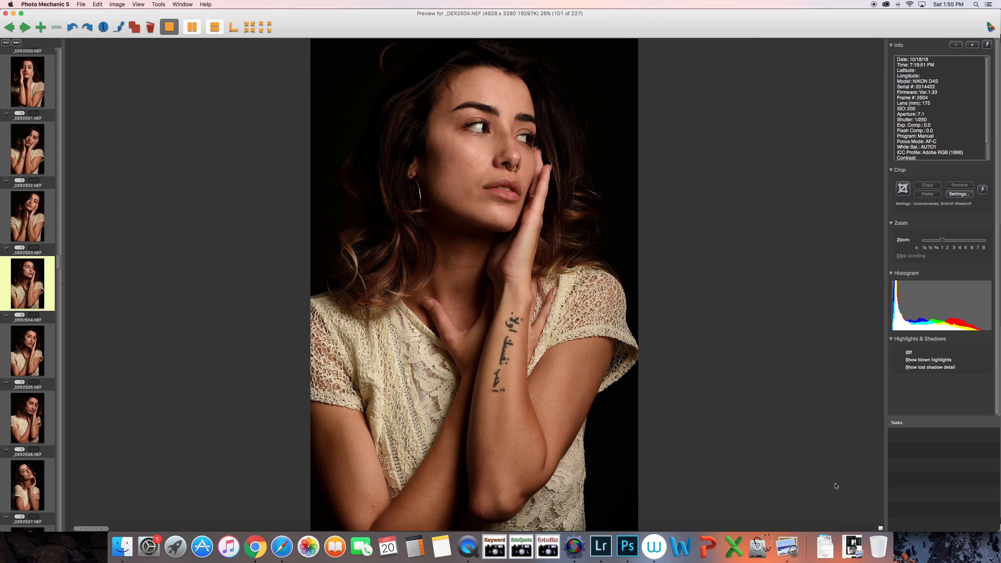
pyautogui.press('Right')
pyautogui.press('Right')
pyautogui.press('Right')
pyautogui.press('Right')
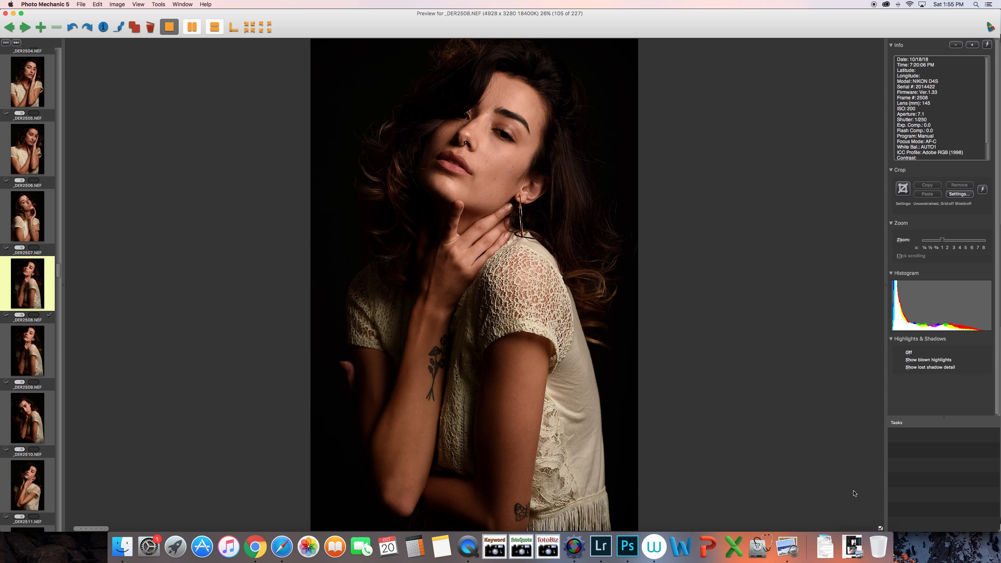
pyautogui.press('Right')
pyautogui.press('Right')
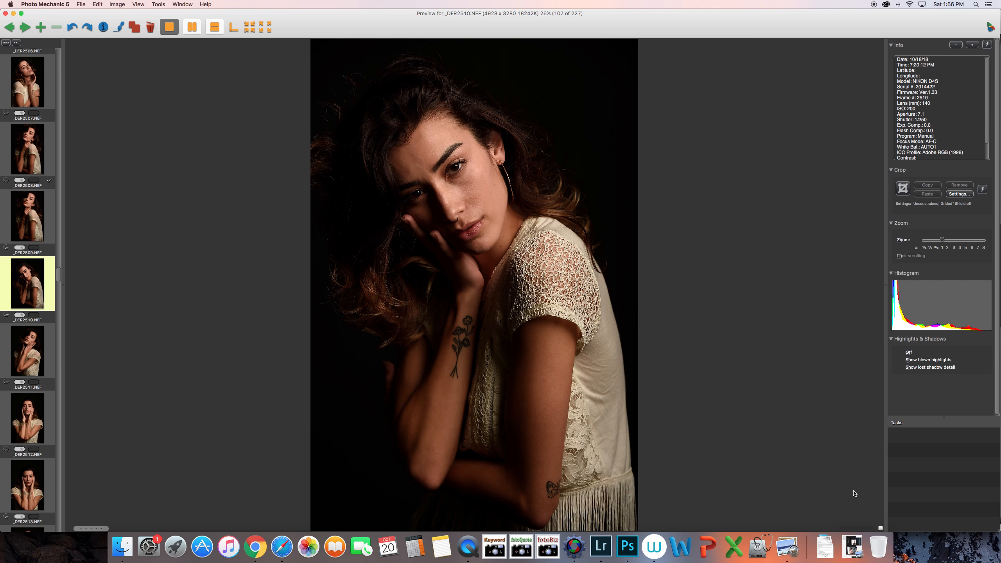
pyautogui.press('Right')
pyautogui.press('Right')
pyautogui.press('Right')
pyautogui.press('Right')
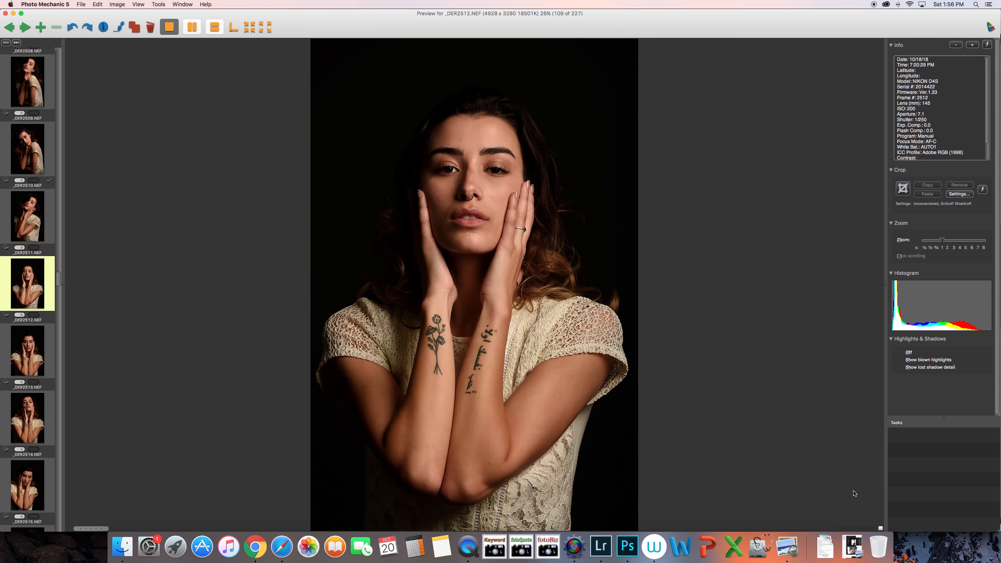
pyautogui.press('Right')
pyautogui.press('Right')
pyautogui.press('Right')
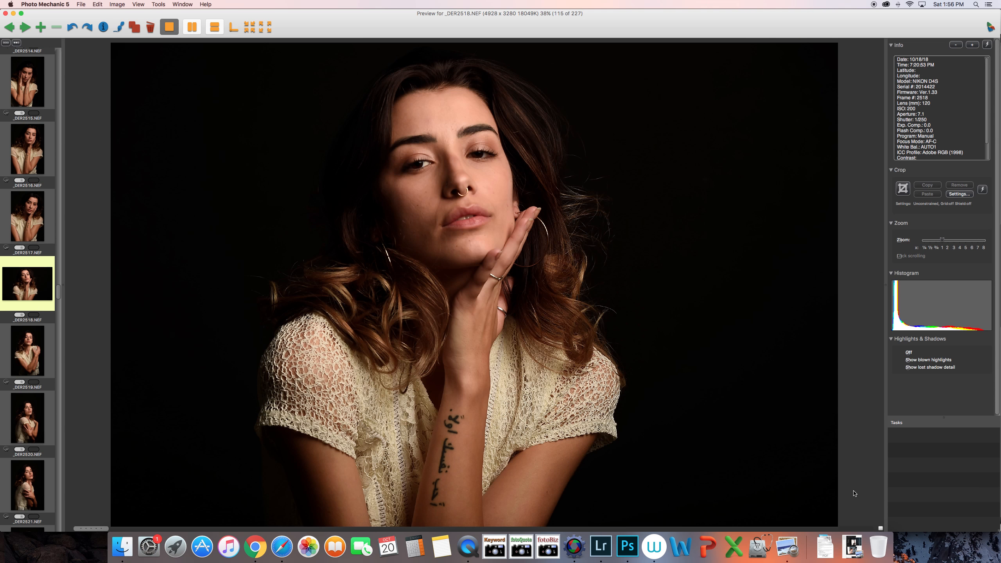
pyautogui.press('Right')
pyautogui.press('Right')
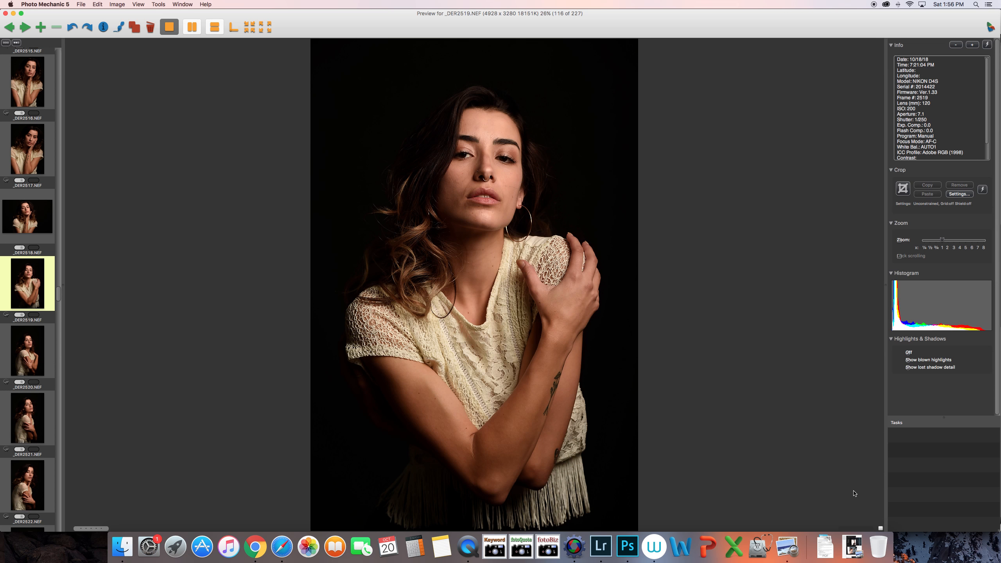
pyautogui.press('Right')
pyautogui.press('Right')
pyautogui.press('Right')
pyautogui.press('Right')
pyautogui.press('Right')
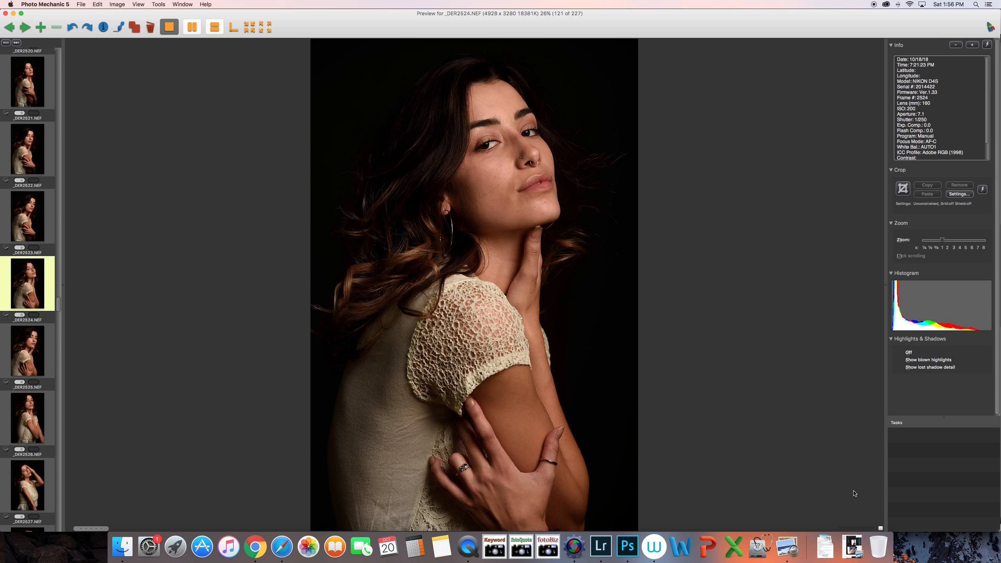
pyautogui.press('Right')
pyautogui.press('Right')
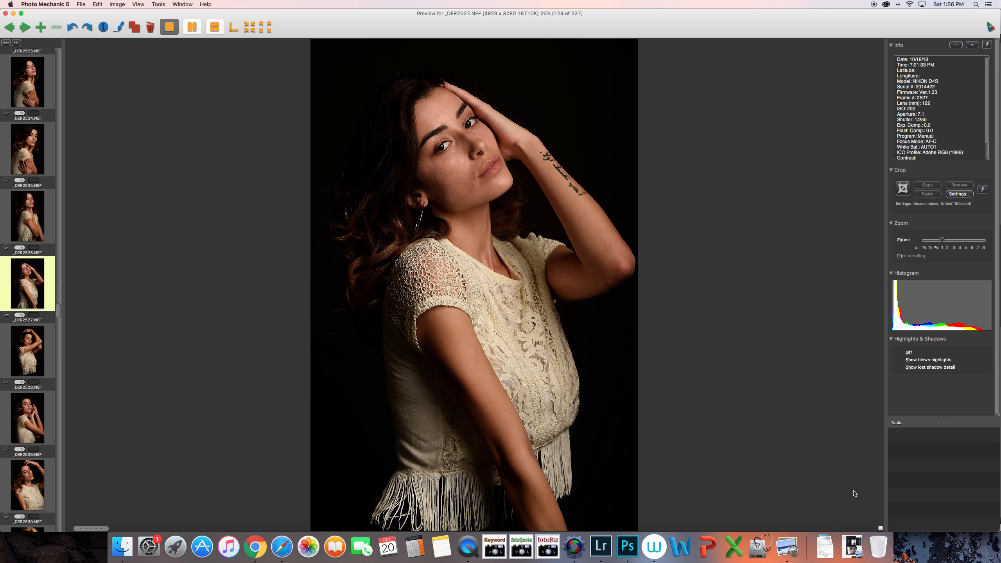
pyautogui.press('Right')
pyautogui.press('Right')
pyautogui.press('Right')
pyautogui.press('Right')
pyautogui.press('Right')
pyautogui.press('Right')
pyautogui.press('Right')
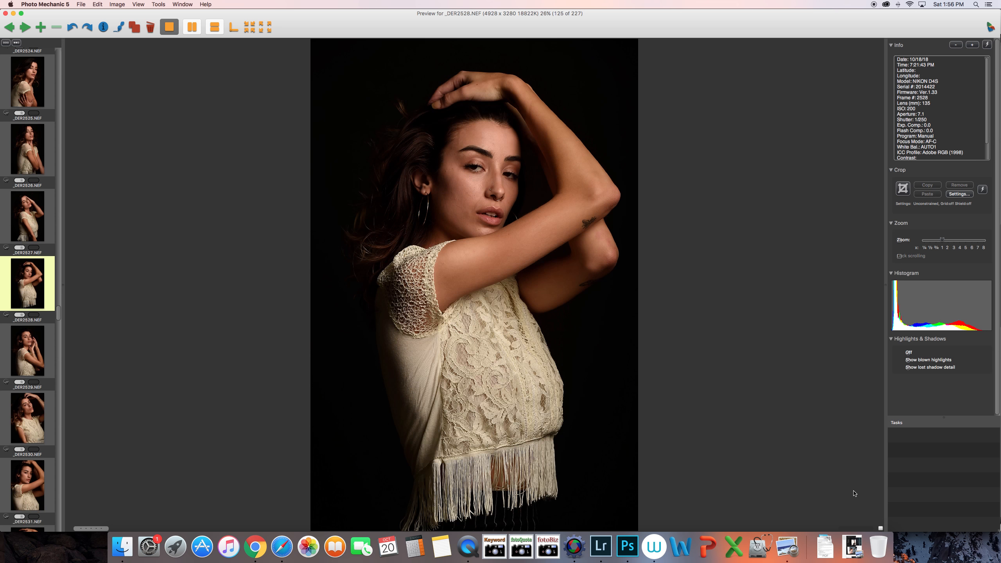
pyautogui.press('Right')
pyautogui.press('Right')
pyautogui.press('Right')
pyautogui.press('Right')
pyautogui.press('Right')
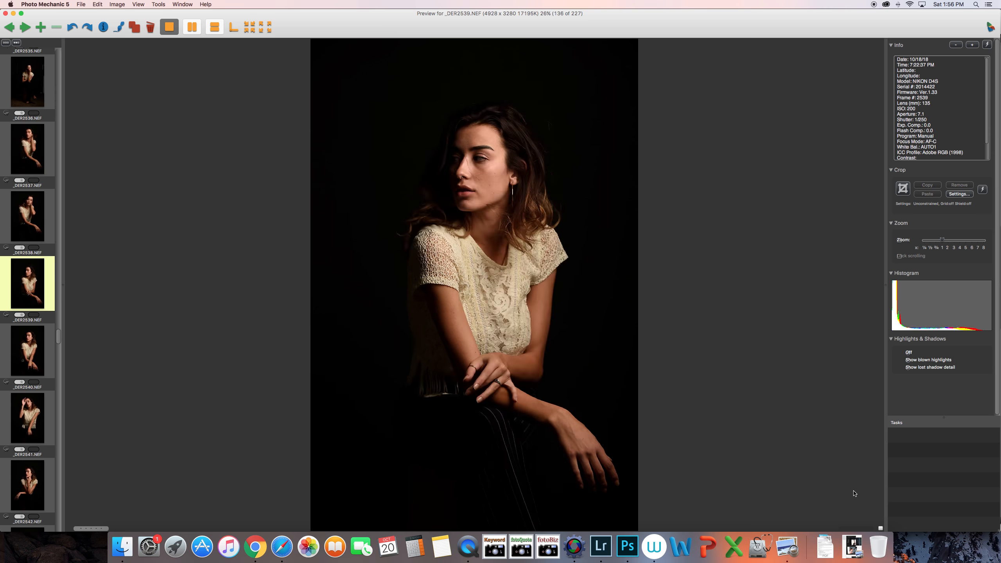
# Compare the neighbouring portraits _DER2537.NEF to _DER2539.NEF at large size and tag _DER2538.NEF
pyautogui.press('Left')
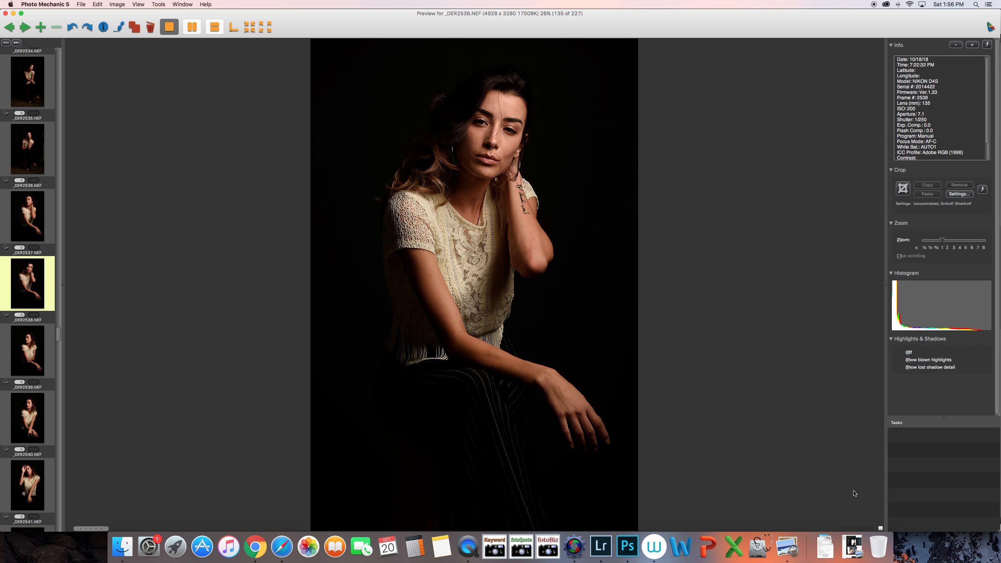
pyautogui.press('Left')
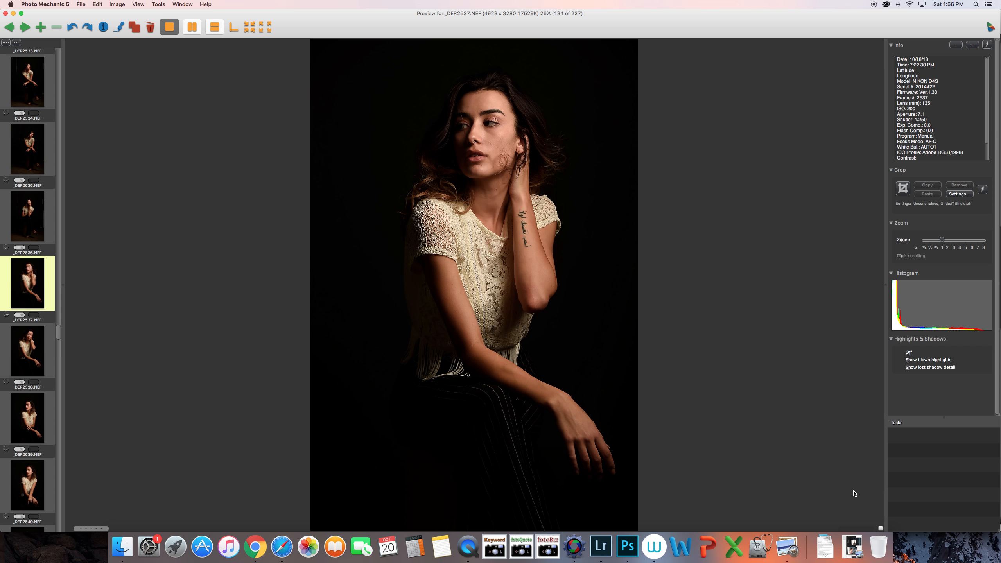
pyautogui.press('Left')
pyautogui.press('Right')
pyautogui.press('Right')
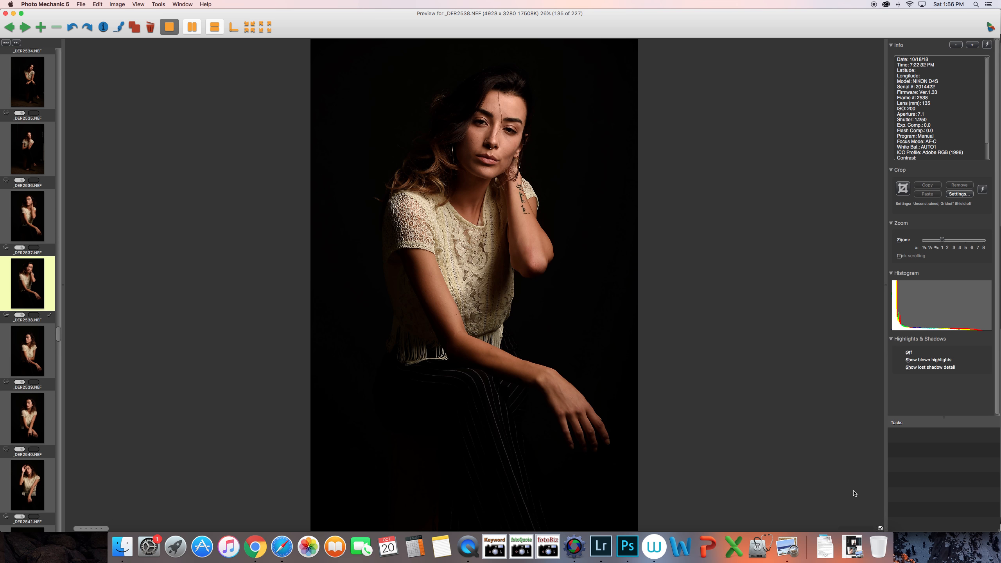
# Review the following portraits up to _DER2544.NEF and tag _DER2542.NEF and _DER2543.NEF
pyautogui.press('Right')
pyautogui.press('Right')
pyautogui.press('Right')
pyautogui.press('Right')
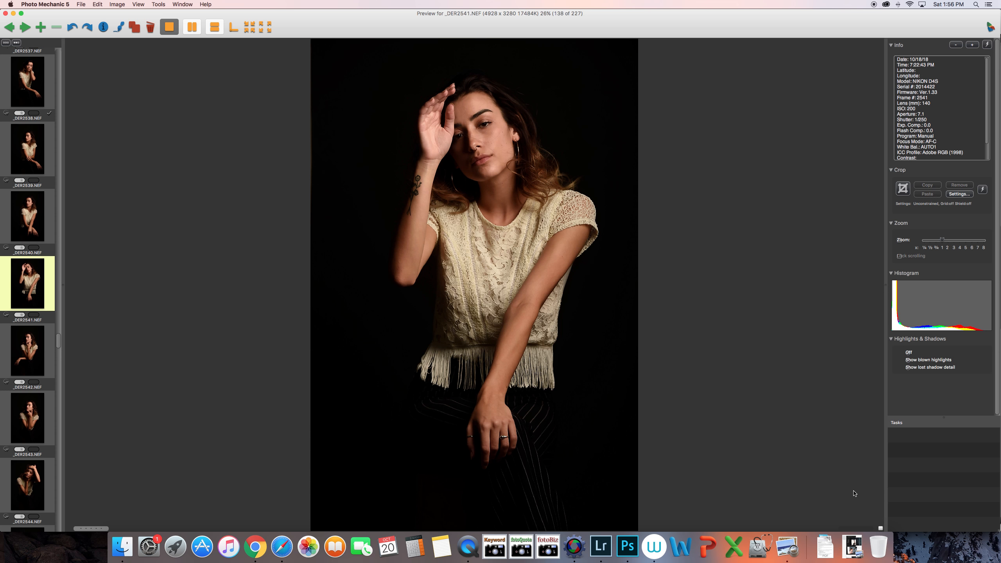
pyautogui.press('Right')
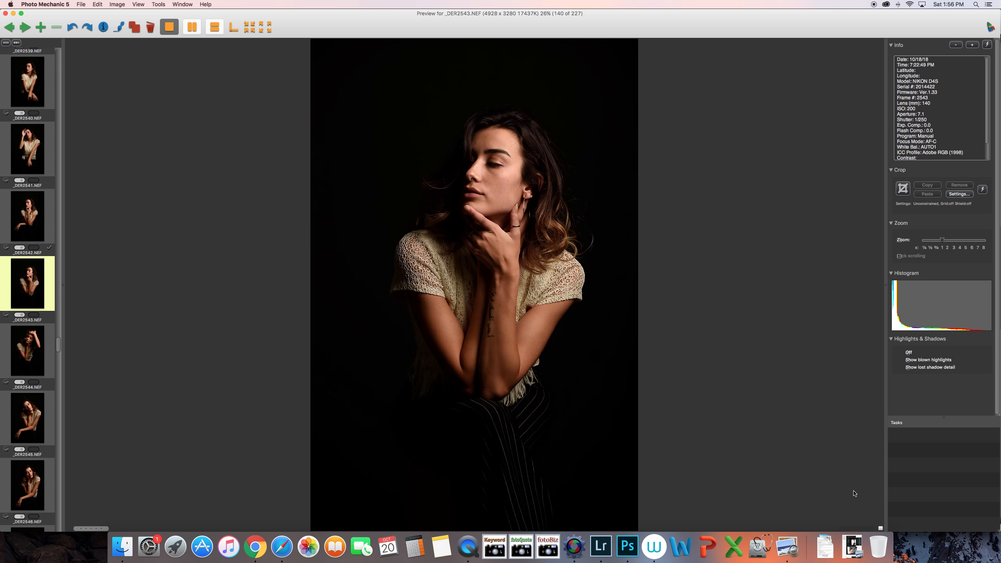
pyautogui.press('Right')
pyautogui.press('Left')
pyautogui.press('Right')
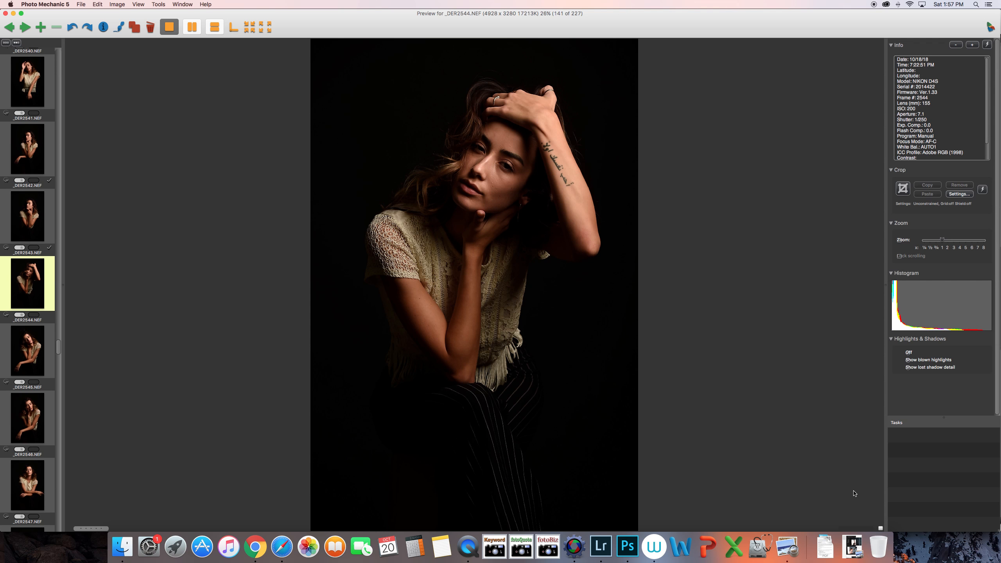
# Review the remaining portraits up to _DER2563.NEF, tag _DER2563.NEF and return to the contact sheet
pyautogui.press('Right')
pyautogui.press('Right')
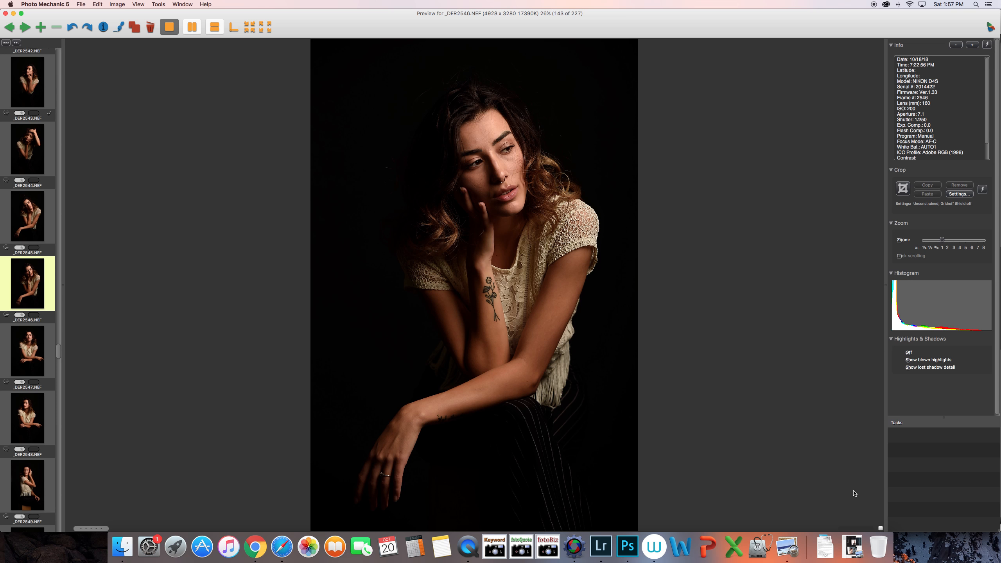
pyautogui.press('Right')
pyautogui.press('Right')
pyautogui.press('Right')
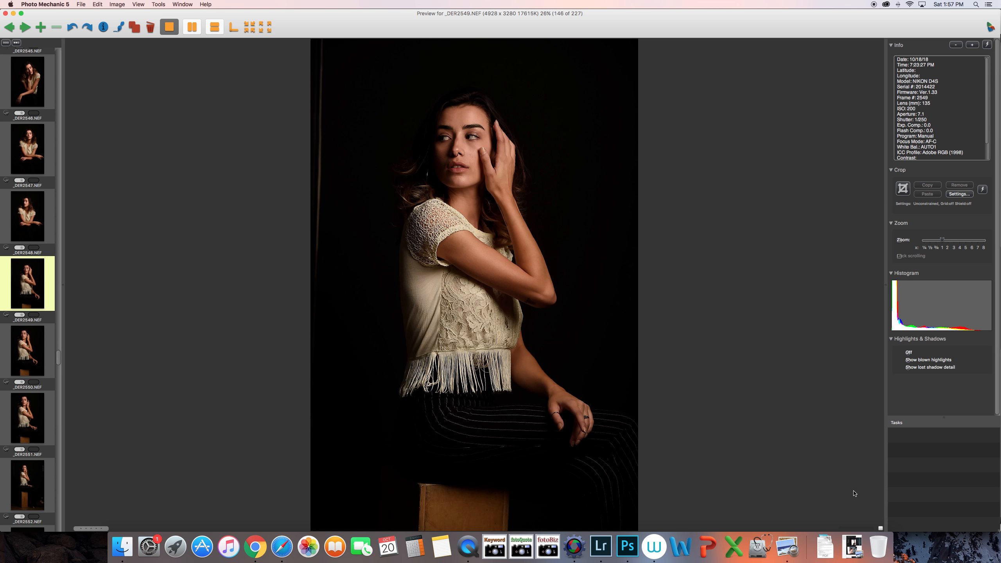
pyautogui.press('Right')
pyautogui.press('Right')
pyautogui.press('Right')
pyautogui.press('Right')
pyautogui.press('Right')
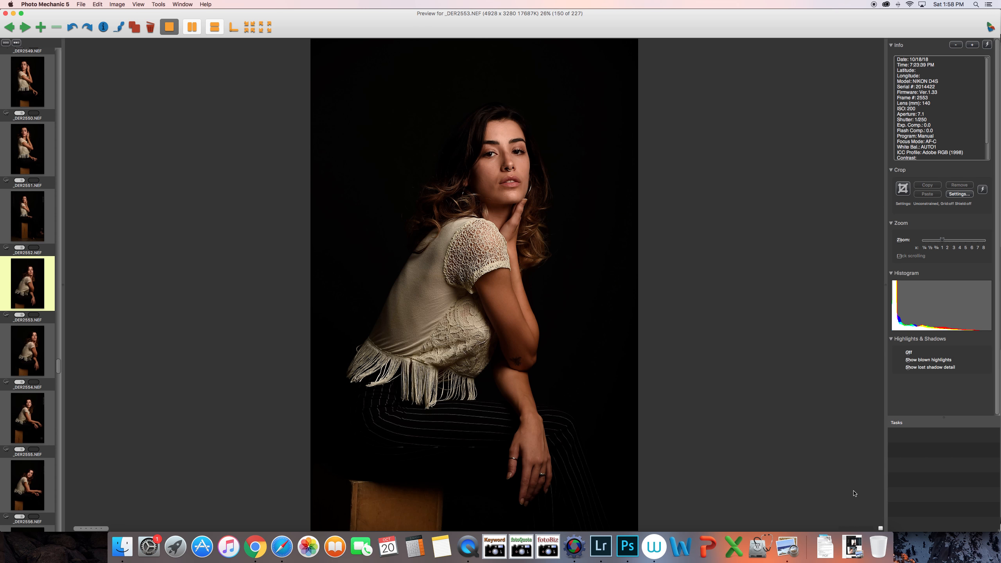
pyautogui.press('Right')
pyautogui.press('Right')
pyautogui.press('Right')
pyautogui.press('Right')
pyautogui.press('Right')
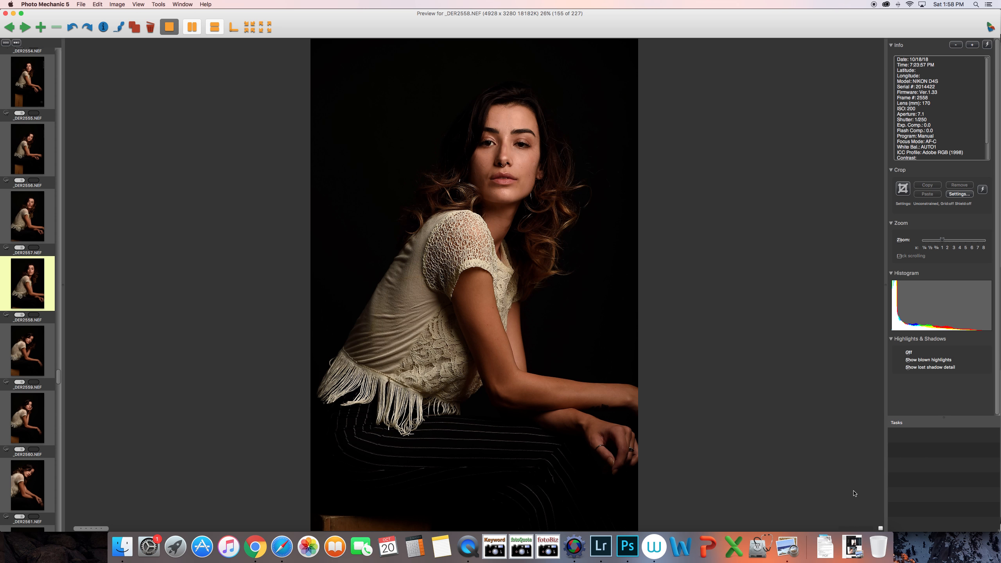
pyautogui.press('Right')
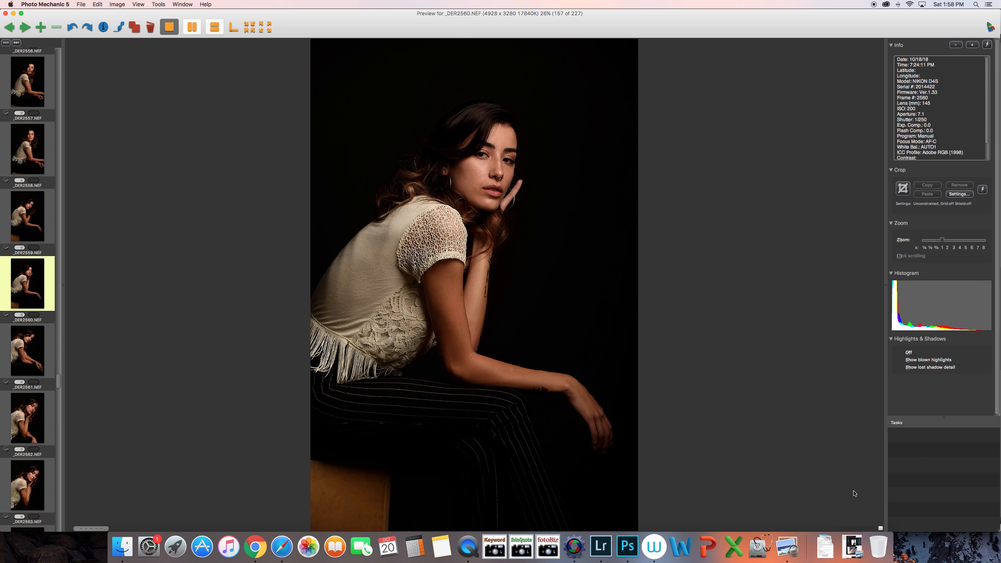
pyautogui.press('Right')
pyautogui.press('Right')
pyautogui.press('Right')
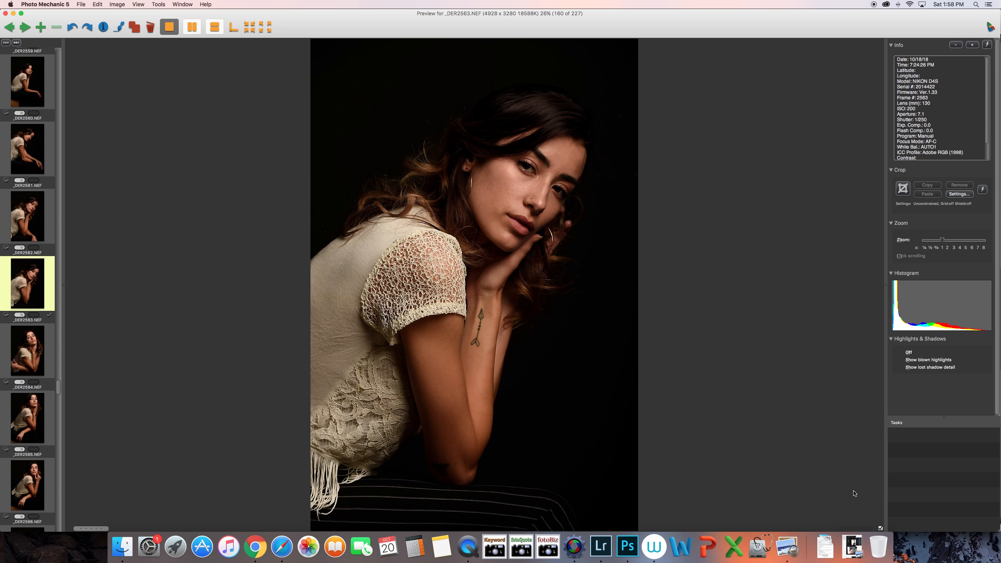
pyautogui.press('Escape')
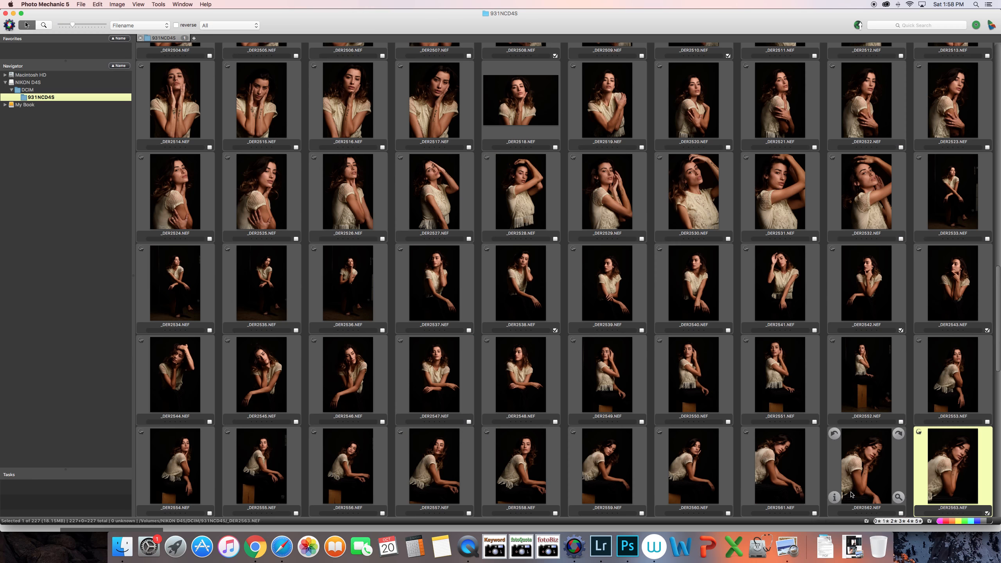
# Filter the 931NCD4S contact sheet to show only the tagged photos
pyautogui.scroll(-5, 639, 366)
pyautogui.scroll(2, 578, 306)
pyautogui.scroll(2, 579, 305)
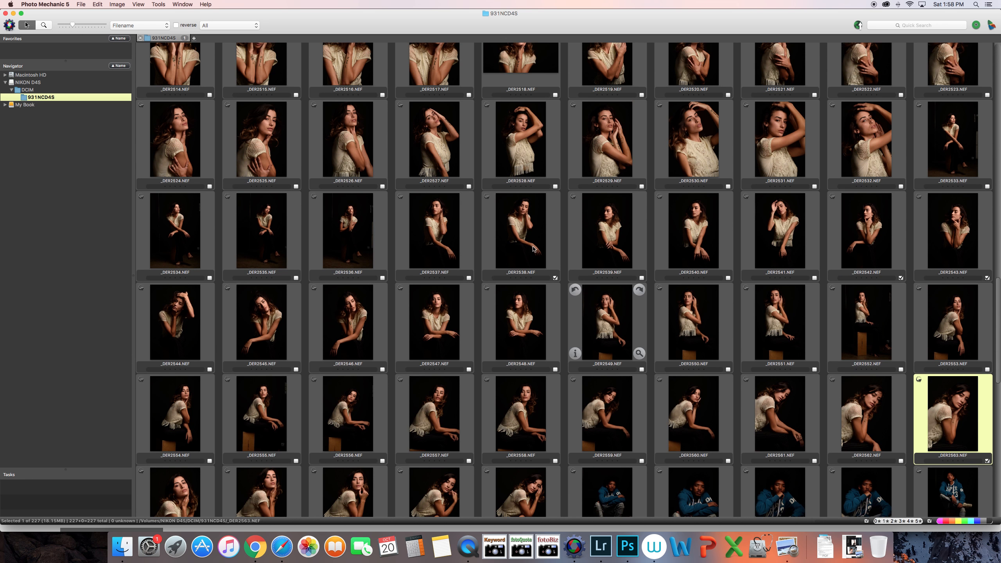
pyautogui.click(139, 5)
pyautogui.click(154, 62)
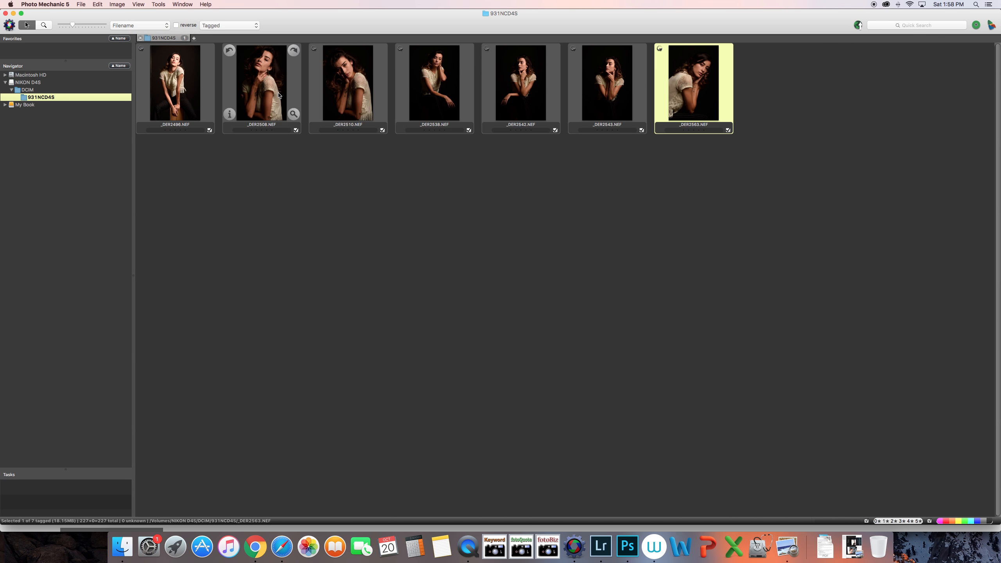
# Preview the tagged photos at large size one by one from _DER2496.NEF to _DER2543.NEF
pyautogui.click(189, 75)
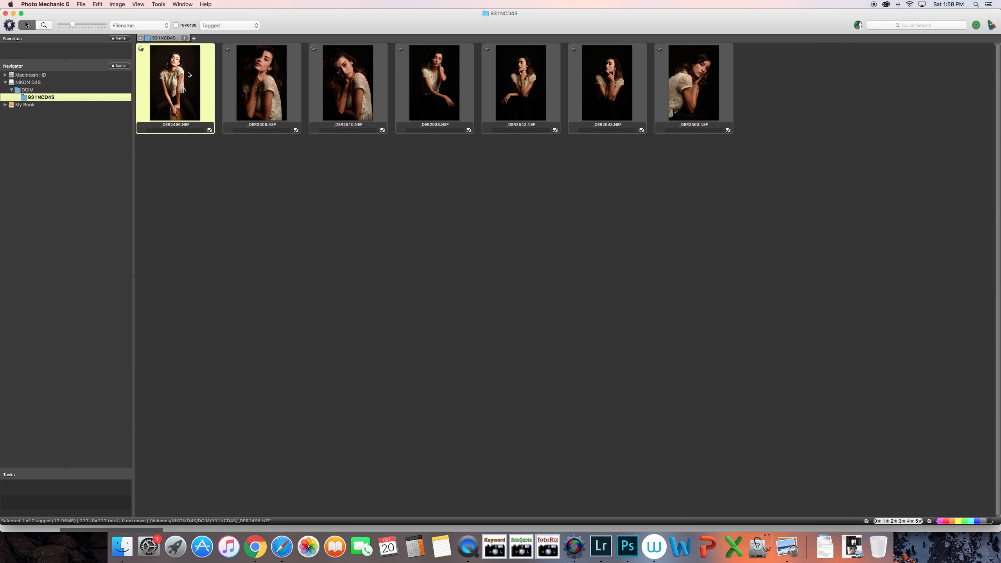
pyautogui.doubleClick(188, 75)
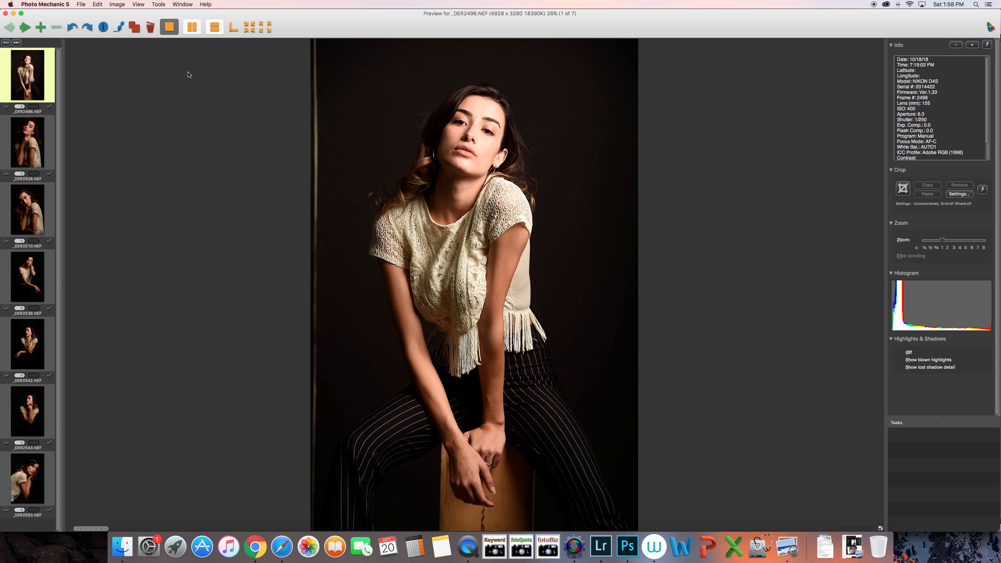
pyautogui.press('Right')
pyautogui.press('Right')
pyautogui.press('Right')
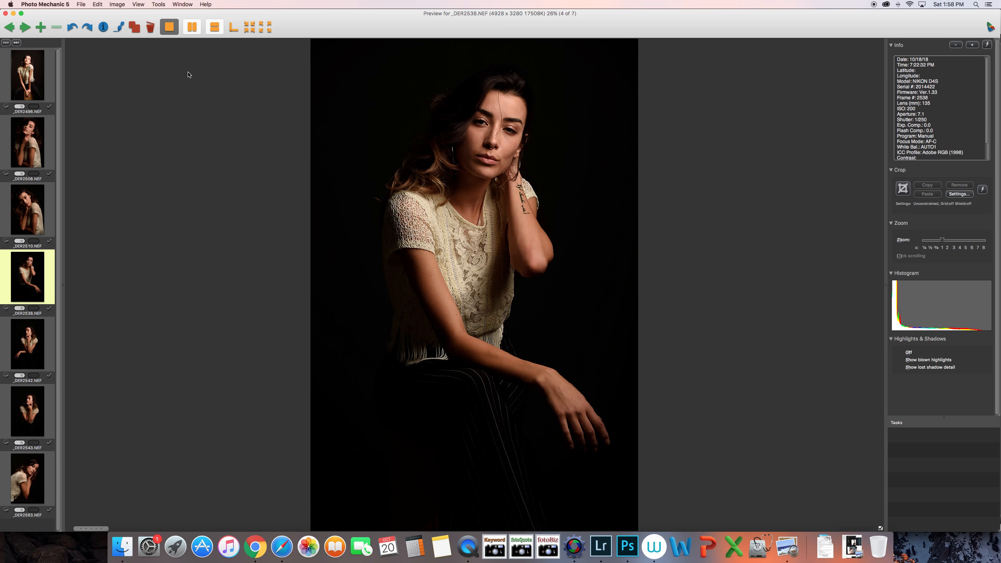
pyautogui.press('Right')
pyautogui.press('Right')
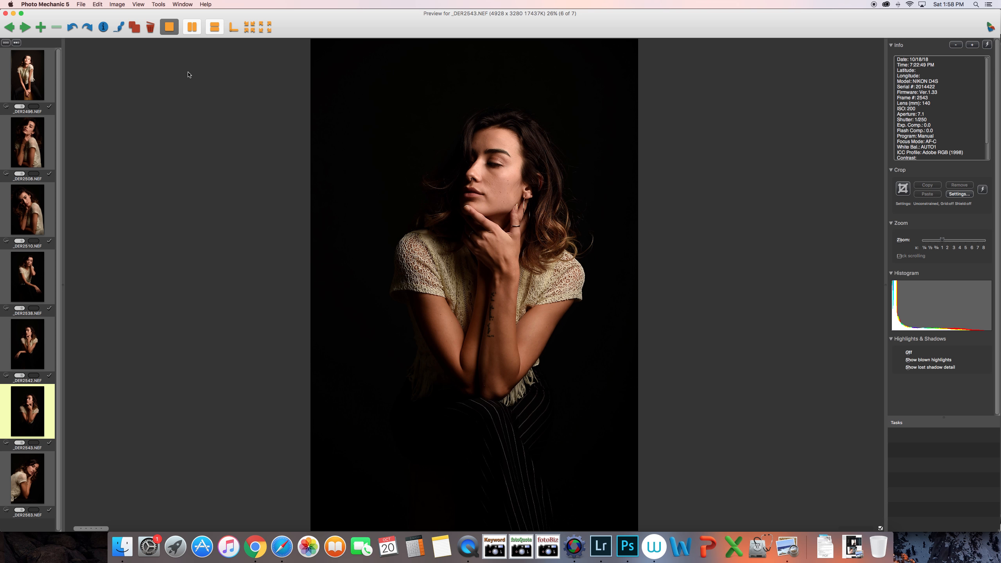
# Compare _DER2542.NEF with _DER2543.NEF, remove the tag from _DER2542.NEF and return to the contact sheet
pyautogui.press('Left')
pyautogui.press('Right')
pyautogui.press('Left')
pyautogui.press('Right')
pyautogui.press('Left')
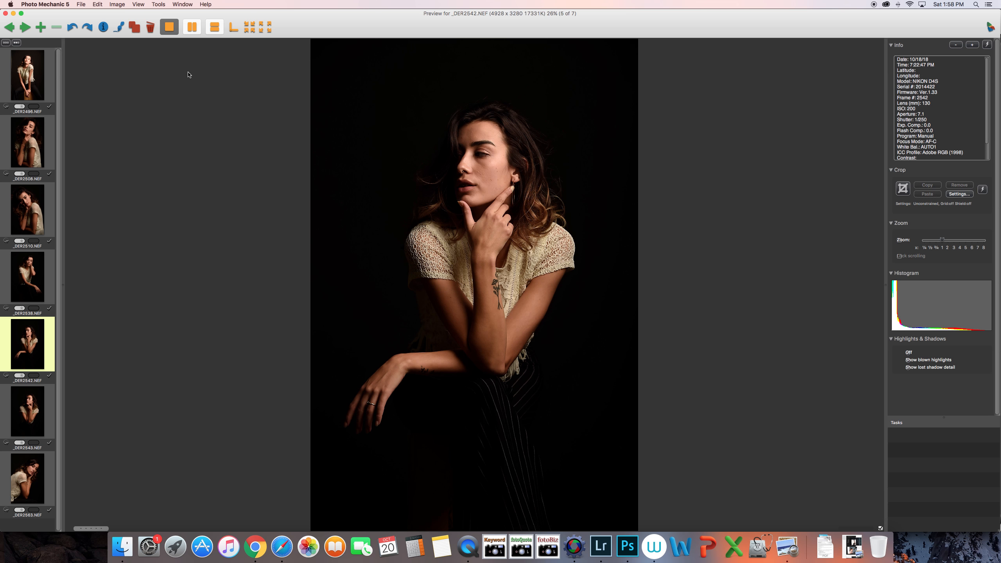
pyautogui.press('Right')
pyautogui.press('Left')
pyautogui.press('Right')
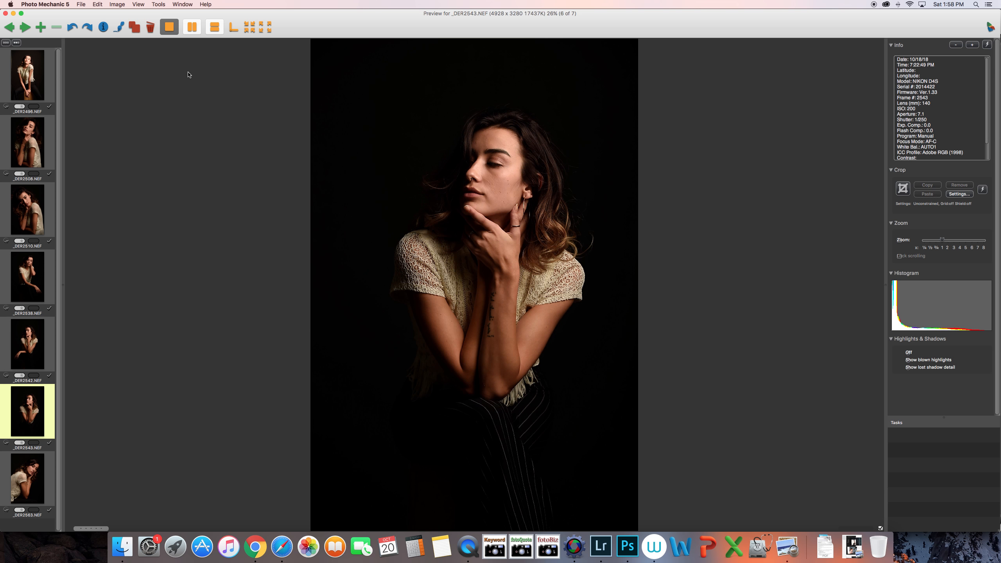
pyautogui.press('Left')
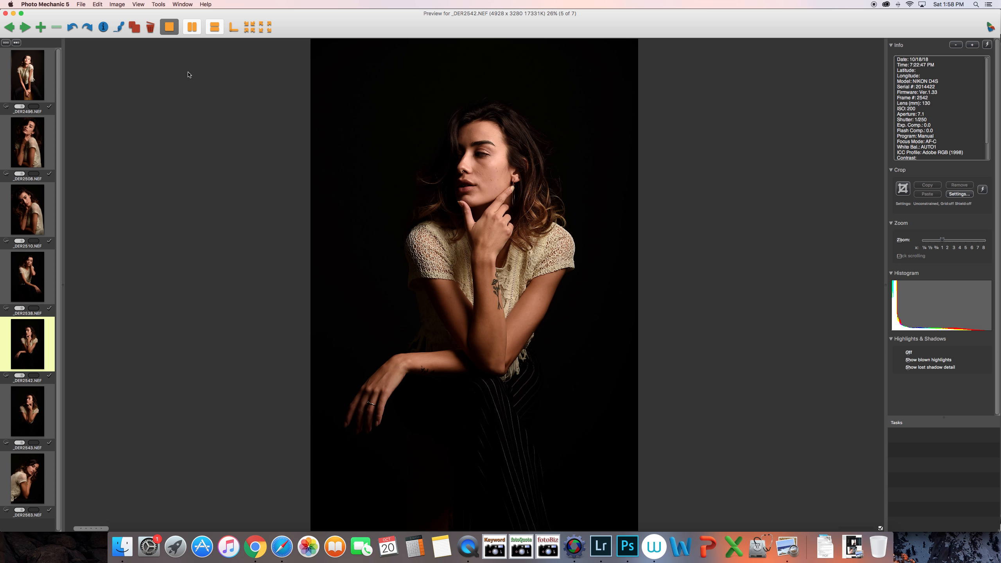
pyautogui.press('Right')
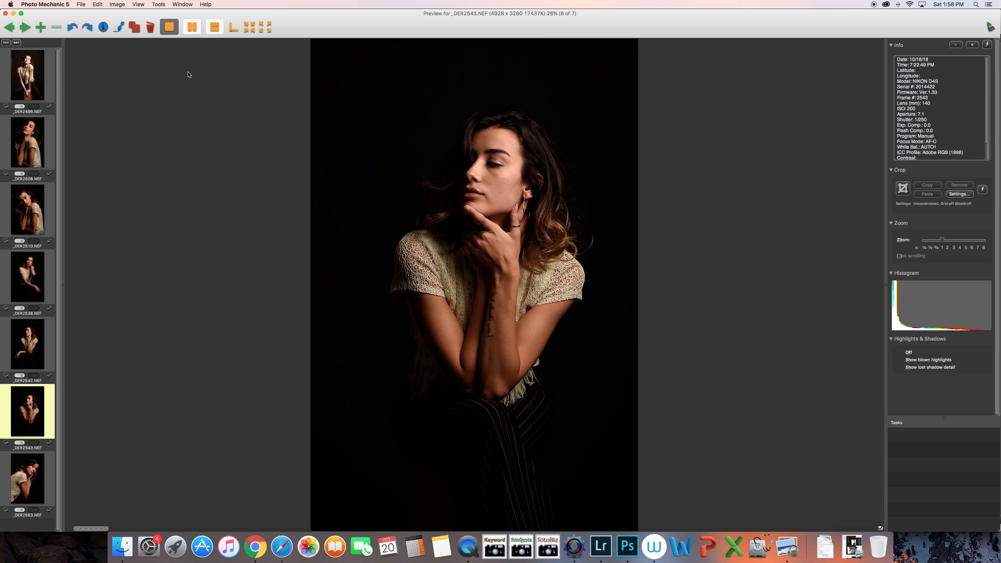
pyautogui.press('Left')
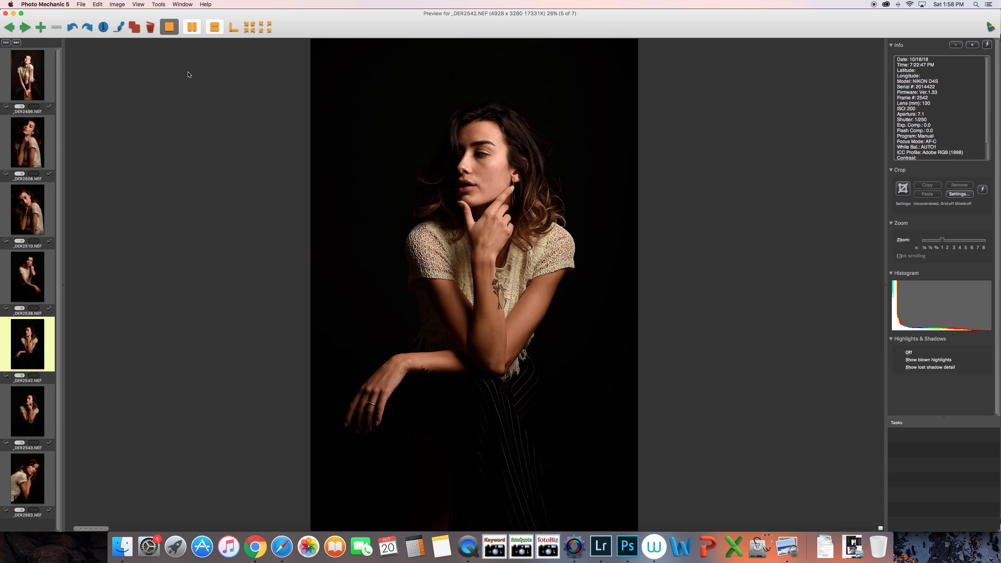
pyautogui.press('Escape')
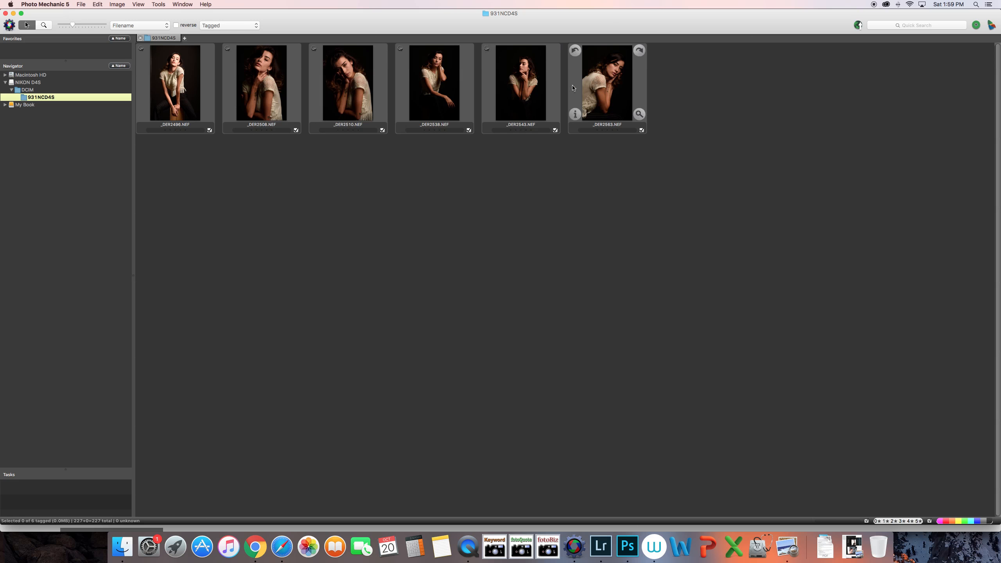
# Review the tagged photos backwards at large size from _DER2563.NEF to _DER2510.NEF and return to the contact sheet
pyautogui.click(590, 87)
pyautogui.doubleClick(590, 87)
pyautogui.press('Left')
pyautogui.press('Left')
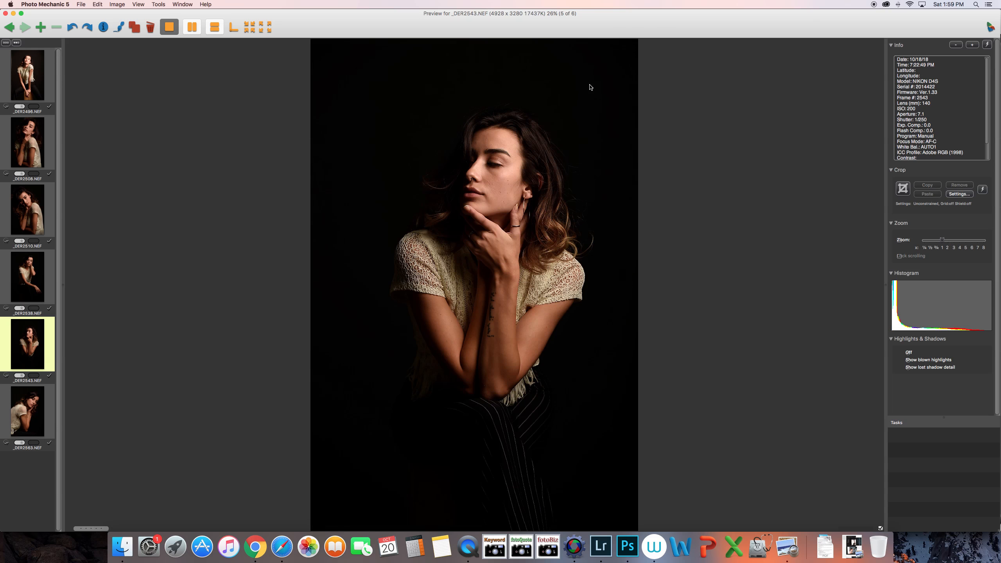
pyautogui.press('Left')
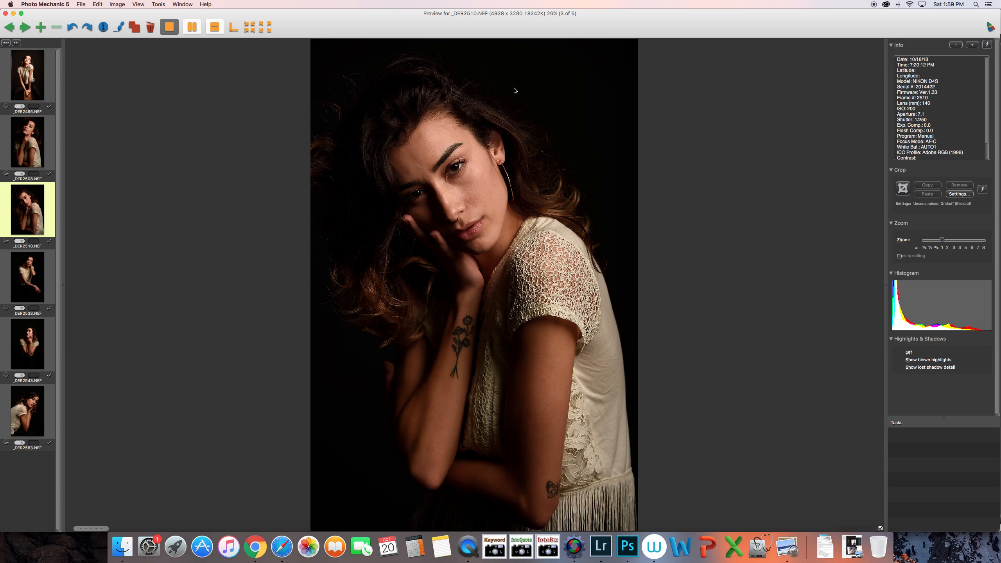
pyautogui.press('Escape')
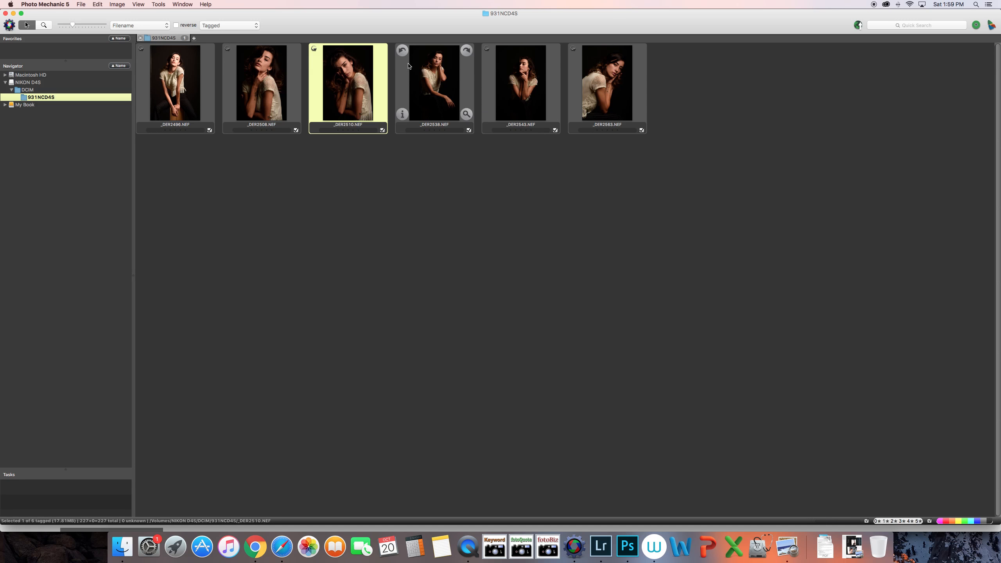
# Select all the tagged photos and apply the filled-in IPTC Stationery Pad to them
pyautogui.press('super+a')
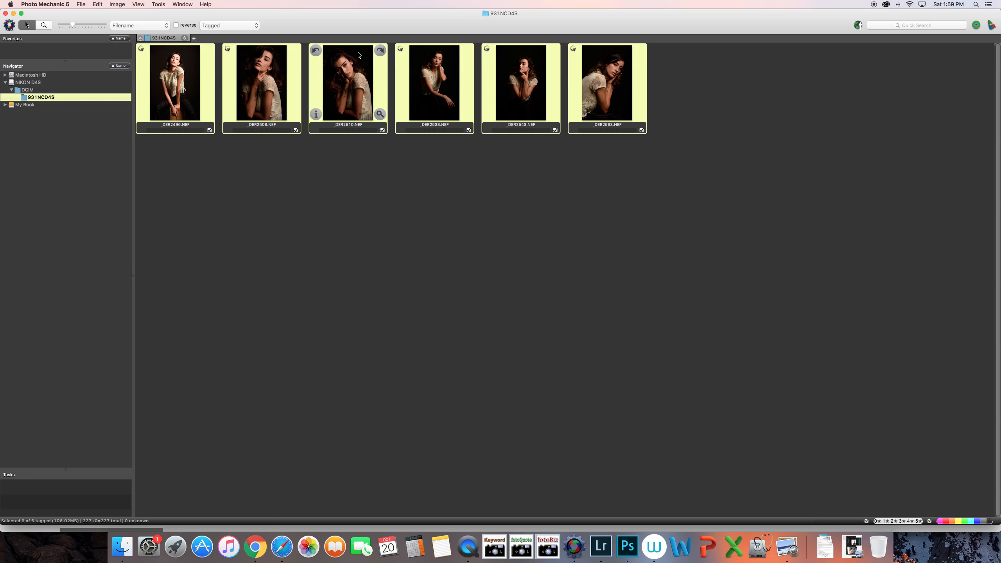
pyautogui.click(117, 4)
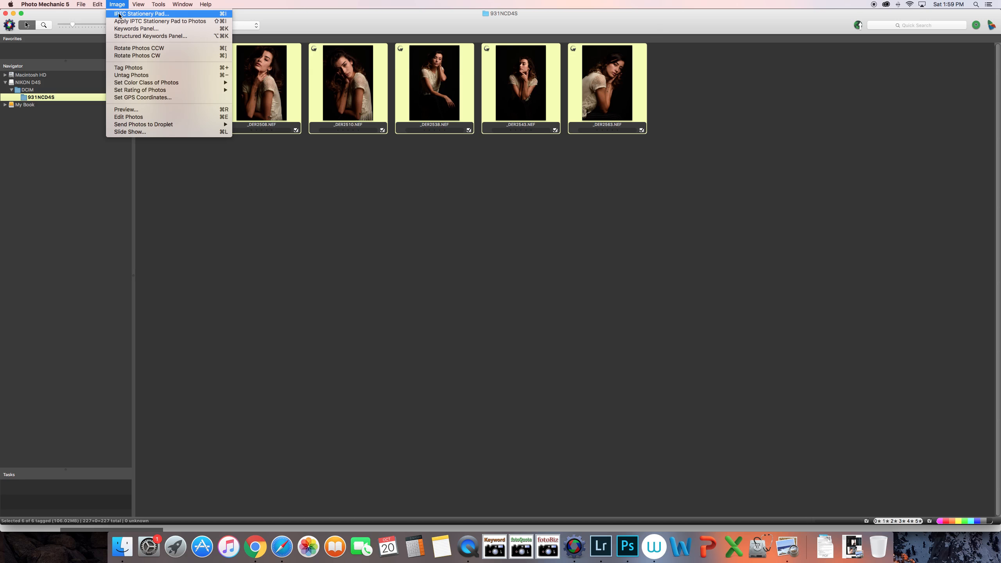
pyautogui.click(120, 14)
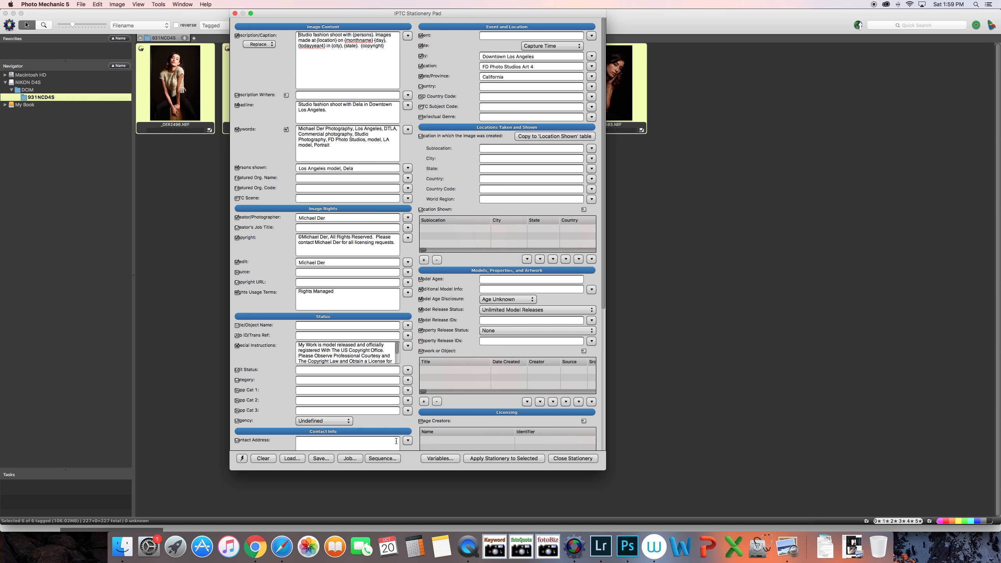
pyautogui.click(491, 459)
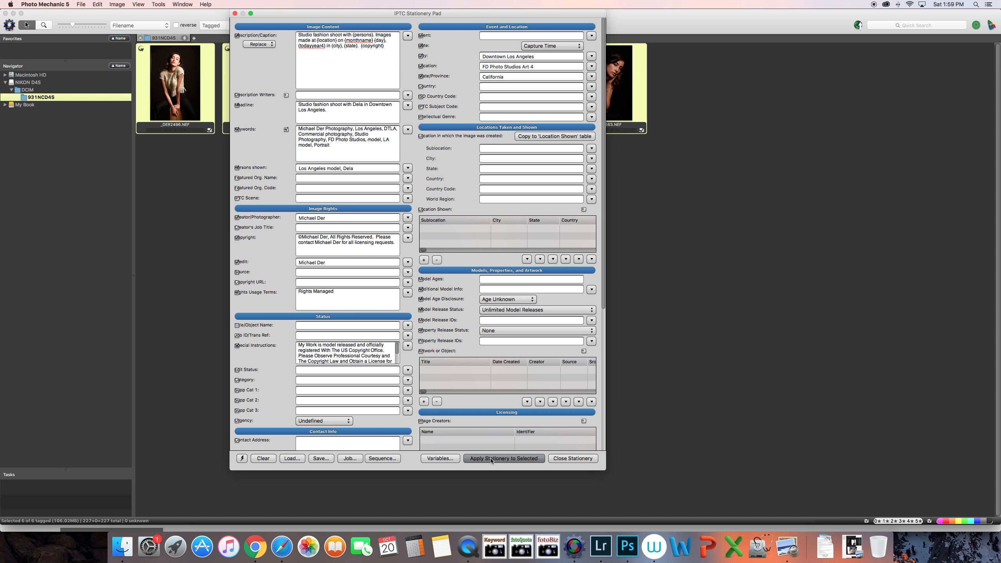
# Check the caption and keywords in the IPTC info of _DER2510.NEF, close it without saving and clear the photo selection
pyautogui.click(316, 115)
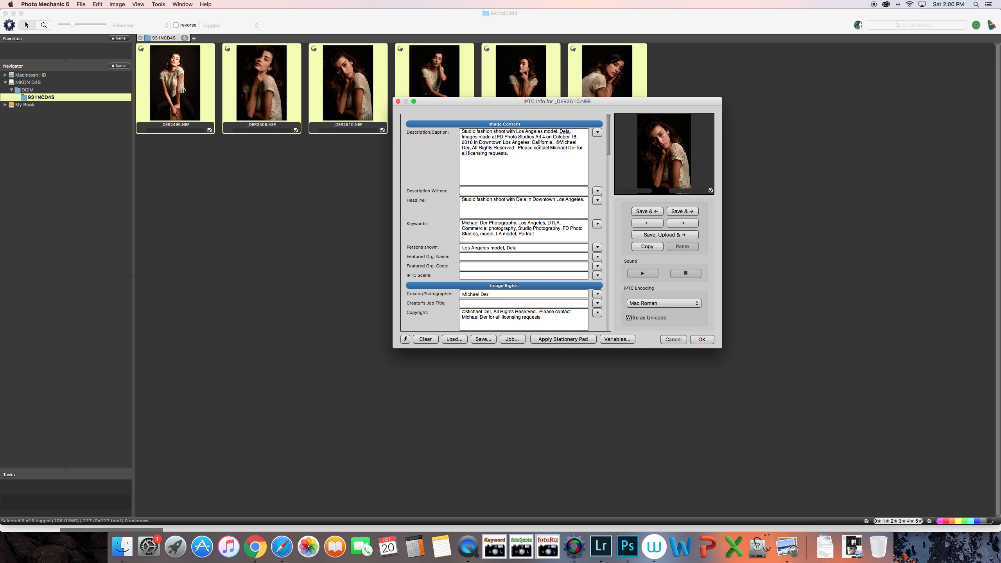
pyautogui.click(675, 338)
pyautogui.click(559, 187)
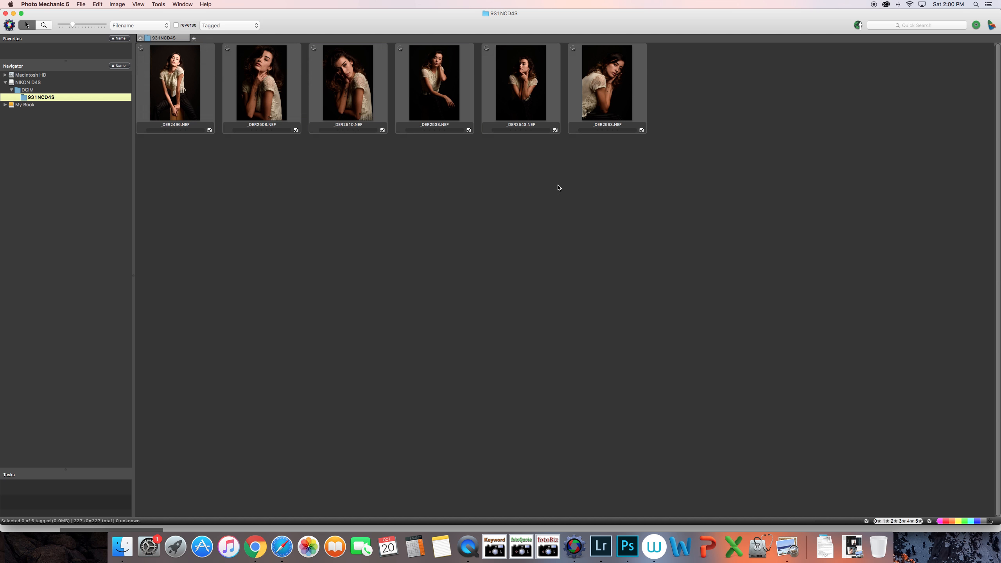
# Preview the tagged portrait _DER2508.NEF at large size
pyautogui.moveTo(520, 125)
pyautogui.doubleClick(251, 80)
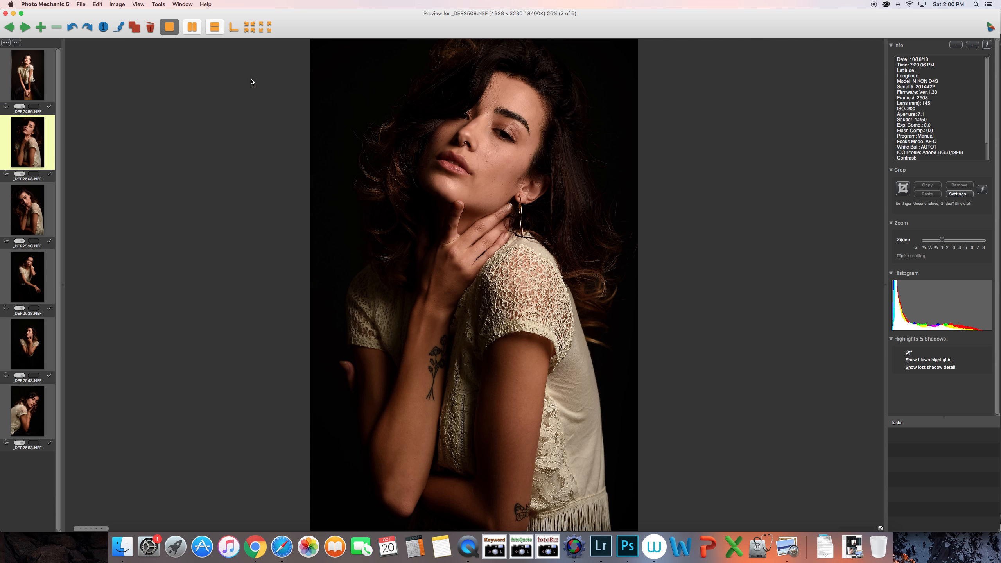
# Browse the tagged photos at large size, take a second look at _DER2543.NEF and return to the contact sheet
pyautogui.press('Left')
pyautogui.press('Right')
pyautogui.press('Right')
pyautogui.press('Right')
pyautogui.press('Right')
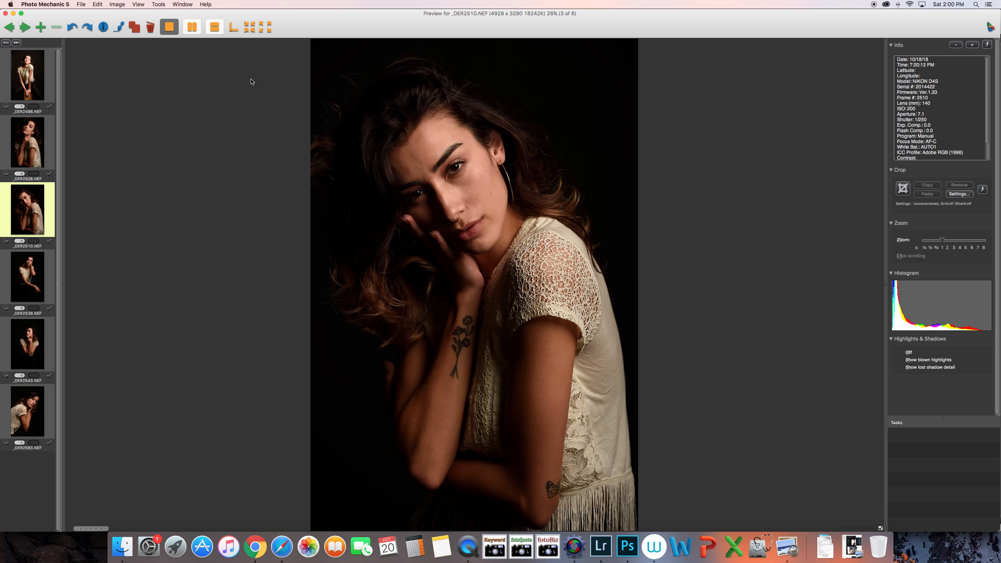
pyautogui.press('Right')
pyautogui.press('Left')
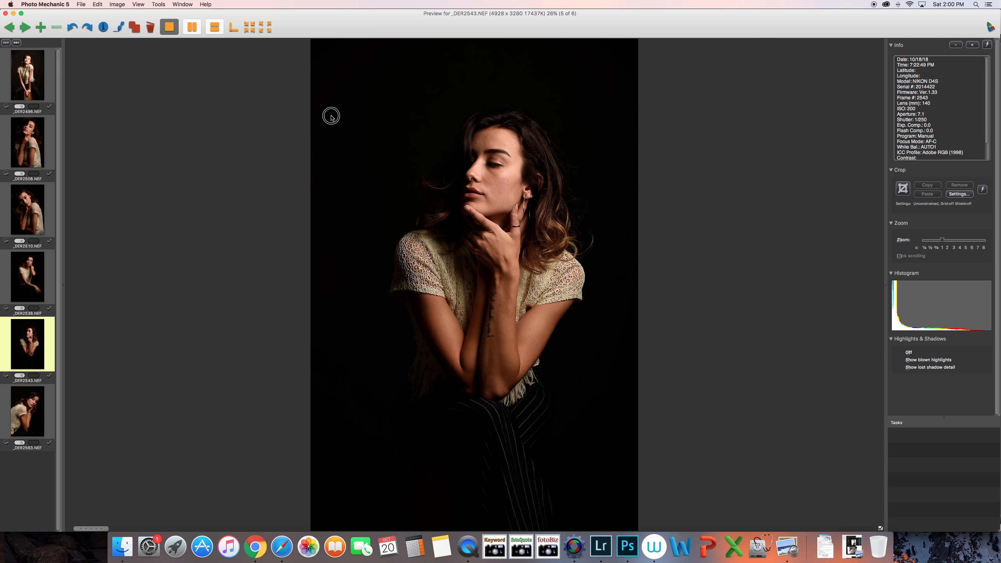
pyautogui.press('Escape')
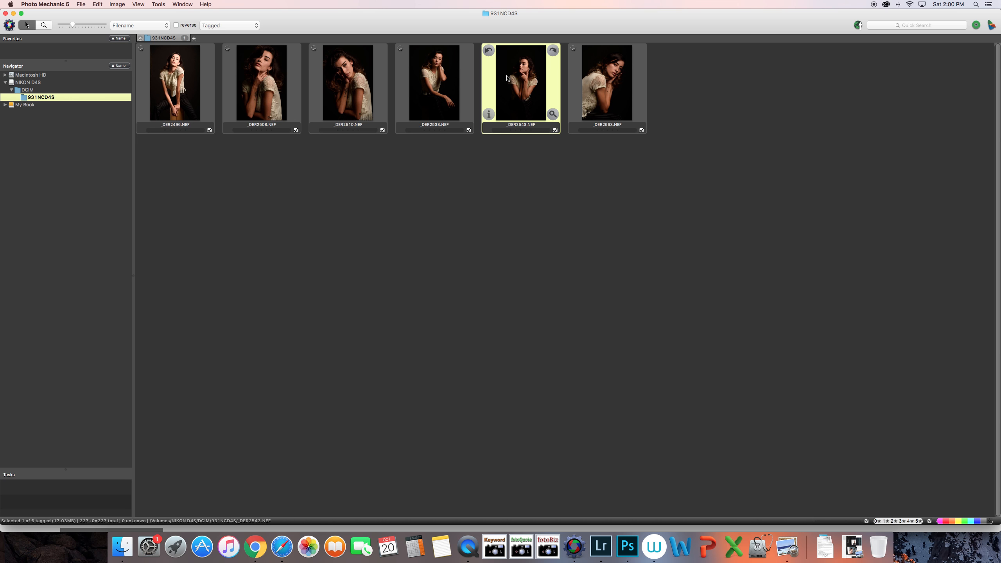
pyautogui.doubleClick(508, 78)
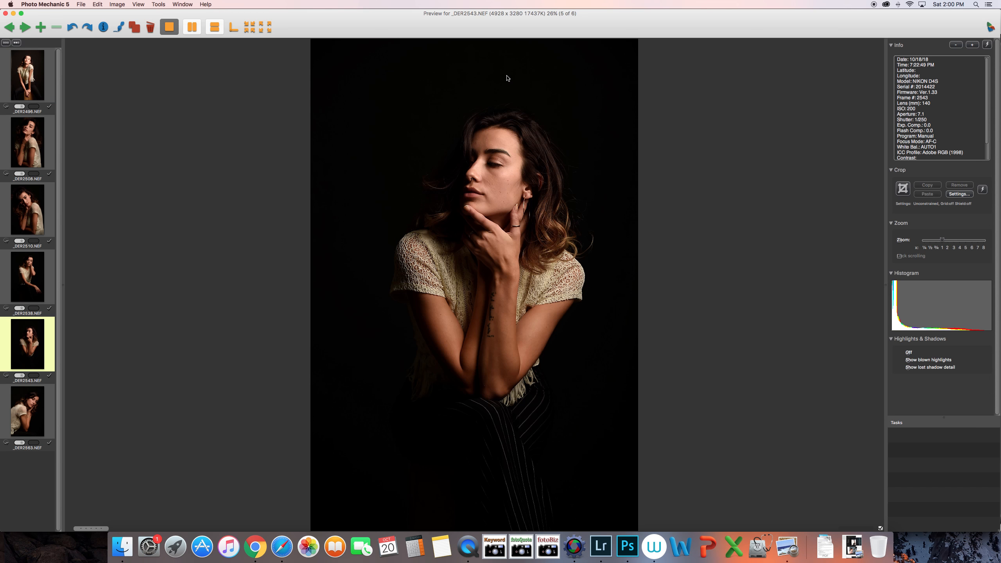
pyautogui.press('Escape')
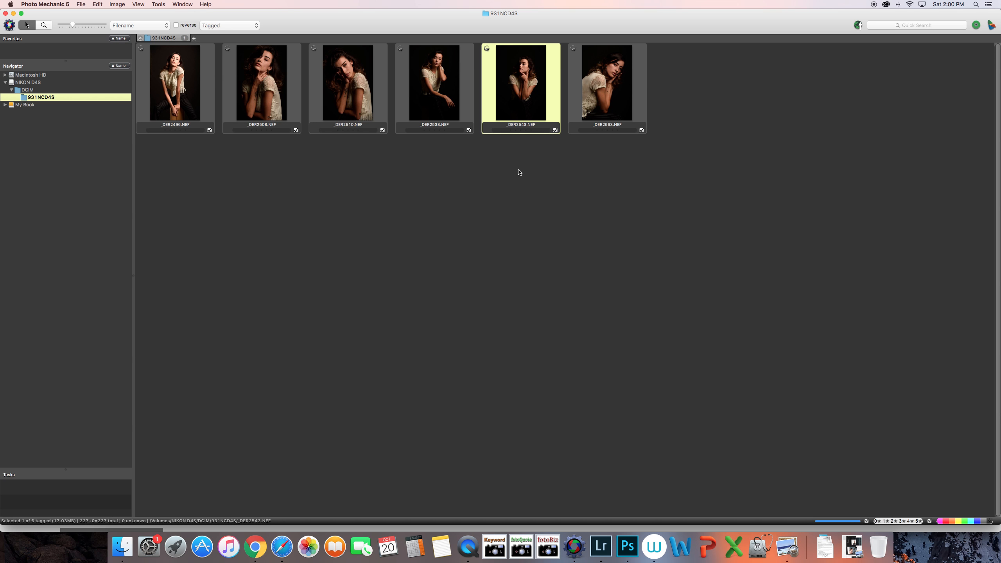
# Send _DER2543.NEF to Lightroom, import it with Smart Previews built and dismiss the completion notice
pyautogui.moveTo(519, 79); pyautogui.dragTo(601, 546)
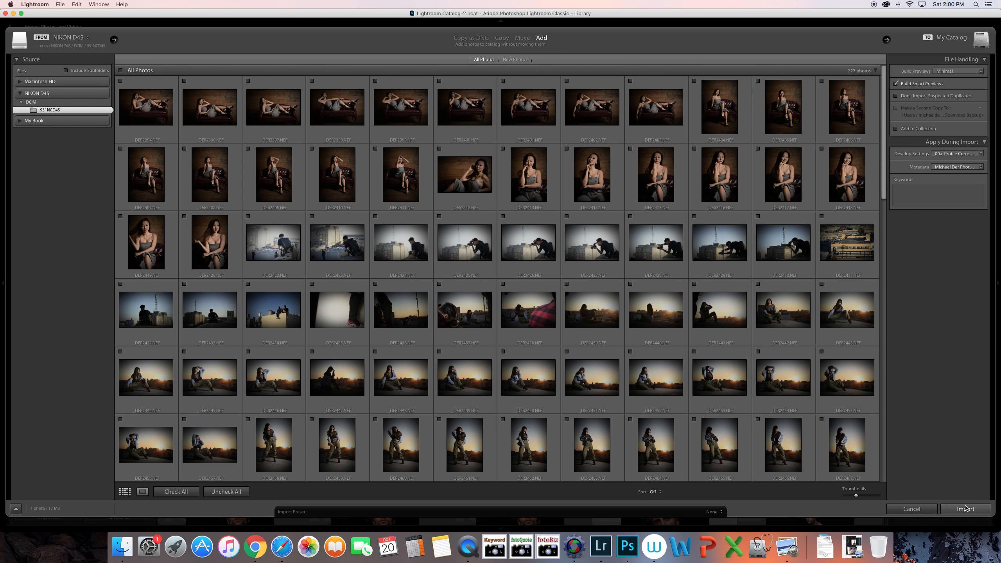
pyautogui.click(966, 509)
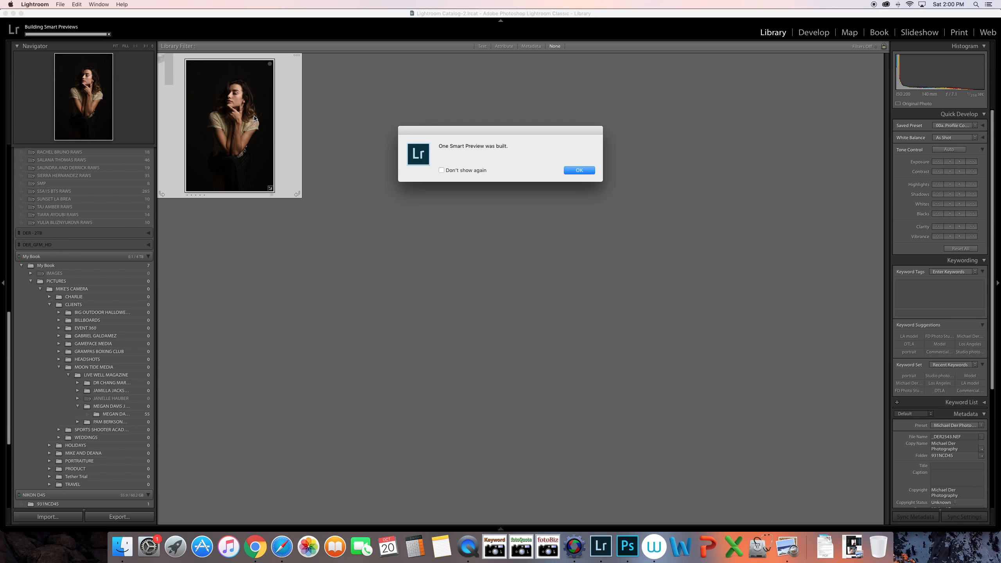
pyautogui.click(579, 175)
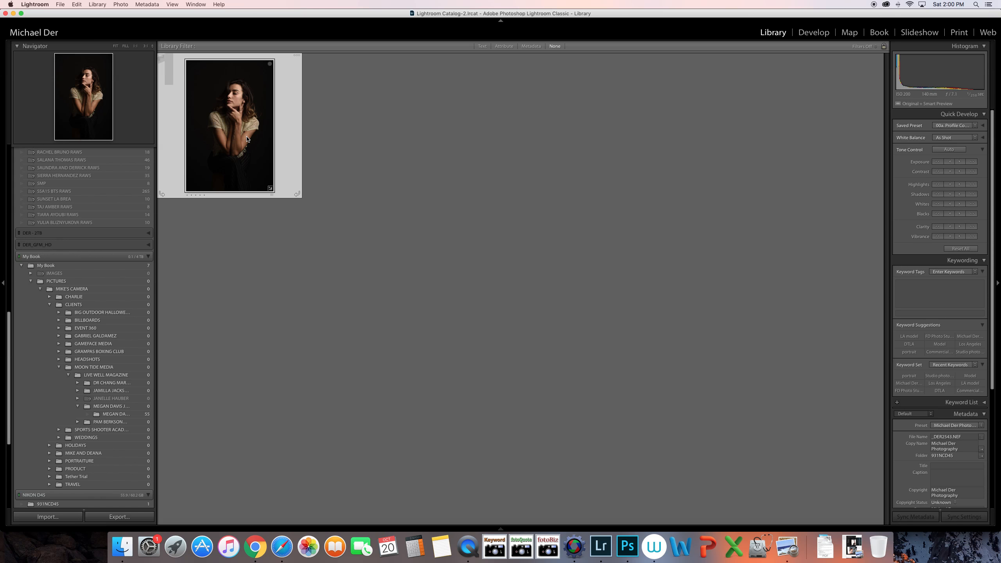
# Take the imported portrait into the Develop module and crop it tighter around the woman, keeping the original aspect ratio
pyautogui.press('e')
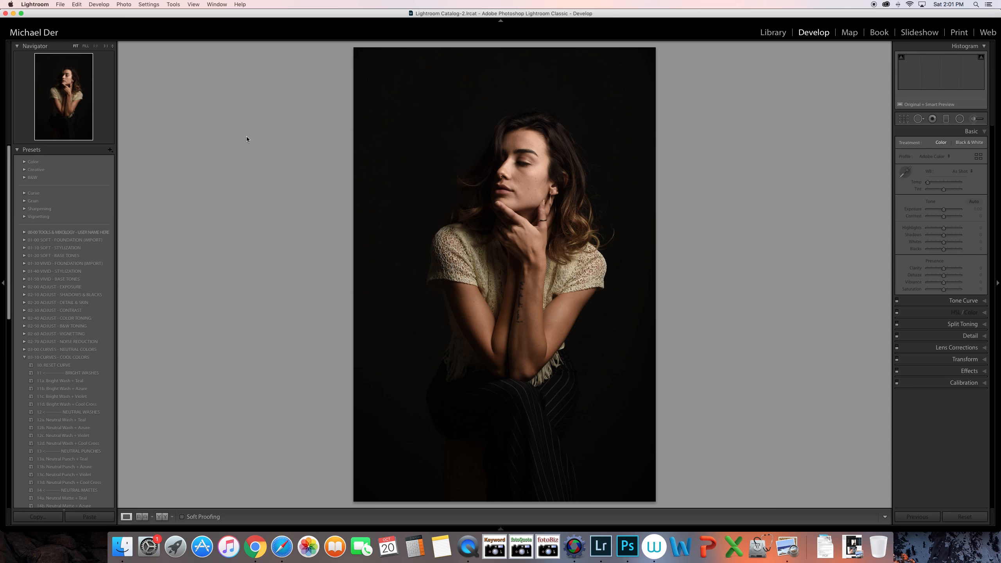
pyautogui.press('r')
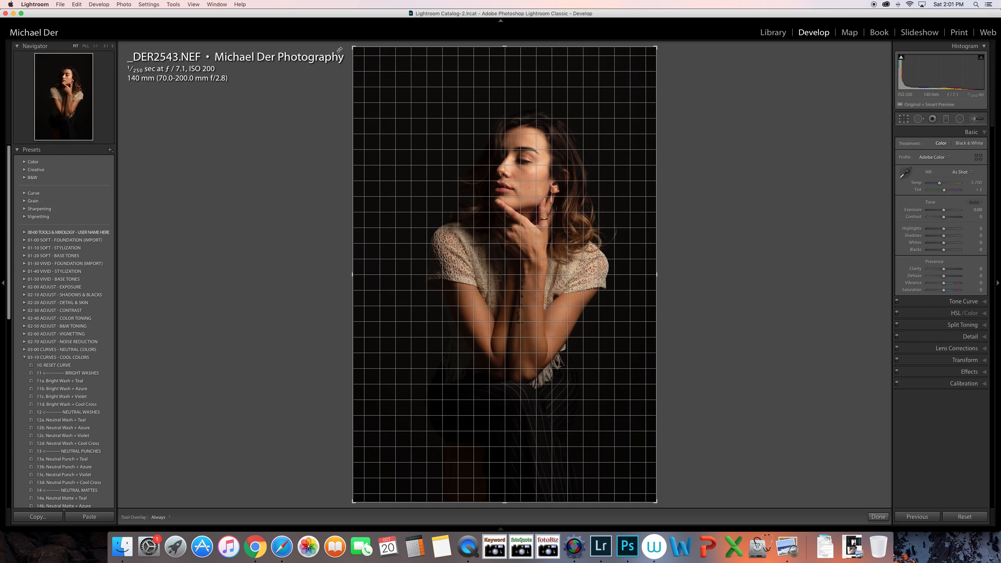
pyautogui.moveTo(354, 46); pyautogui.dragTo(370, 67)
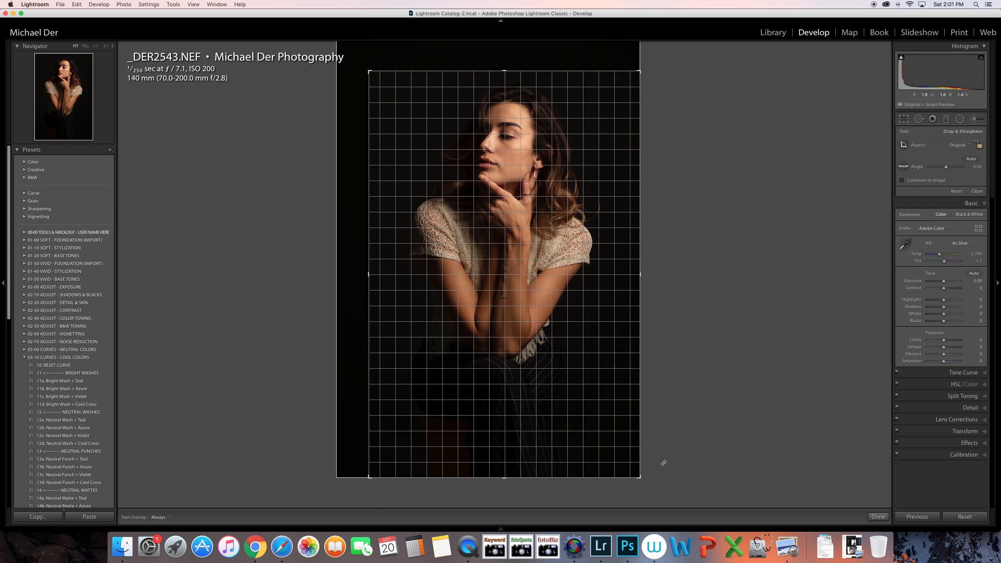
pyautogui.moveTo(638, 475); pyautogui.dragTo(631, 464)
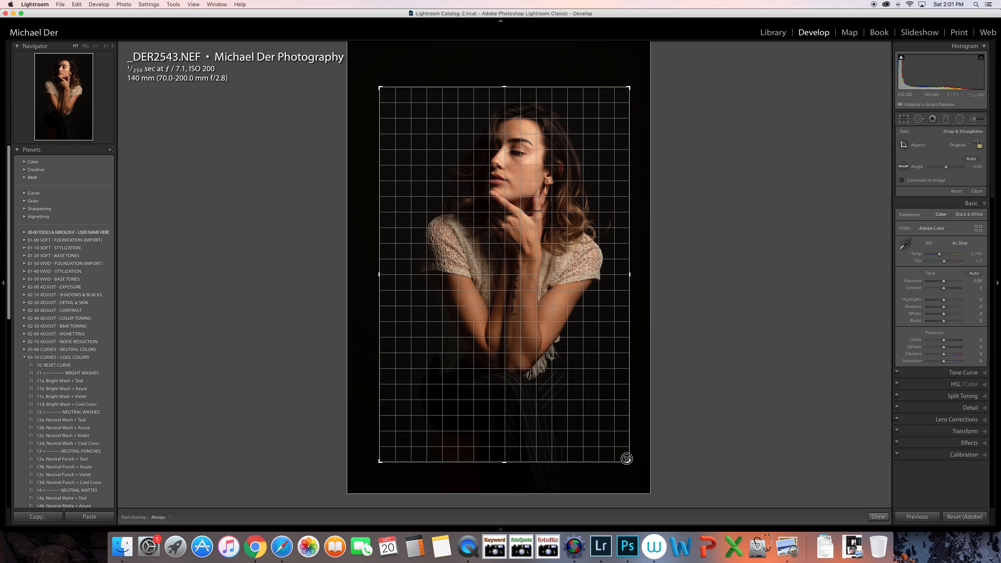
pyautogui.moveTo(529, 304); pyautogui.dragTo(522, 304)
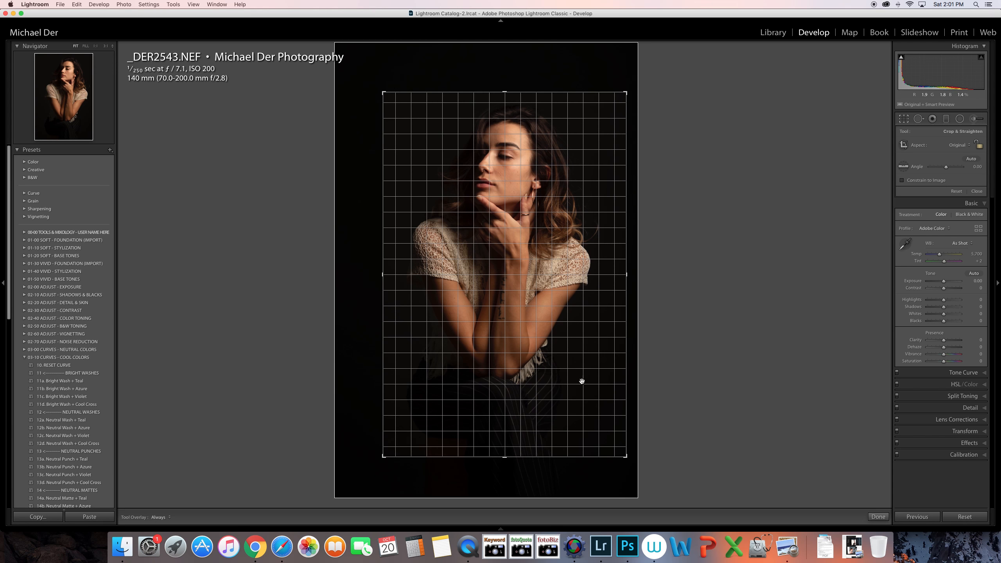
pyautogui.moveTo(625, 456); pyautogui.dragTo(617, 447)
pyautogui.moveTo(572, 371); pyautogui.dragTo(564, 371)
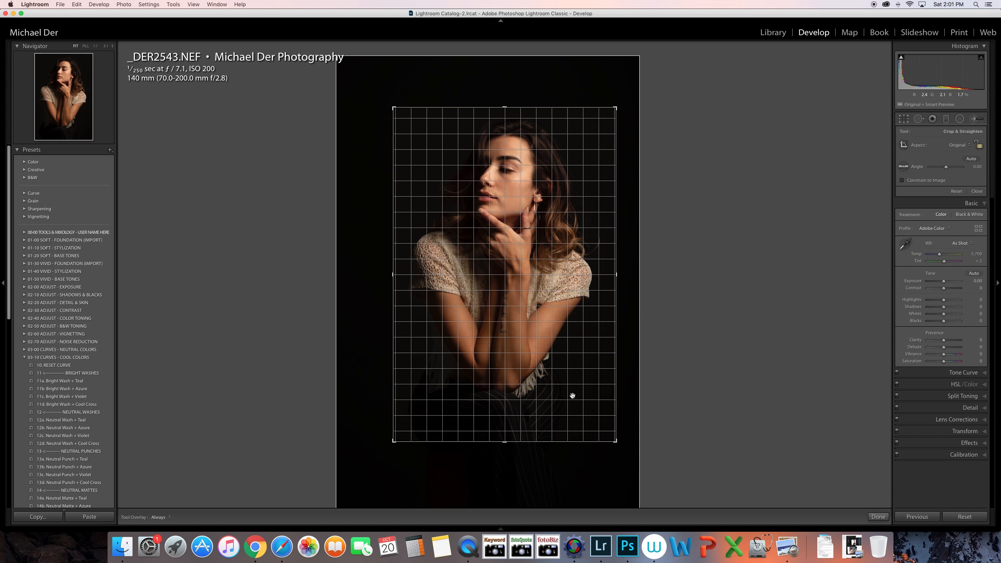
pyautogui.moveTo(615, 440); pyautogui.dragTo(611, 434)
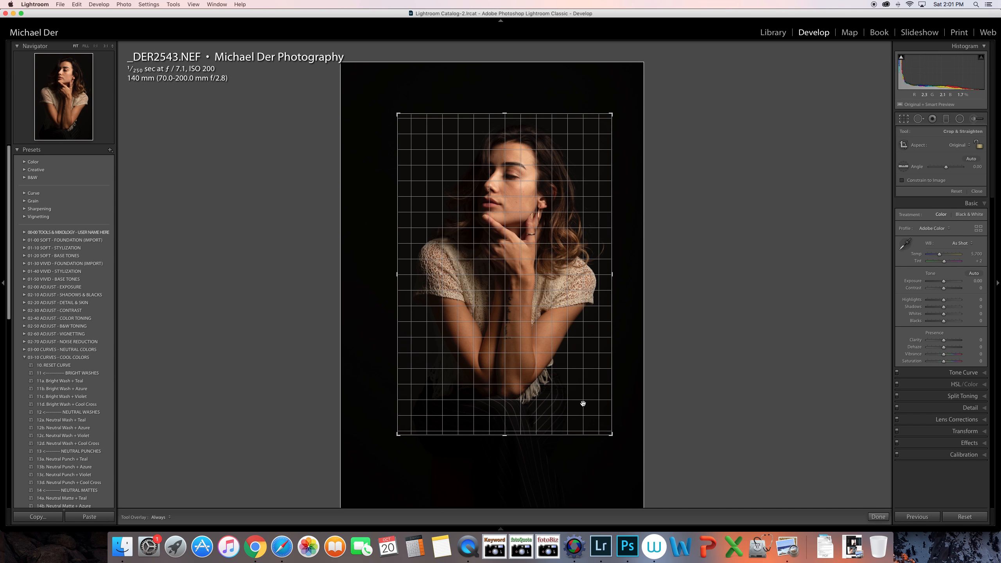
pyautogui.press('Return')
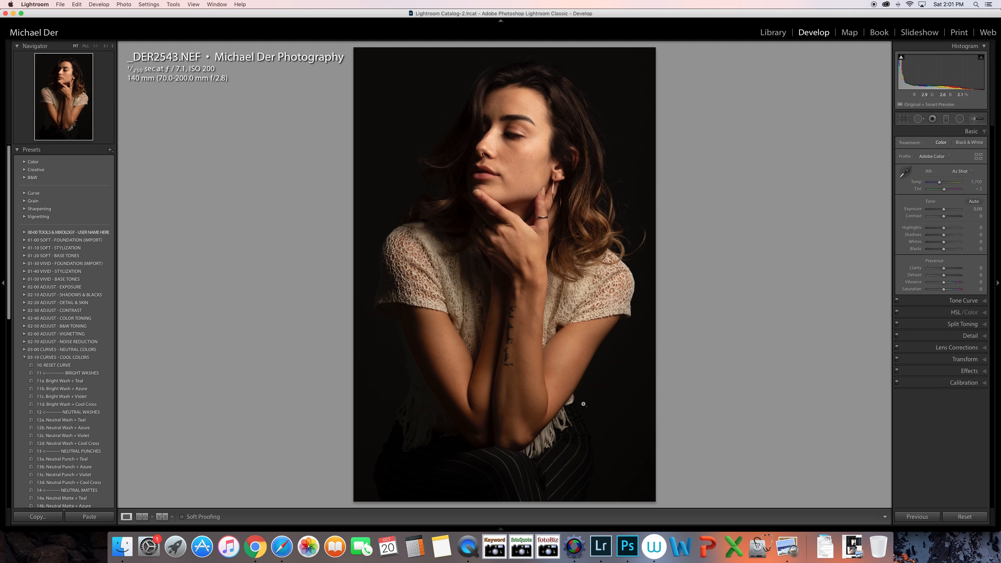
# Reposition the photo inside the crop so the woman sits slightly higher and further left in the frame
pyautogui.press('r')
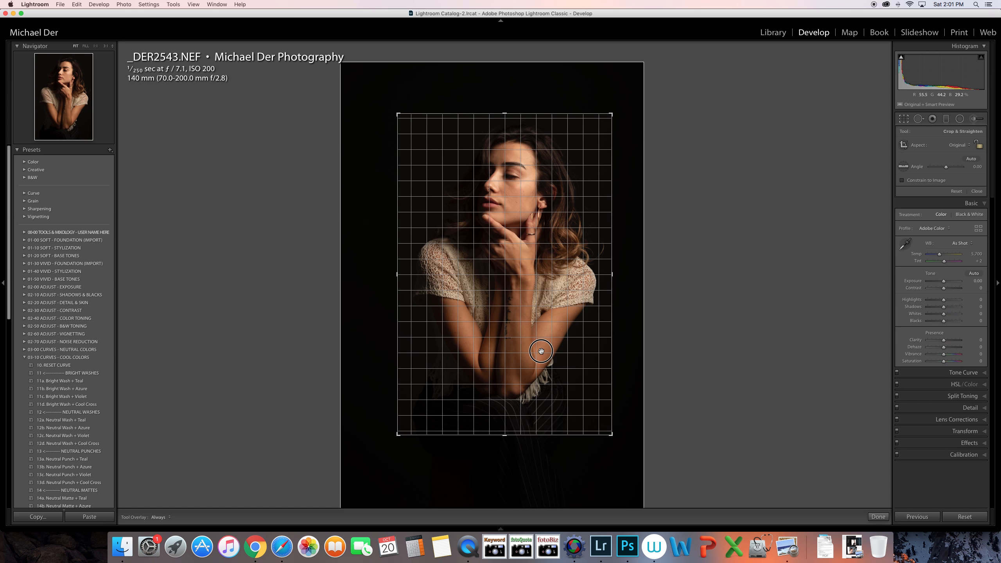
pyautogui.moveTo(541, 348); pyautogui.dragTo(530, 343)
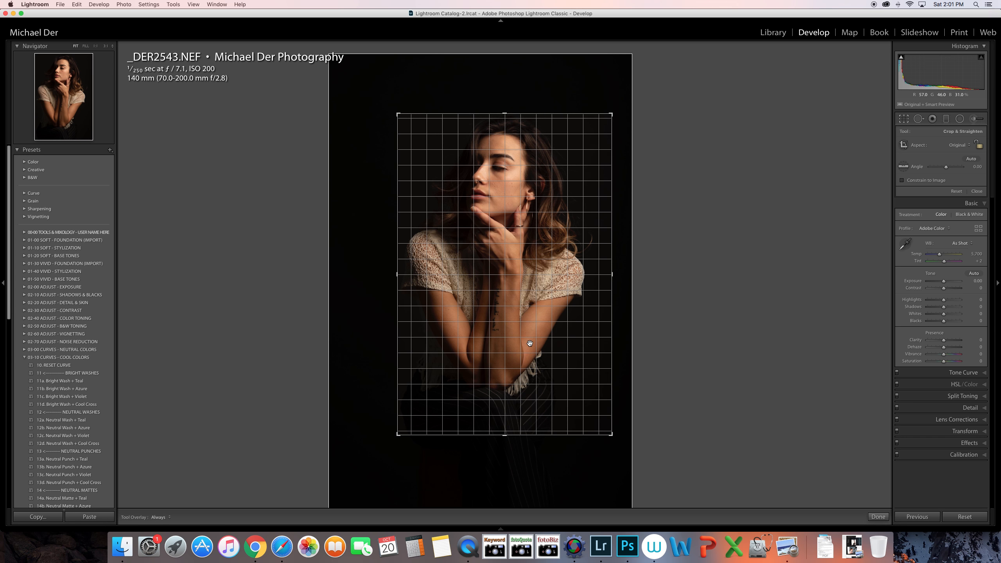
pyautogui.press('Return')
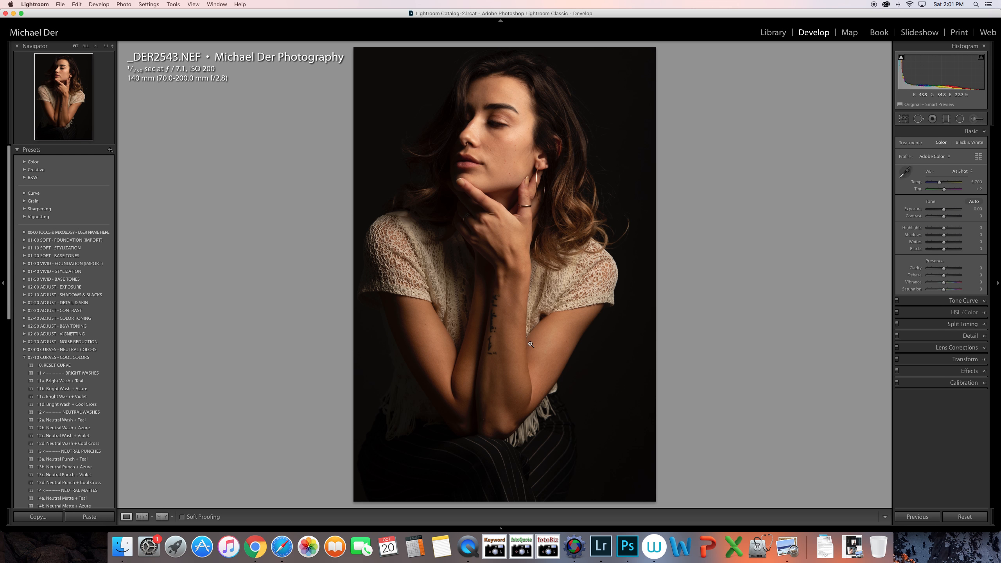
pyautogui.press('r')
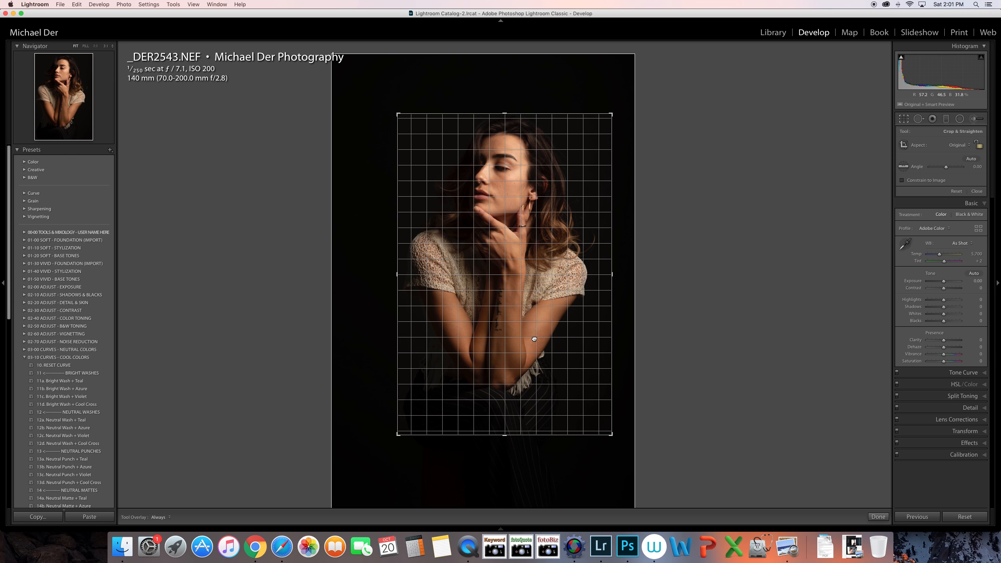
pyautogui.press('Return')
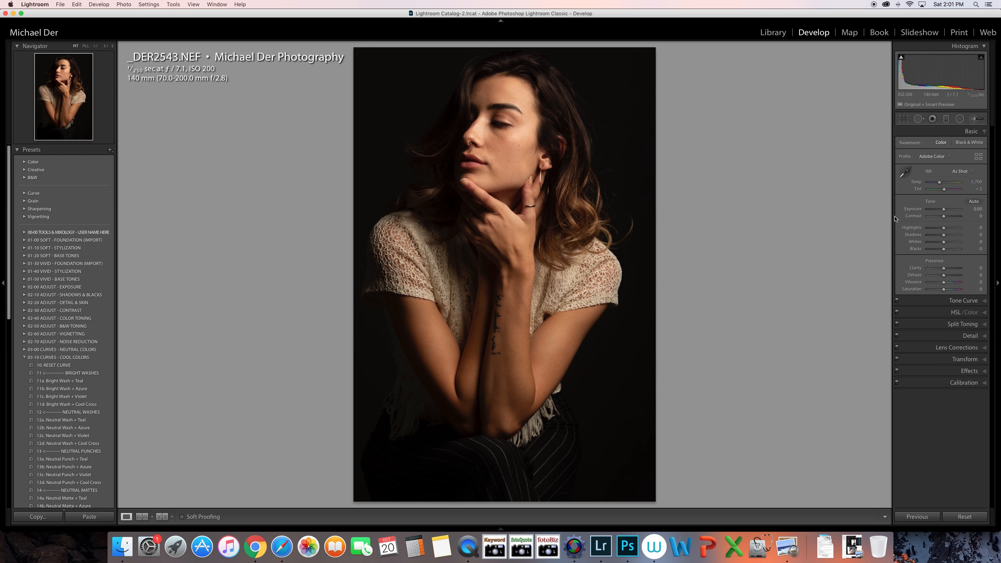
# Sample the white balance from the blouse sleeve, set the temperature to 5,000 and compare the photo before and after
pyautogui.click(905, 178)
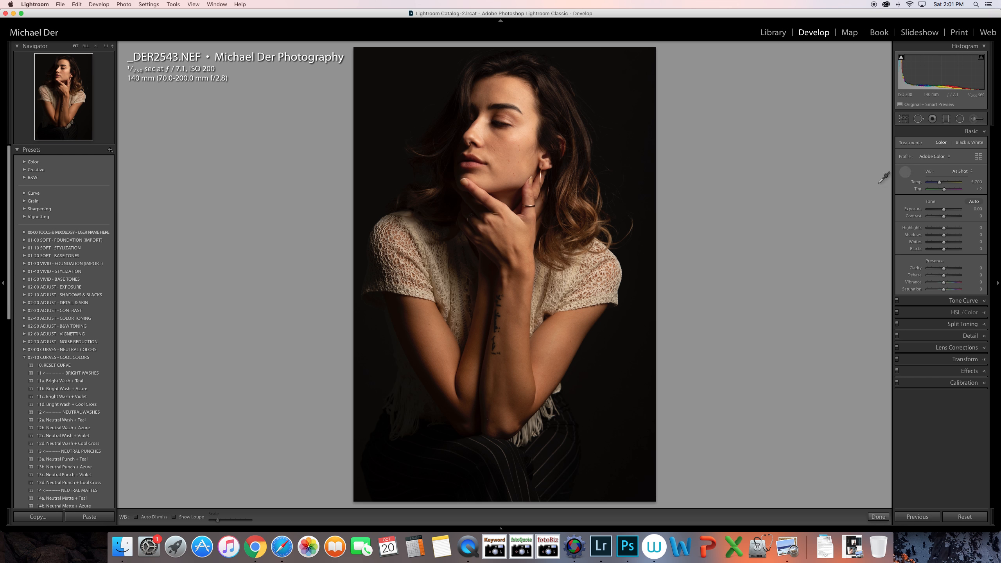
pyautogui.click(565, 282)
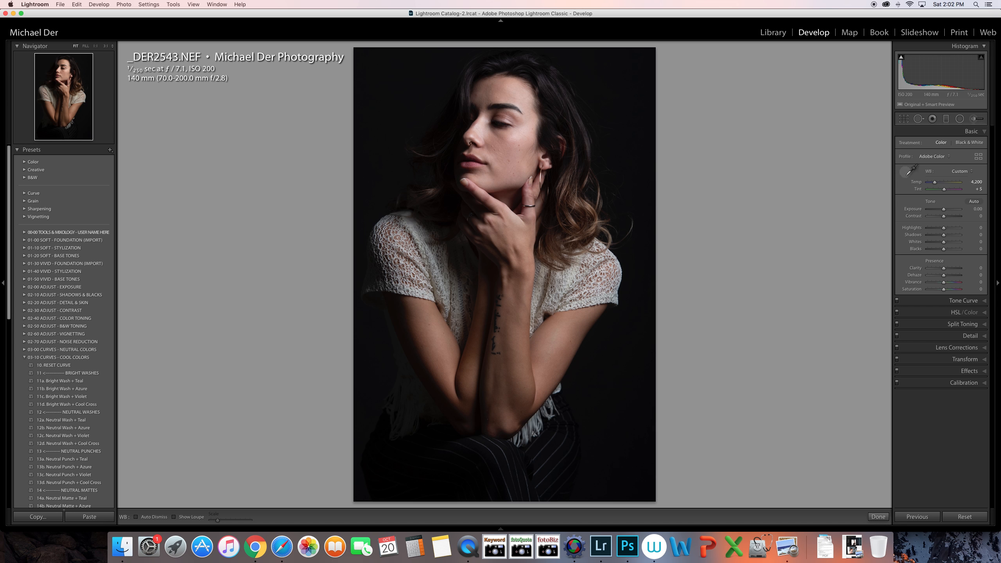
pyautogui.click(906, 172)
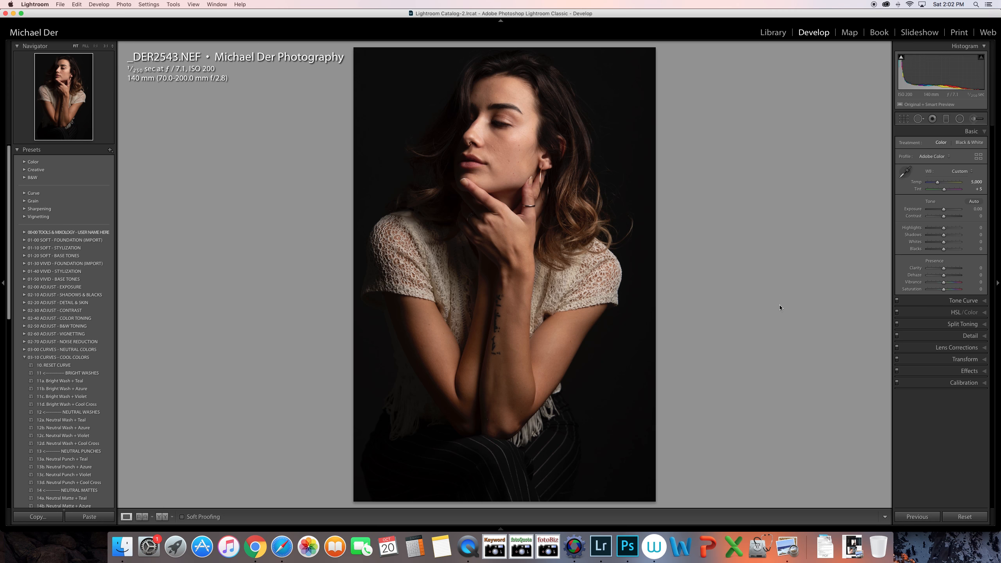
pyautogui.press('y')
pyautogui.press('y')
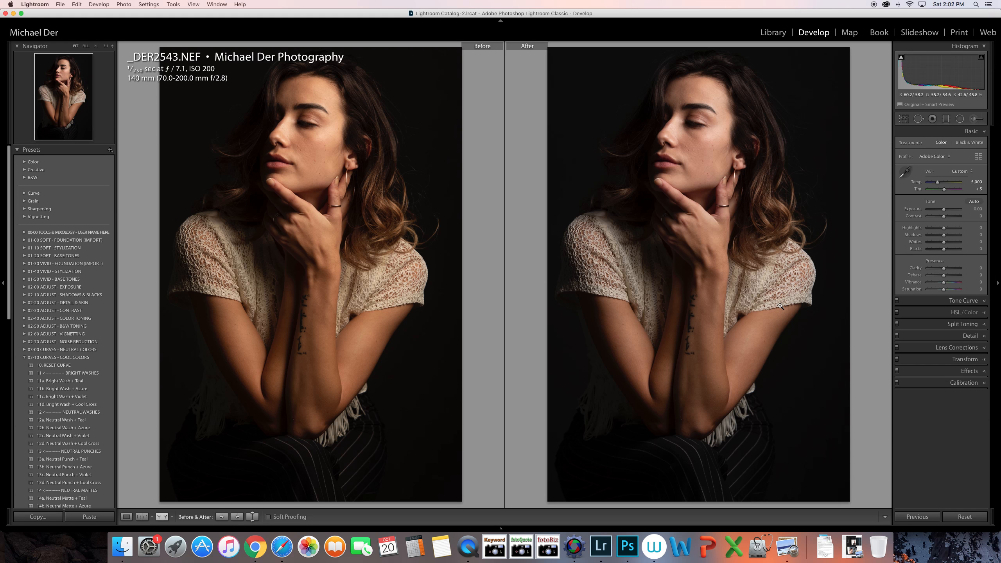
pyautogui.press('y')
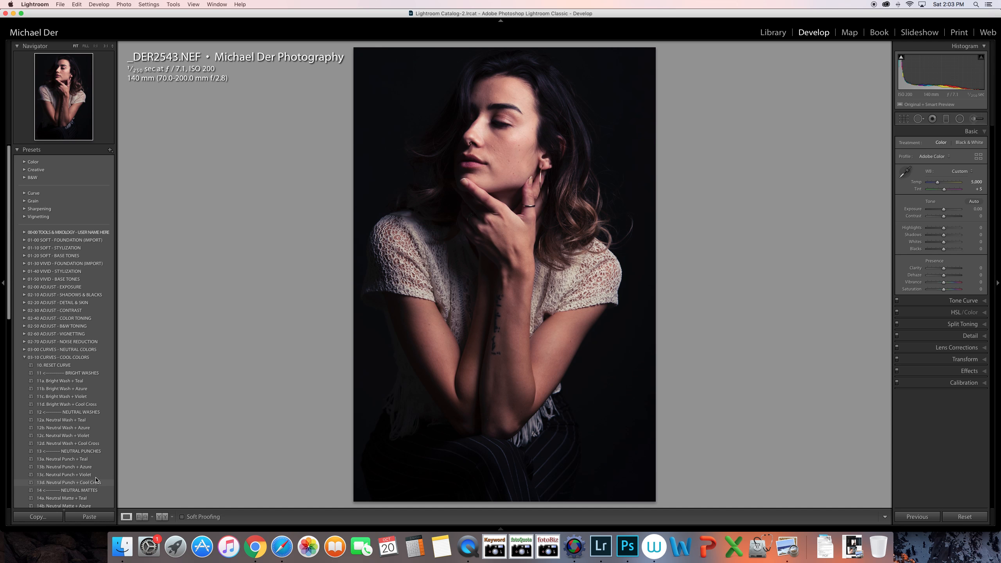
# Apply the cool-color curve preset 13b. Neutral Punch + Azure and compare the photo before and after
pyautogui.click(90, 468)
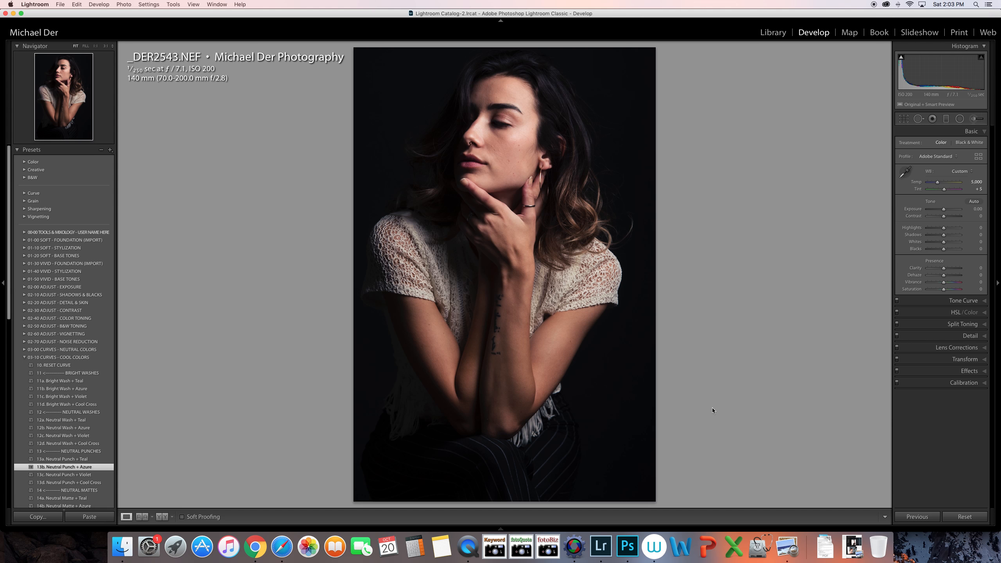
pyautogui.press('y')
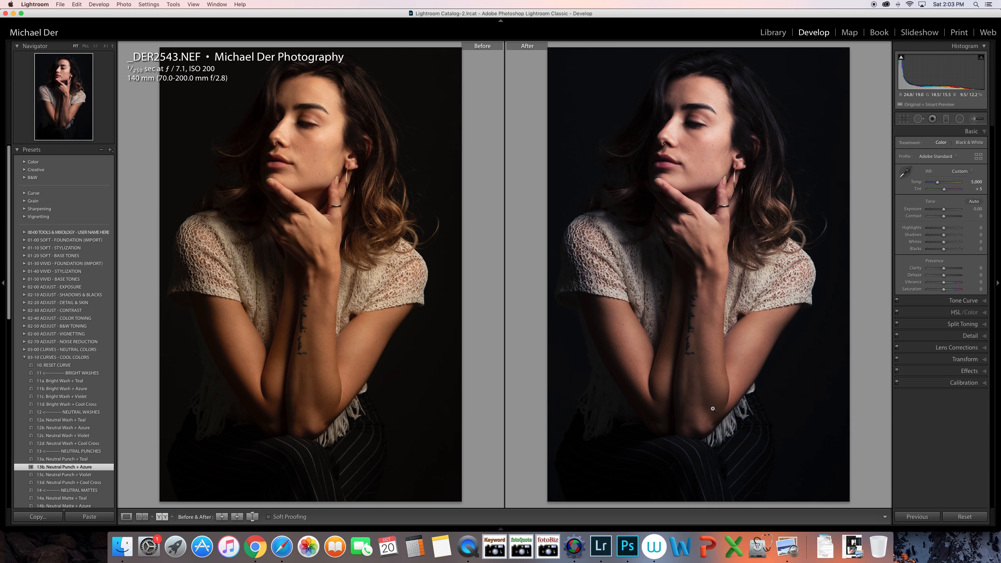
pyautogui.press('y')
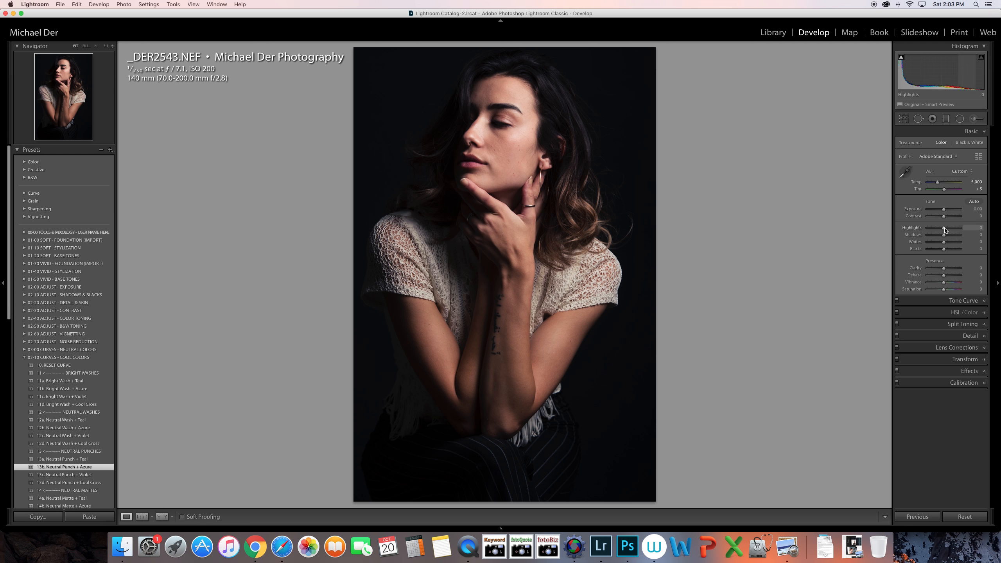
# Set Highlights to -5 and Shadows to +25, and check the lens correction and sharpening settings
pyautogui.press('Down')
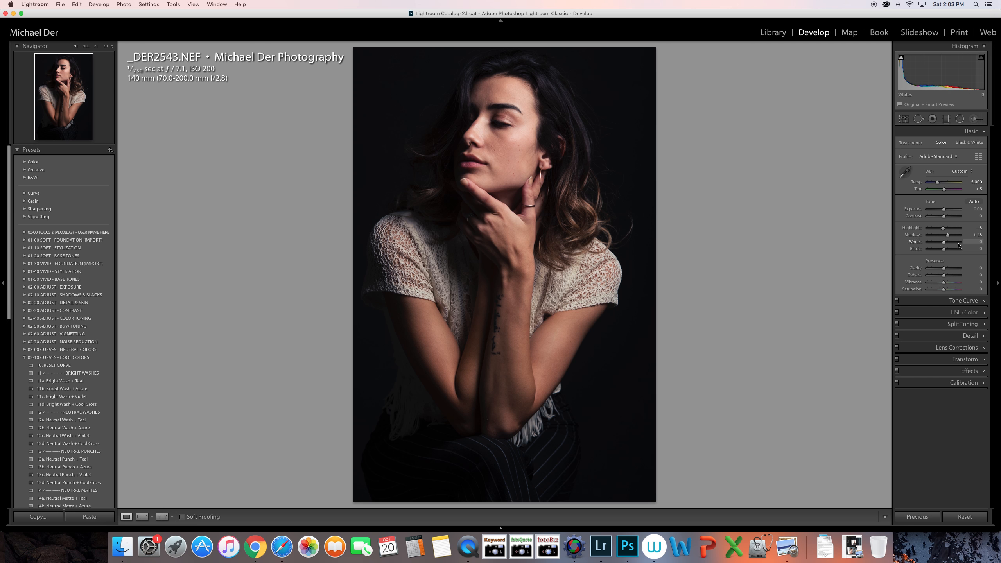
pyautogui.click(957, 348)
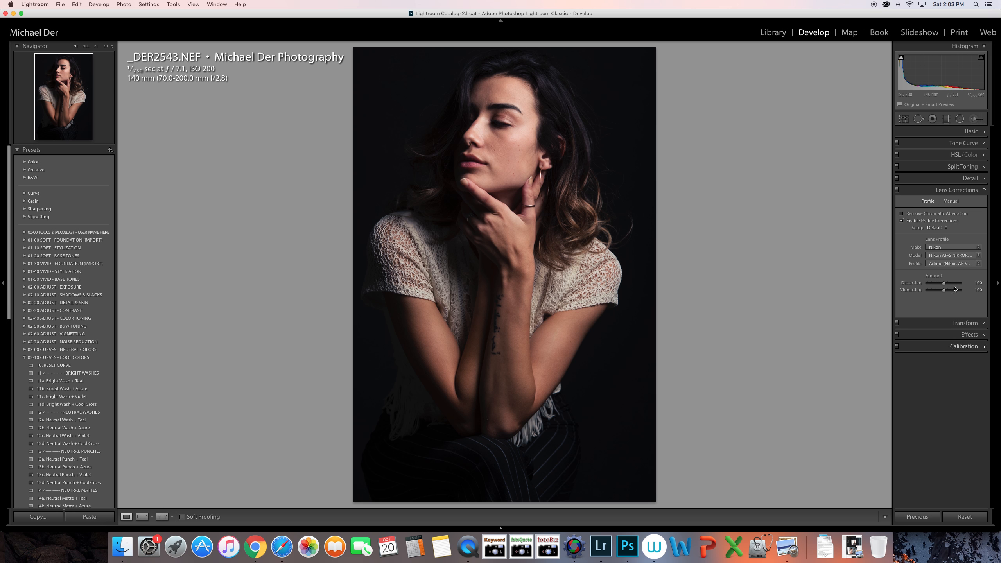
pyautogui.click(966, 178)
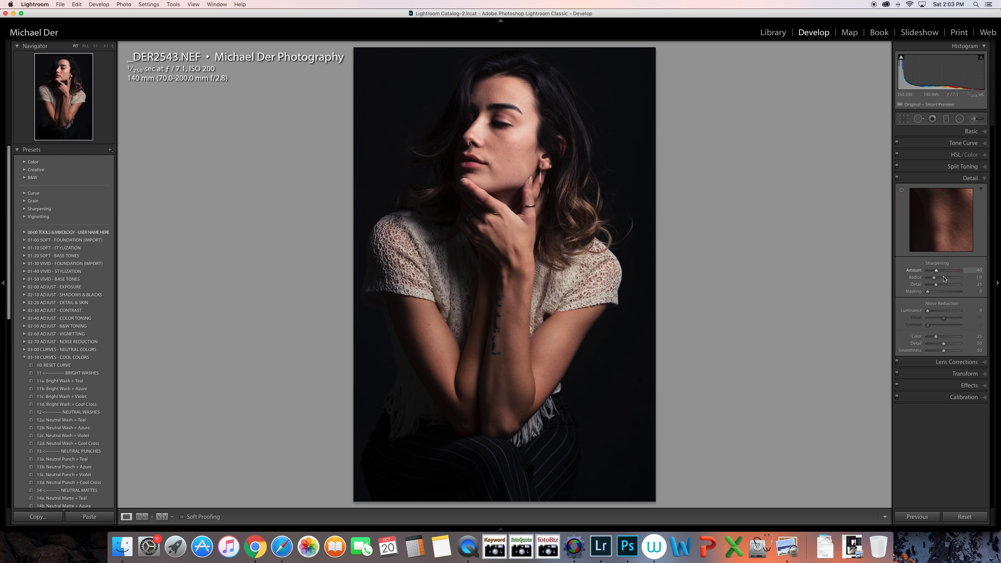
pyautogui.click(951, 181)
pyautogui.click(959, 133)
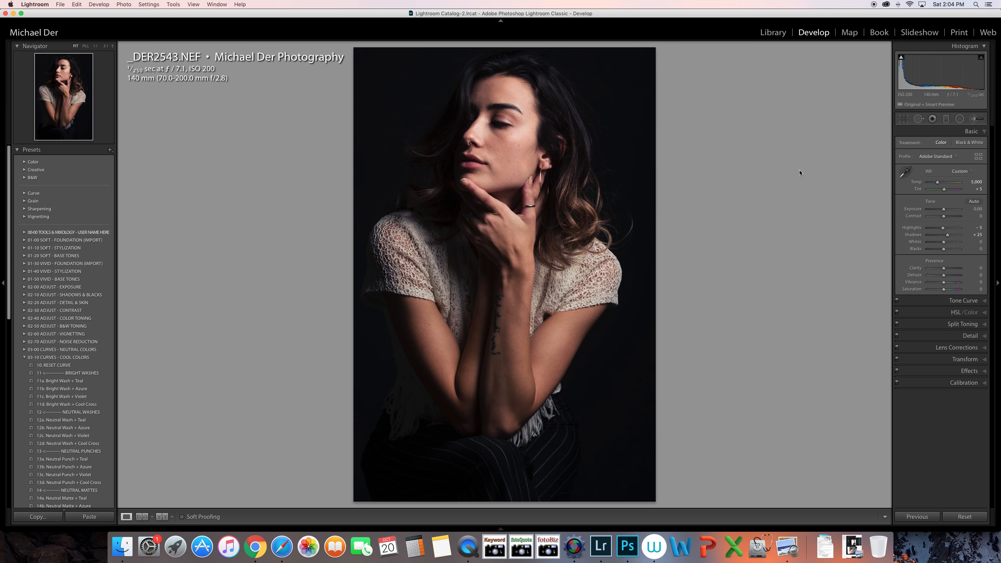
# Ready the adjustment brush with the 15 Hair | Lashes effect and raise the photo's Exposure to +3.35 as a masking aid
pyautogui.click(976, 120)
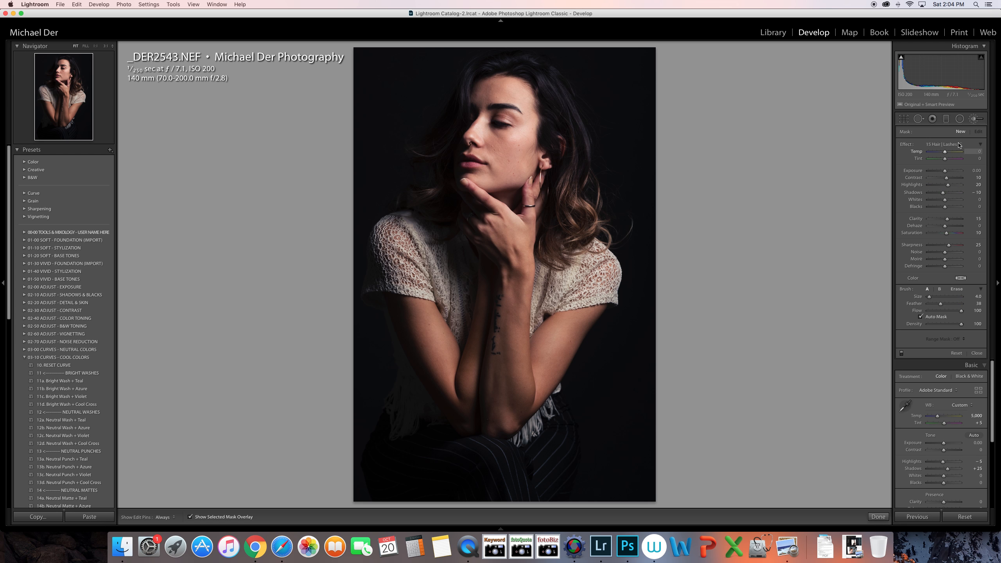
pyautogui.click(946, 144)
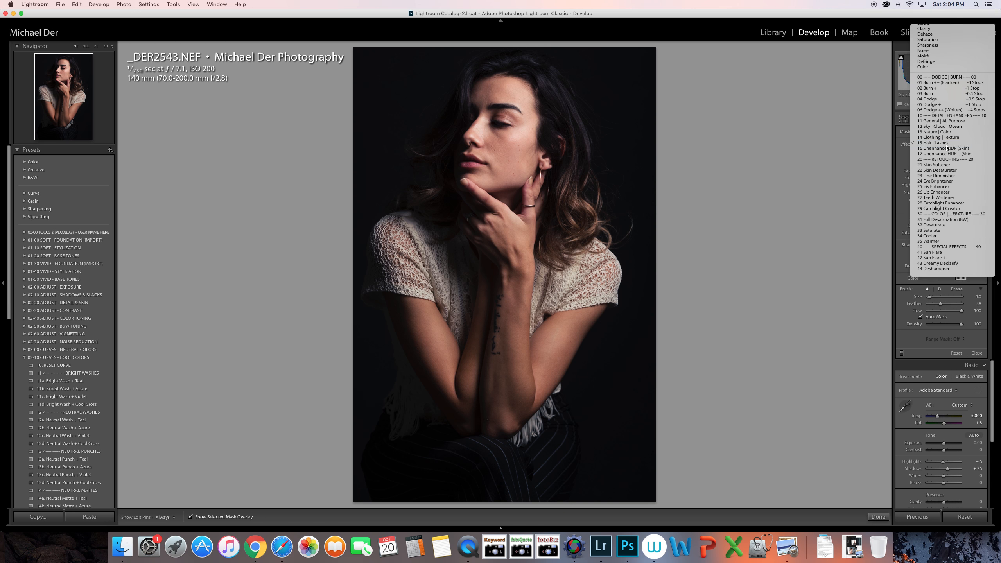
pyautogui.click(781, 147)
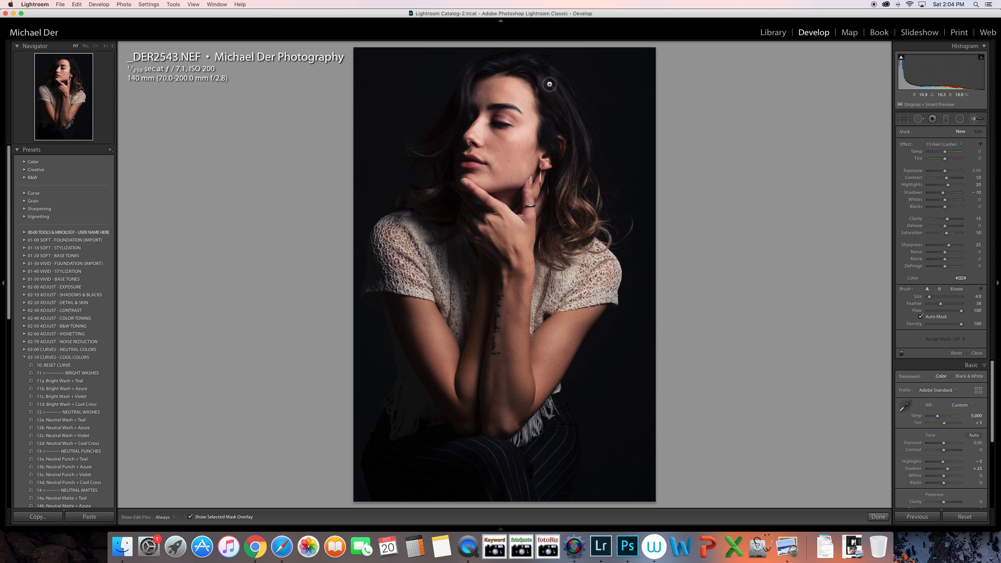
pyautogui.click(974, 119)
pyautogui.moveTo(944, 210); pyautogui.dragTo(954, 211)
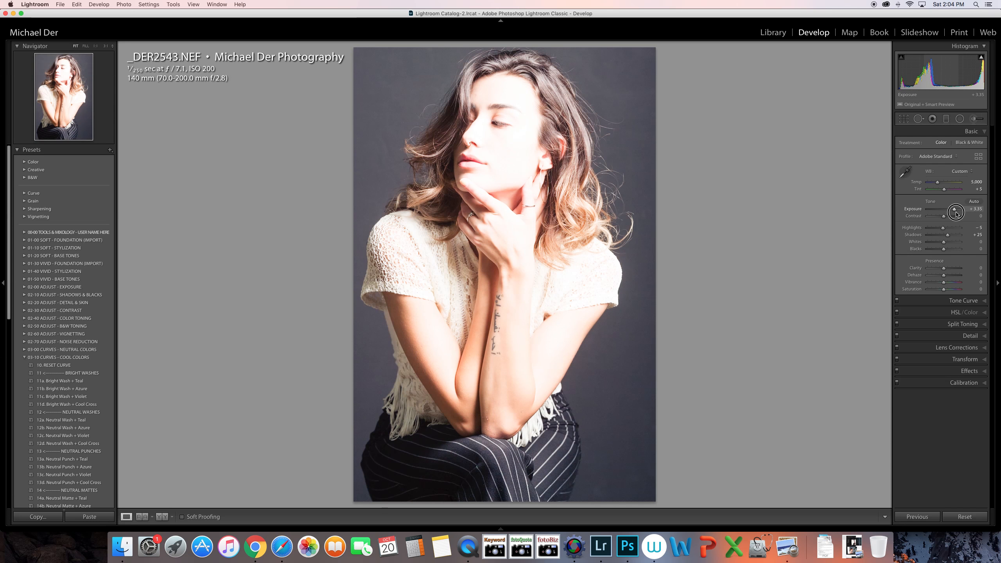
pyautogui.click(975, 119)
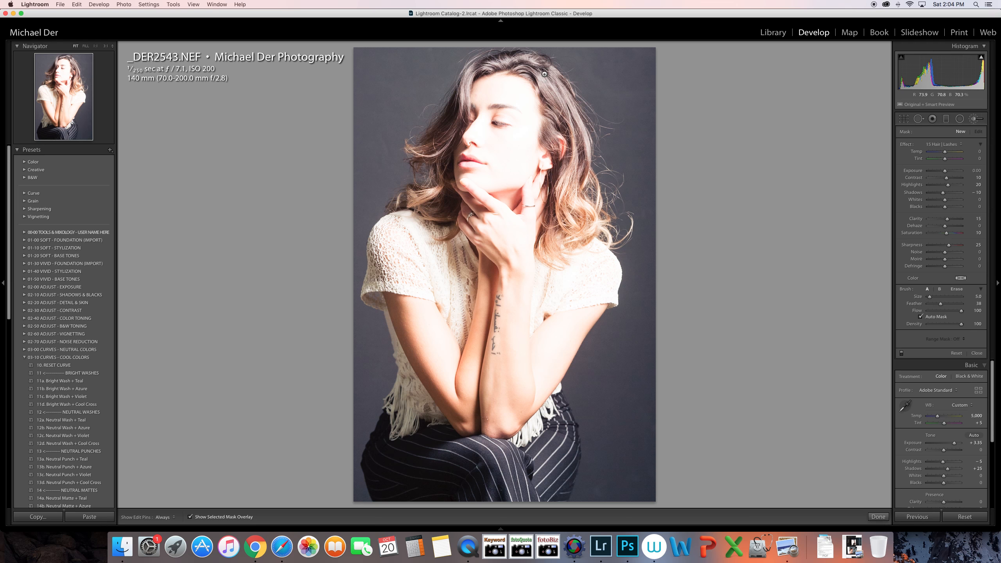
# Paint the Hair | Lashes adjustment over the woman's hair, check the mask's coverage and finish the brush adjustment
pyautogui.moveTo(545, 74)
pyautogui.mouseDown()
pyautogui.moveTo(579, 147)
pyautogui.moveTo(557, 232)
pyautogui.moveTo(572, 206)
pyautogui.moveTo(583, 210)
pyautogui.moveTo(577, 229)
pyautogui.moveTo(573, 131)
pyautogui.moveTo(561, 119)
pyautogui.moveTo(550, 130)
pyautogui.moveTo(535, 66)
pyautogui.moveTo(469, 73)
pyautogui.moveTo(428, 141)
pyautogui.moveTo(445, 125)
pyautogui.moveTo(428, 148)
pyautogui.moveTo(443, 133)
pyautogui.moveTo(434, 184)
pyautogui.moveTo(410, 196)
pyautogui.moveTo(439, 197)
pyautogui.moveTo(438, 212)
pyautogui.moveTo(438, 197)
pyautogui.moveTo(405, 199)
pyautogui.moveTo(415, 153)
pyautogui.mouseUp()
pyautogui.press('h')
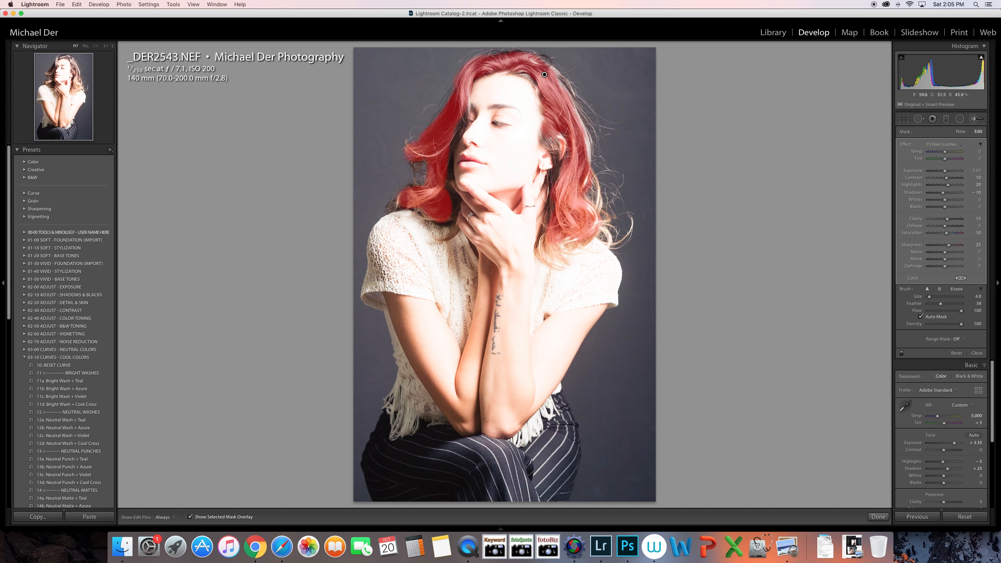
pyautogui.press('h')
pyautogui.press('h')
pyautogui.press('h')
pyautogui.press('h')
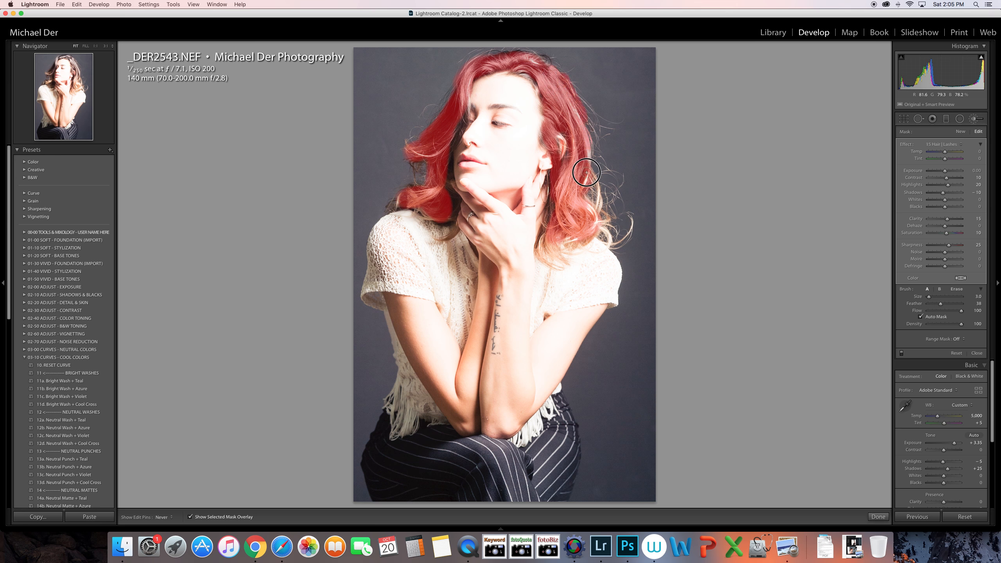
pyautogui.click(977, 119)
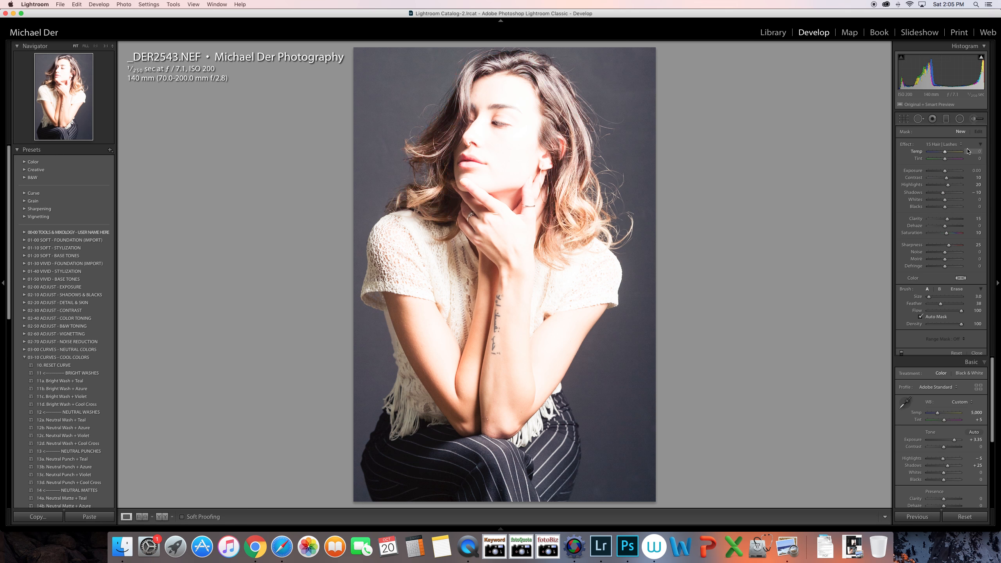
# Set the photo's Exposure to +0.20 and compare it before and after
pyautogui.doubleClick(954, 210)
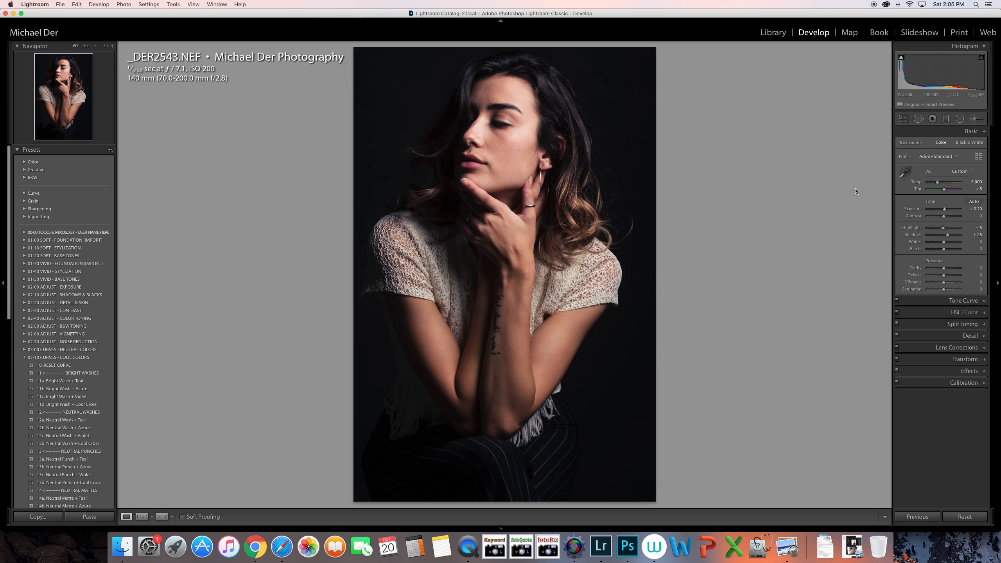
pyautogui.press('y')
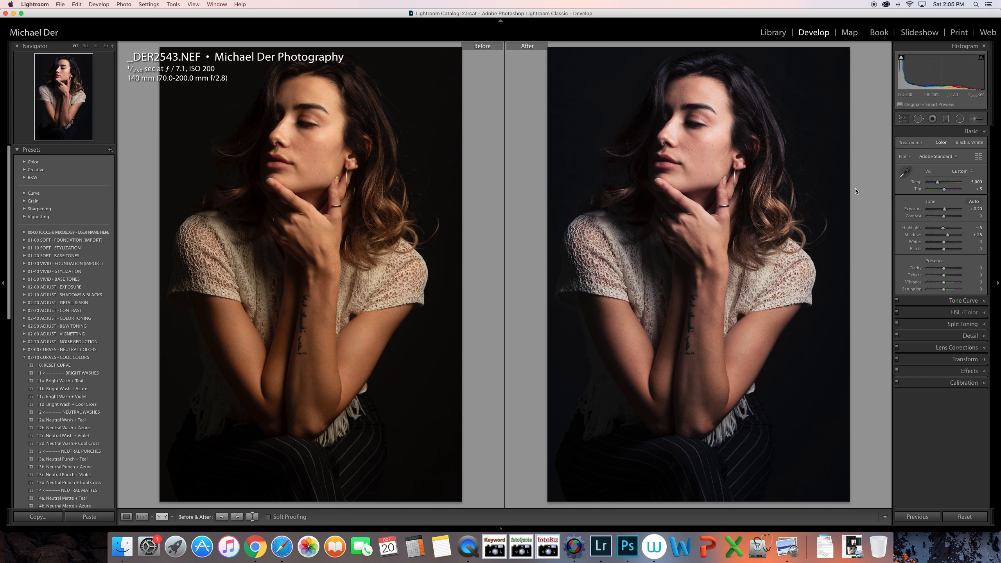
pyautogui.press('y')
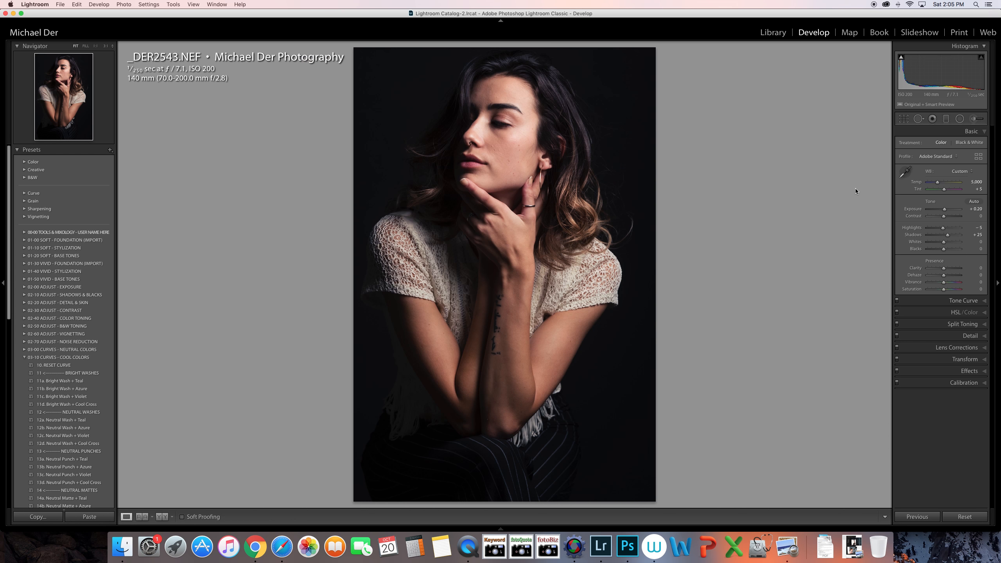
# Open a copy of the photo with Lightroom adjustments in Color Efex Pro 4
pyautogui.rightClick(621, 110)
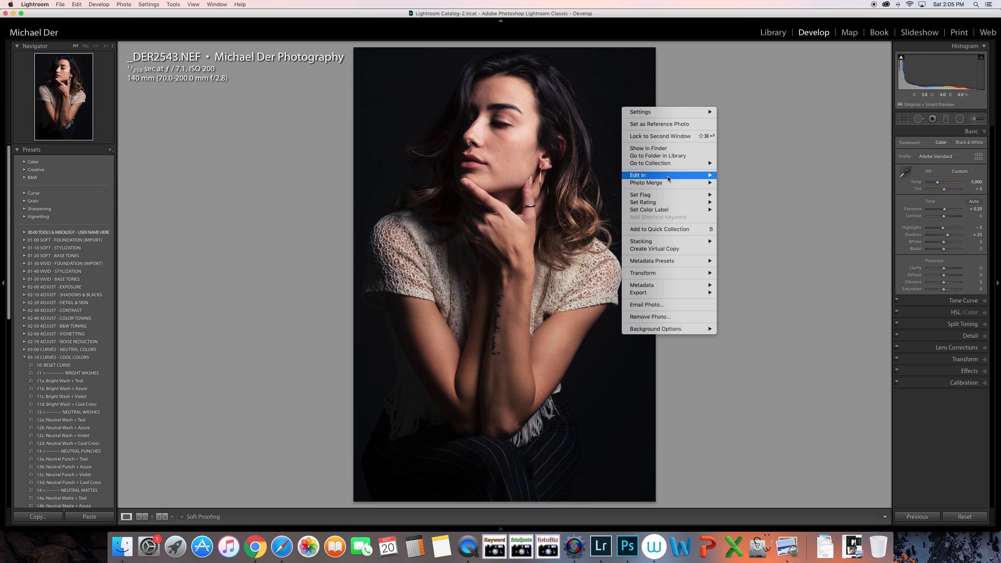
pyautogui.moveTo(668, 176)
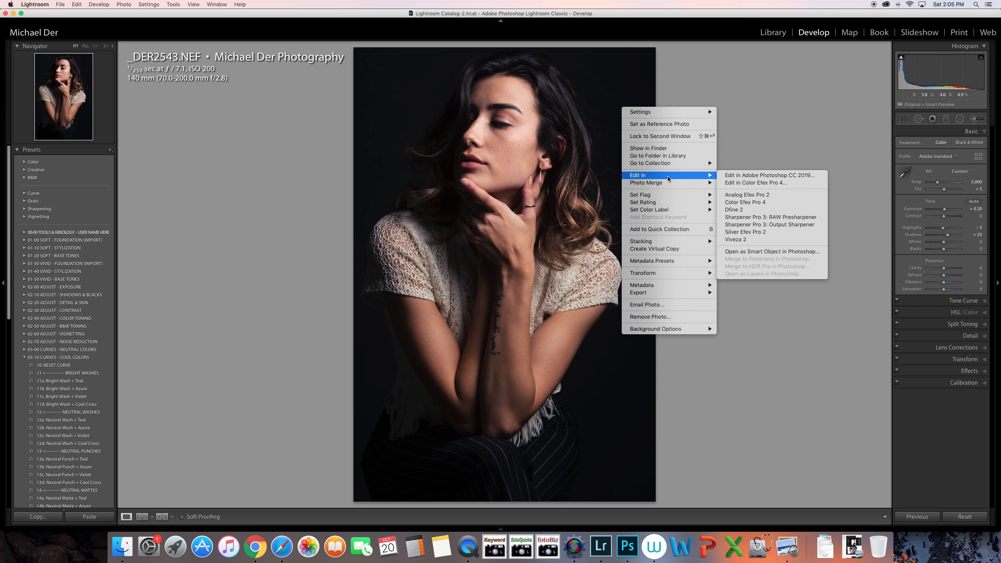
pyautogui.click(798, 184)
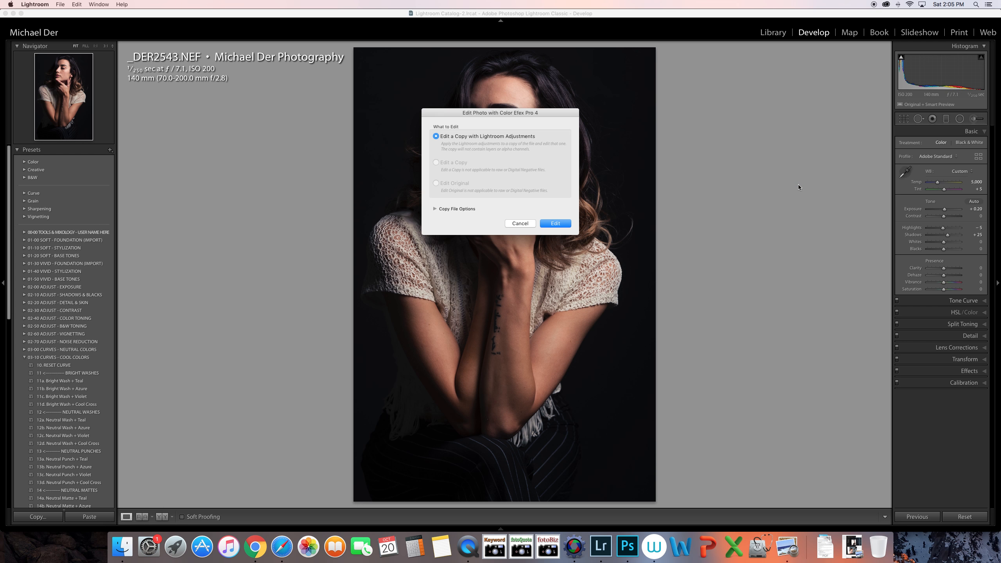
pyautogui.click(561, 224)
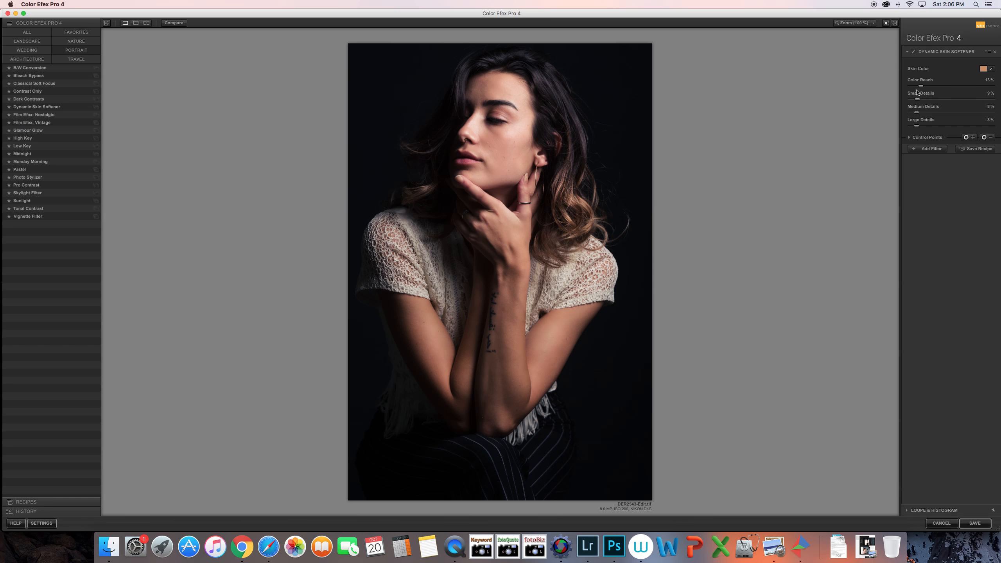
# Try strong Dynamic Skin Softener values, ending with Color Reach 11%, Small Details 11%, Medium Details 10% and Large Details 8%
pyautogui.moveTo(918, 126); pyautogui.dragTo(985, 134)
pyautogui.moveTo(917, 113); pyautogui.dragTo(990, 113)
pyautogui.moveTo(918, 99); pyautogui.dragTo(972, 86)
pyautogui.moveTo(972, 85); pyautogui.dragTo(919, 86)
pyautogui.moveTo(974, 99); pyautogui.dragTo(918, 99)
pyautogui.moveTo(990, 112); pyautogui.dragTo(918, 112)
pyautogui.moveTo(983, 126); pyautogui.dragTo(916, 125)
# Check the skin softener's effect on the portrait, then save the edit back to Lightroom and compare it with the raw photo
pyautogui.click(914, 52)
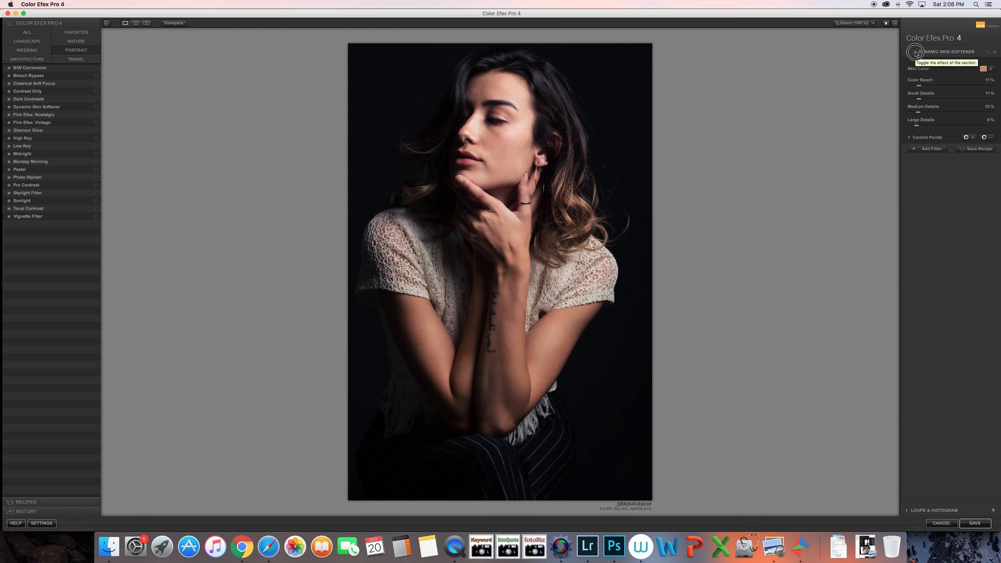
pyautogui.click(915, 52)
pyautogui.click(974, 523)
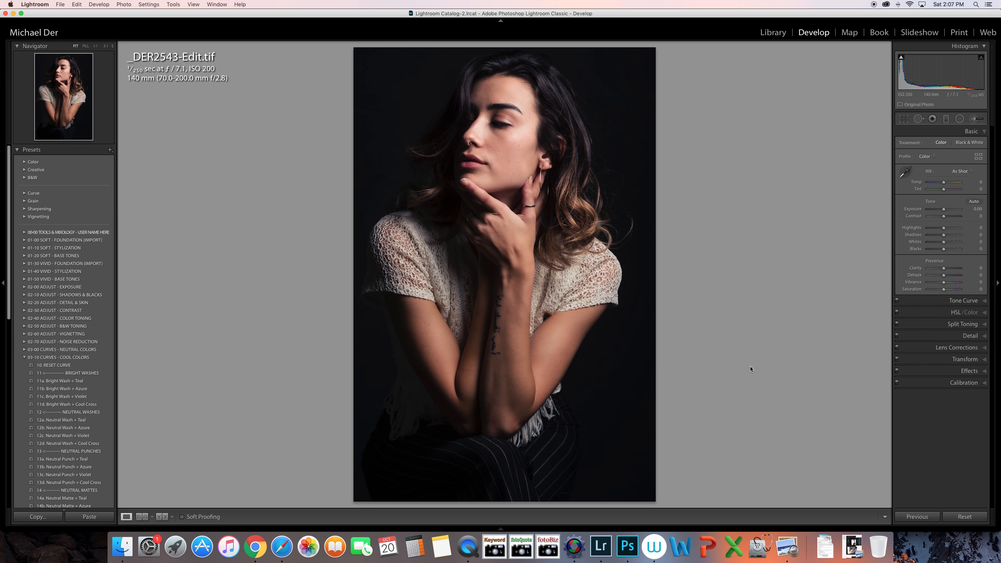
pyautogui.press('Left')
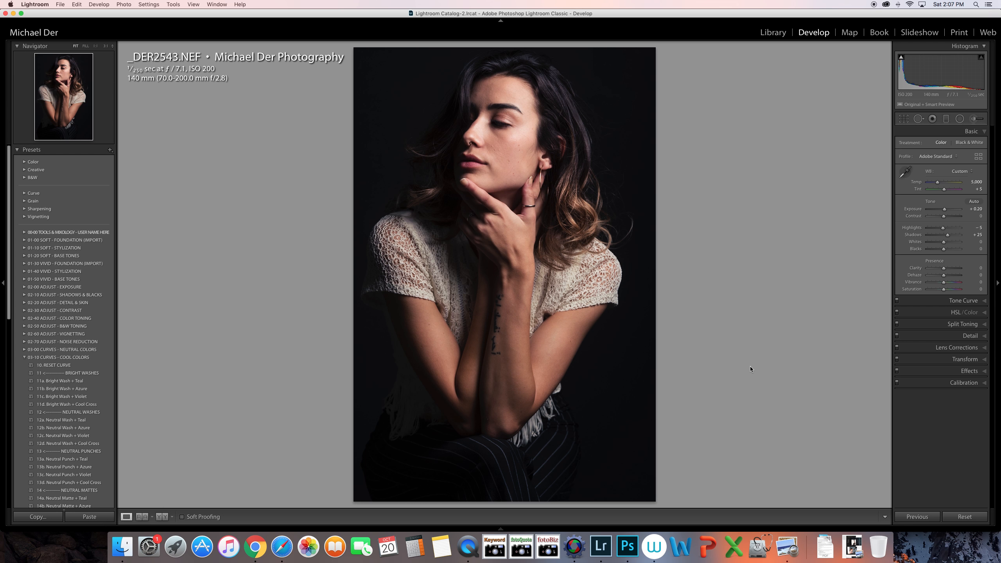
pyautogui.press('Right')
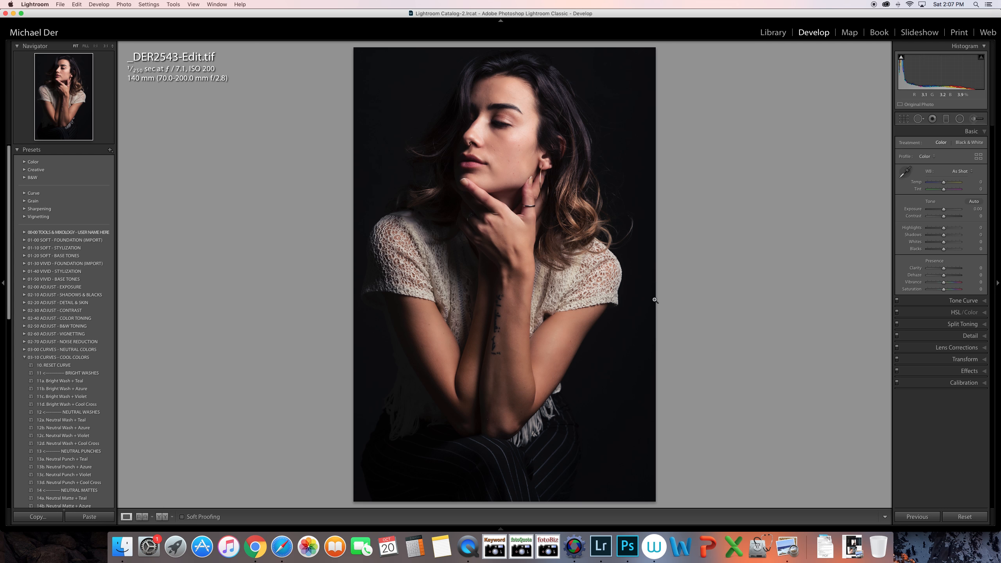
# Open a copy of _DER2543-Edit.tif with Lightroom adjustments in Adobe Photoshop CC 2019
pyautogui.rightClick(586, 295)
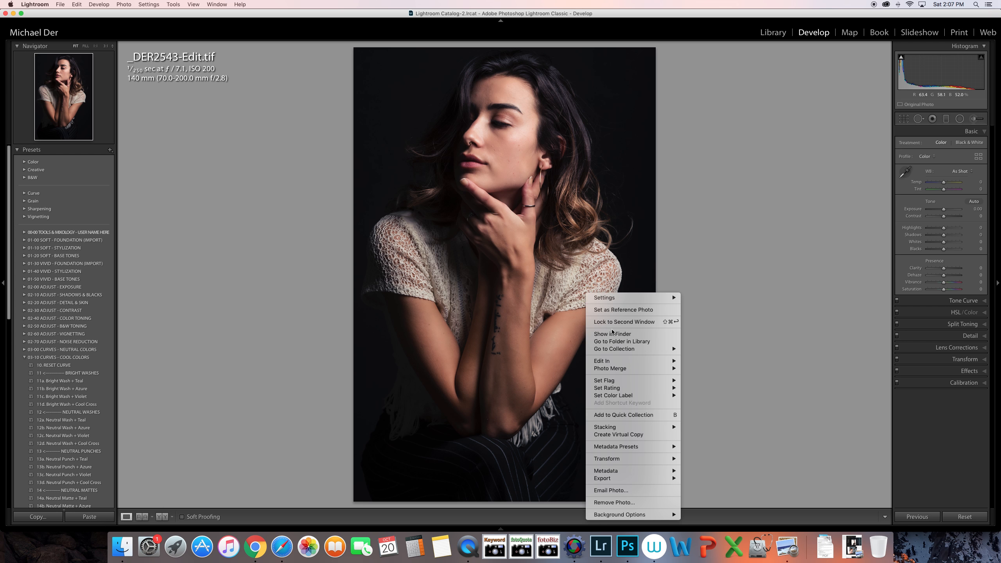
pyautogui.moveTo(647, 361)
pyautogui.click(706, 362)
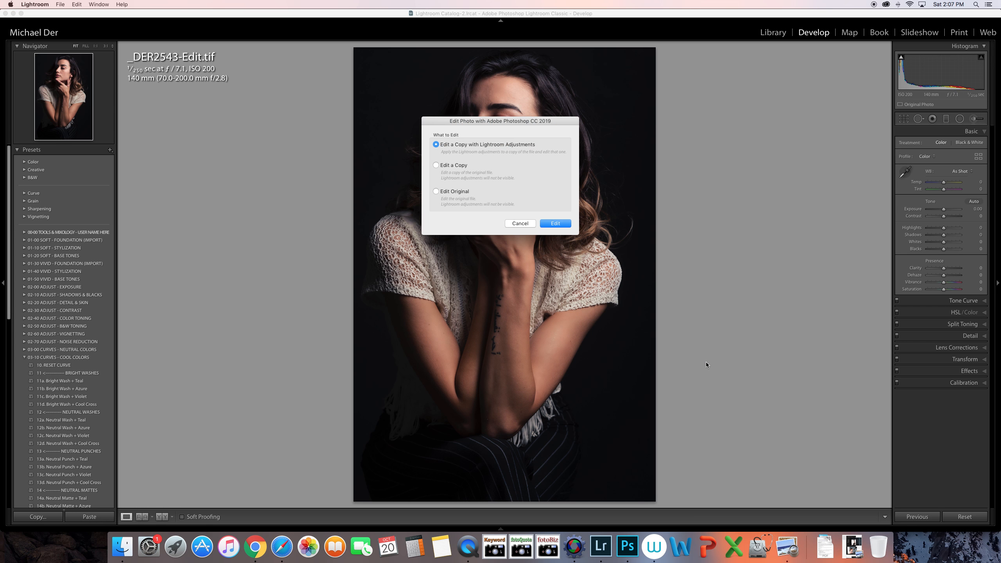
pyautogui.click(559, 226)
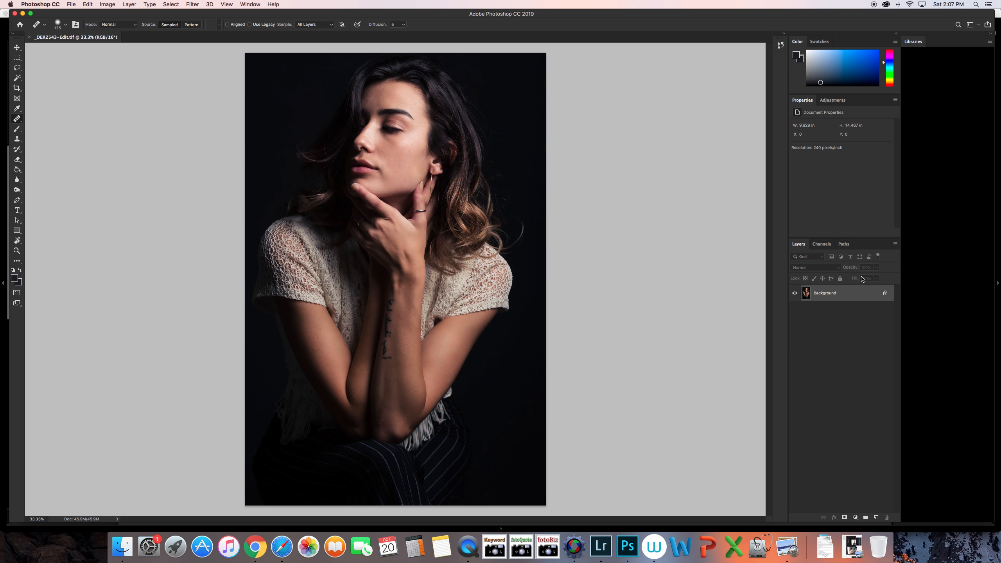
# Unlock the Background layer and add a new empty layer above it for retouching
pyautogui.click(885, 294)
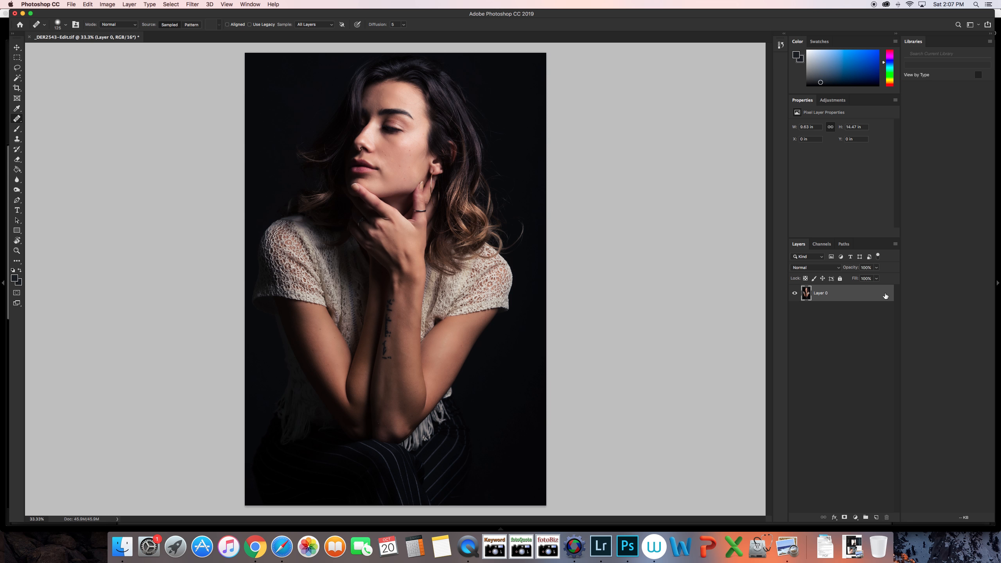
pyautogui.click(878, 515)
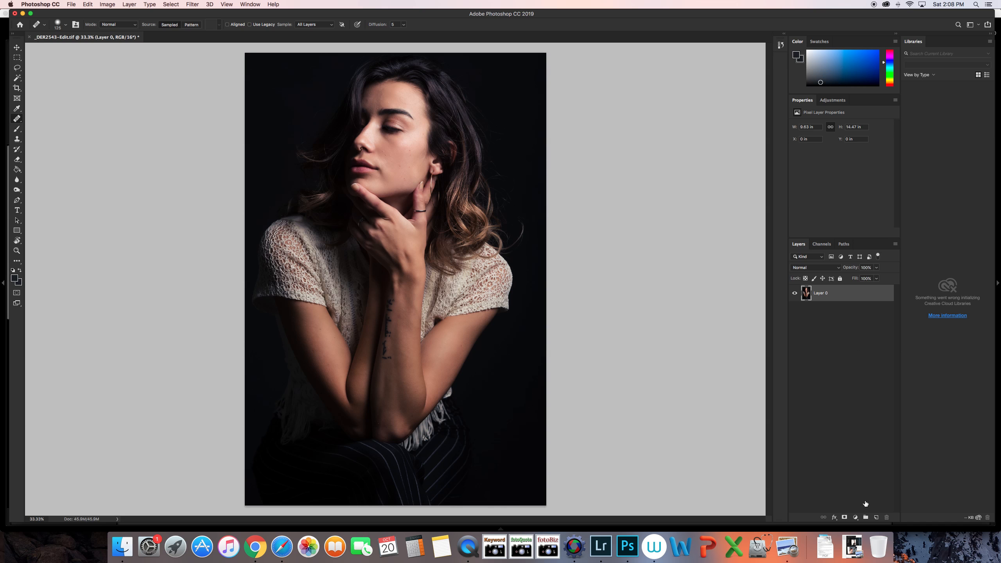
pyautogui.click(876, 517)
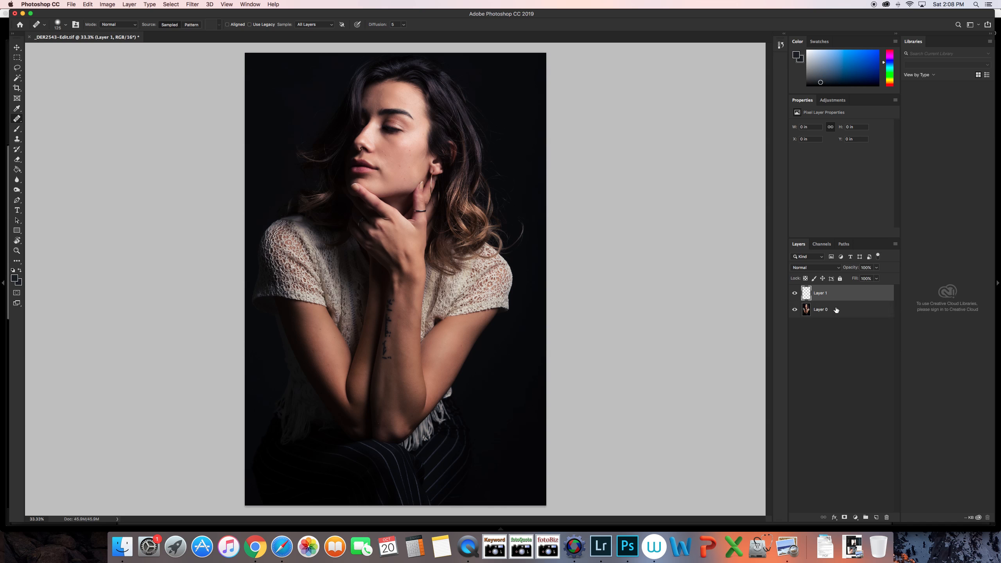
# Clone out the blemishes on the woman's cheek beside the nose with a smaller Clone Stamp brush on the empty layer
pyautogui.click(17, 139)
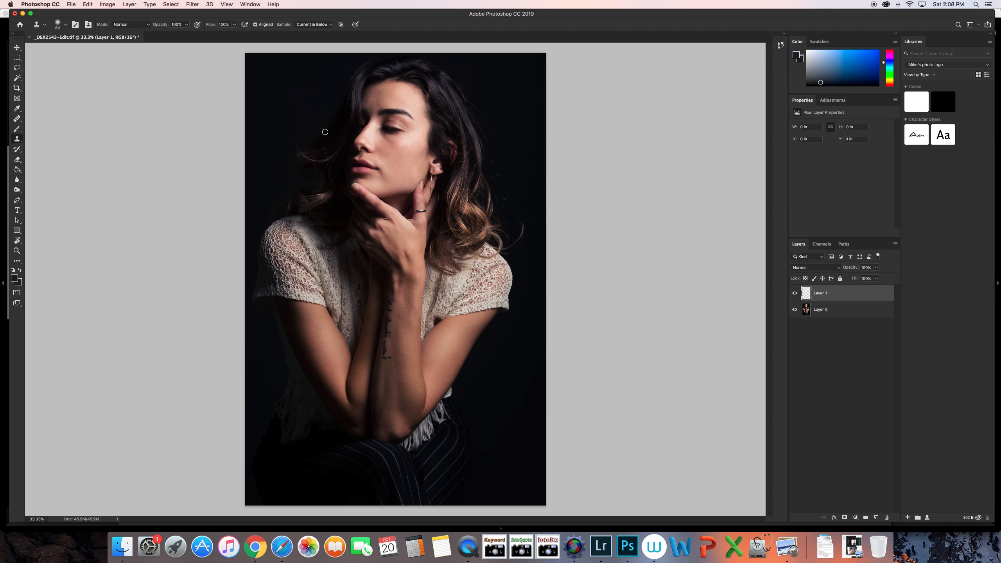
pyautogui.press('super+equal')
pyautogui.press('super+equal')
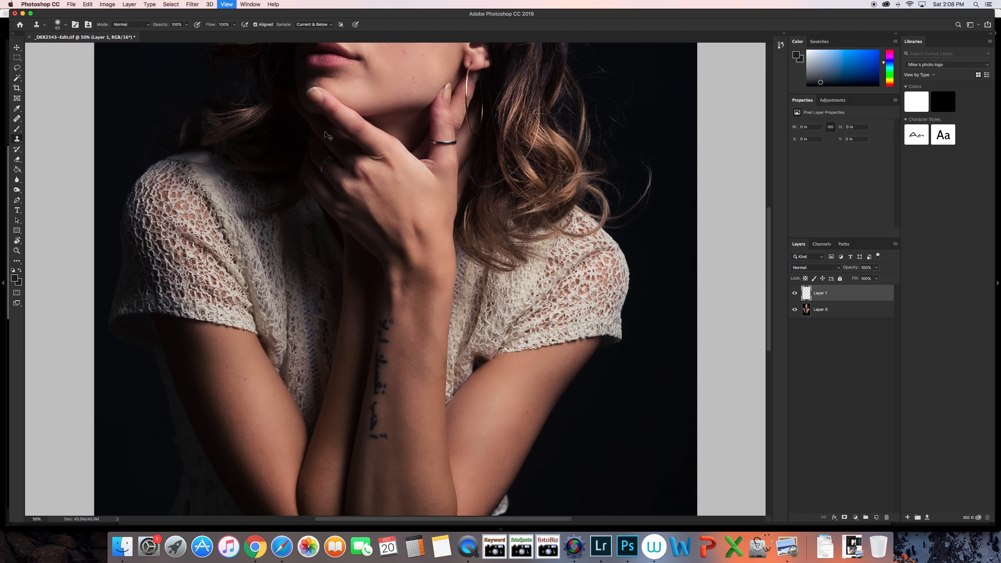
pyautogui.press('super+equal')
pyautogui.press('super+equal')
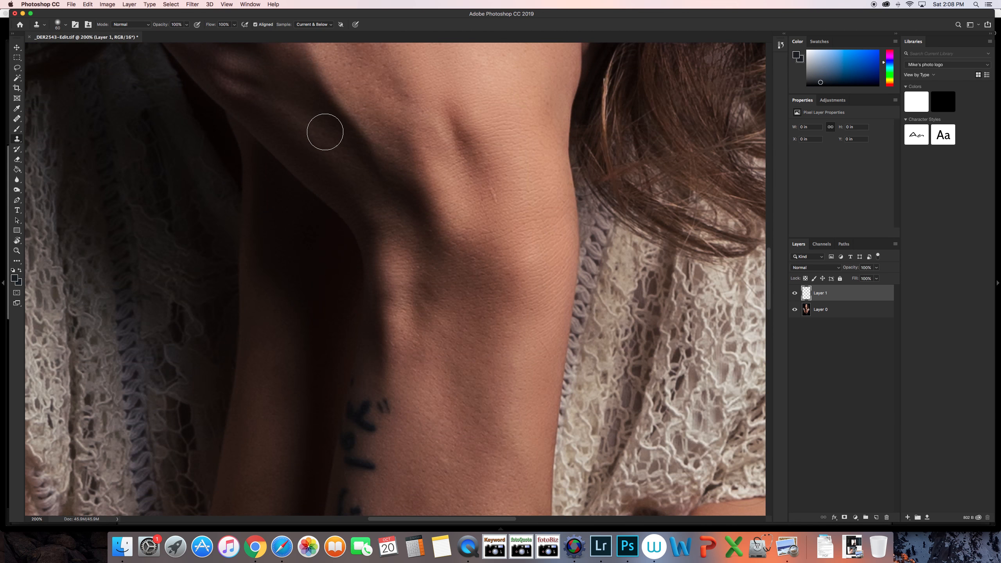
pyautogui.scroll(15, 324, 132)
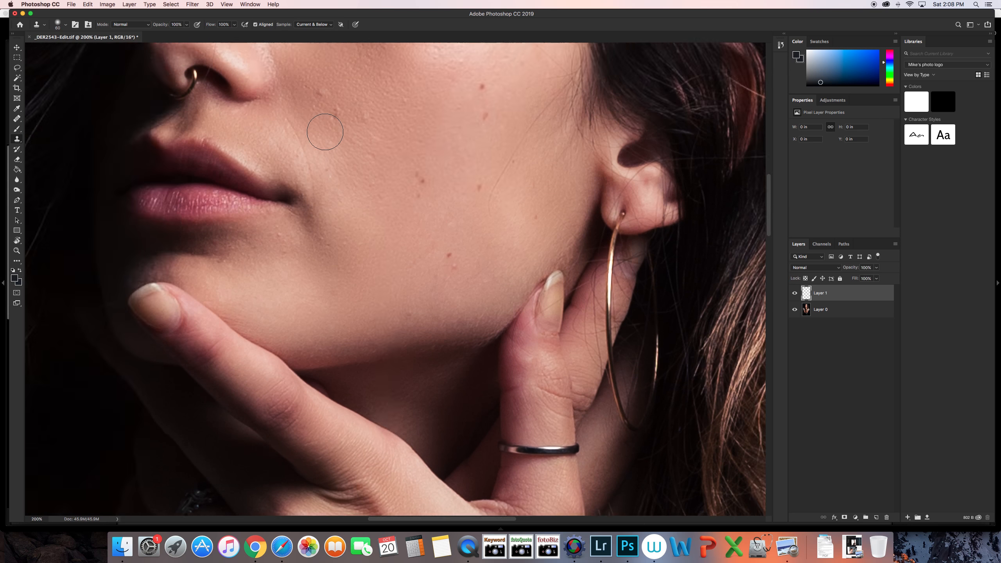
pyautogui.scroll(10, 325, 132)
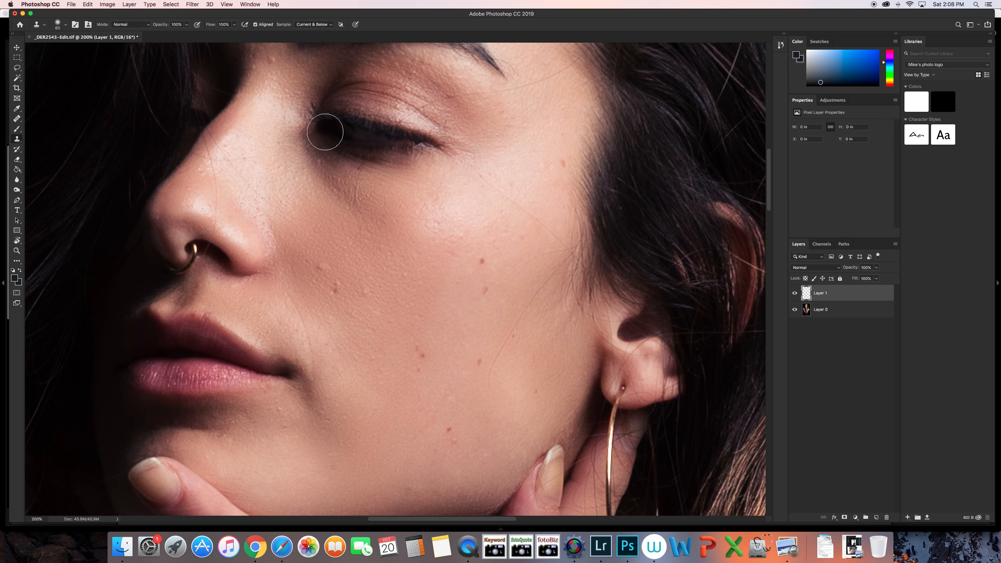
pyautogui.scroll(4, 325, 132)
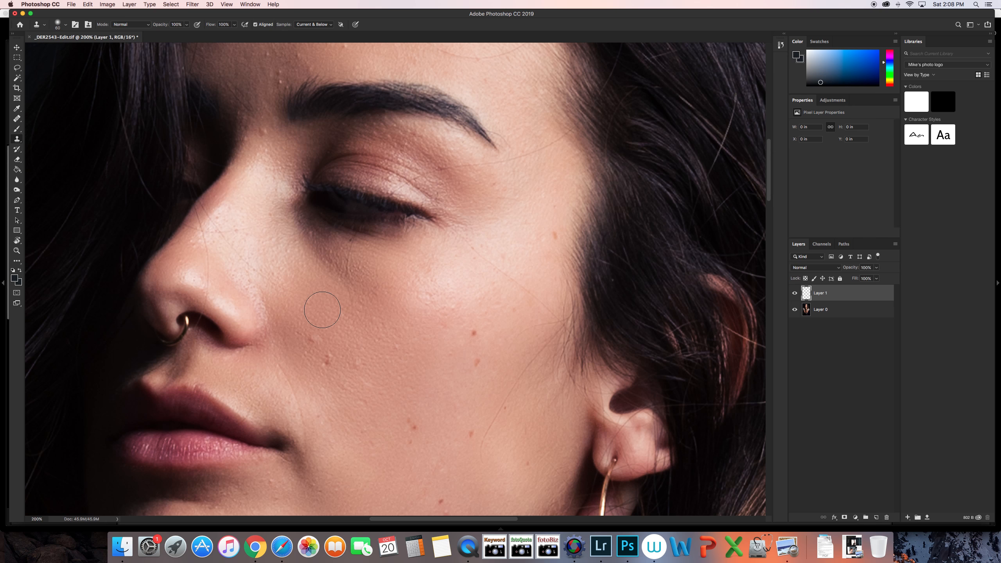
pyautogui.press('[')
pyautogui.press('[')
pyautogui.press('[')
pyautogui.press('[')
pyautogui.keyDown('alt'); pyautogui.click(306, 333); pyautogui.keyUp('alt')
pyautogui.click(328, 358)
pyautogui.click(327, 359)
# Clone out the spots between the eyebrows and on the lower forehead with the Clone Stamp tool on Layer 1
pyautogui.scroll(3, 359, 308)
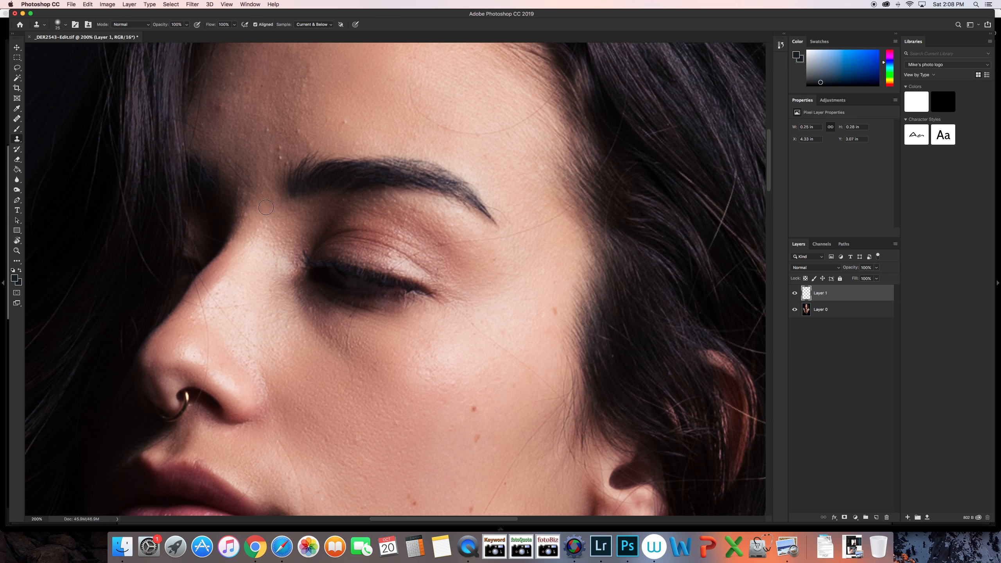
pyautogui.click(265, 208)
pyautogui.click(278, 147)
pyautogui.click(382, 140)
pyautogui.keyDown('alt'); pyautogui.click(281, 156); pyautogui.keyUp('alt')
pyautogui.click(345, 119)
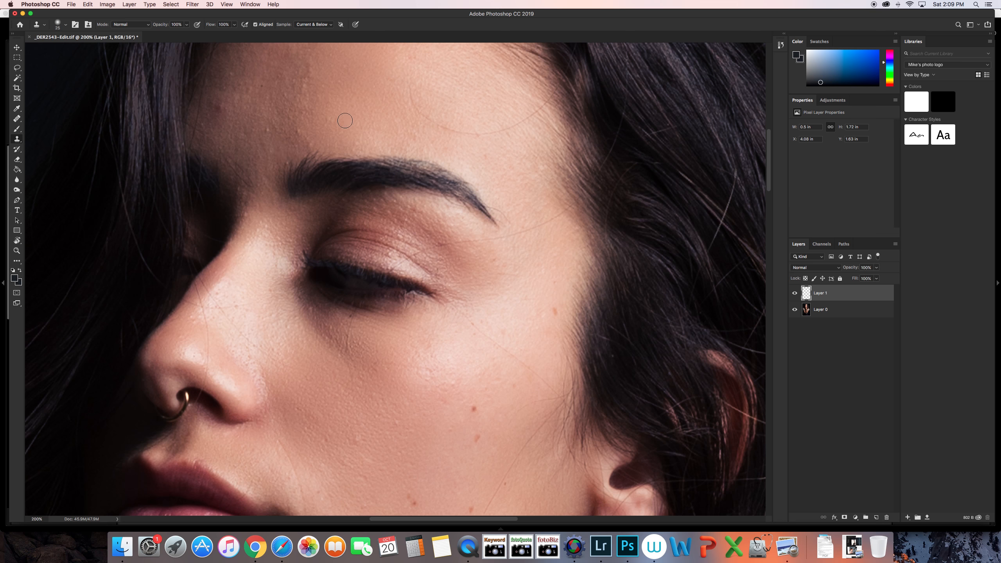
pyautogui.click(267, 130)
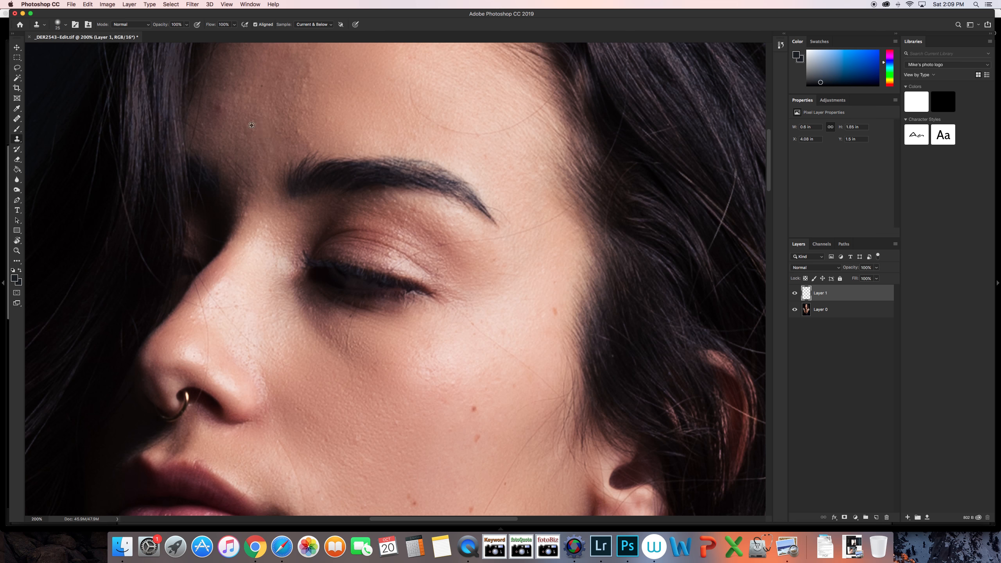
pyautogui.click(221, 108)
# Clone out the remaining small spots on the shadowed side of the forehead, sampling clean skin close by
pyautogui.scroll(3, 244, 110)
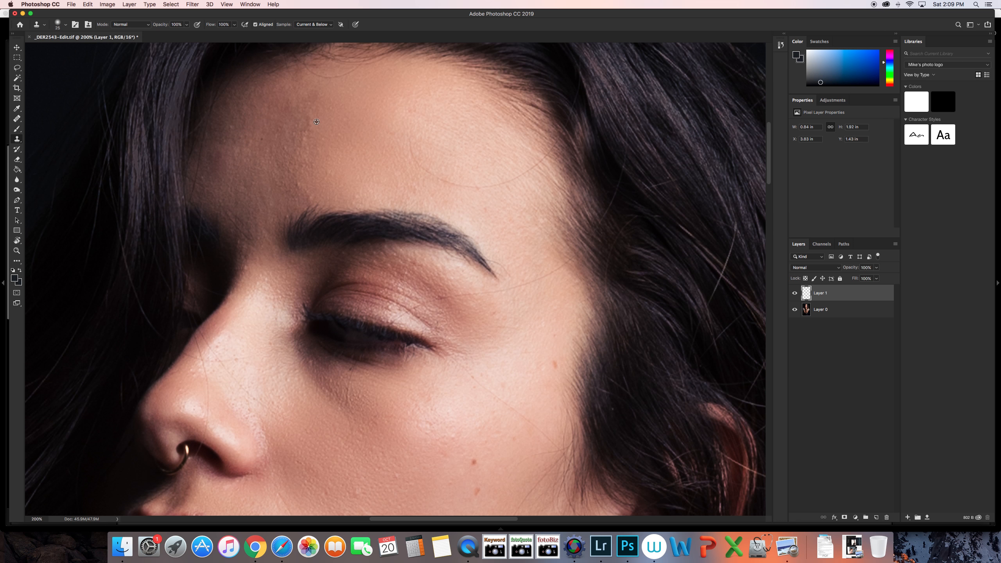
pyautogui.keyDown('alt'); pyautogui.click(240, 127); pyautogui.keyUp('alt')
pyautogui.click(234, 127)
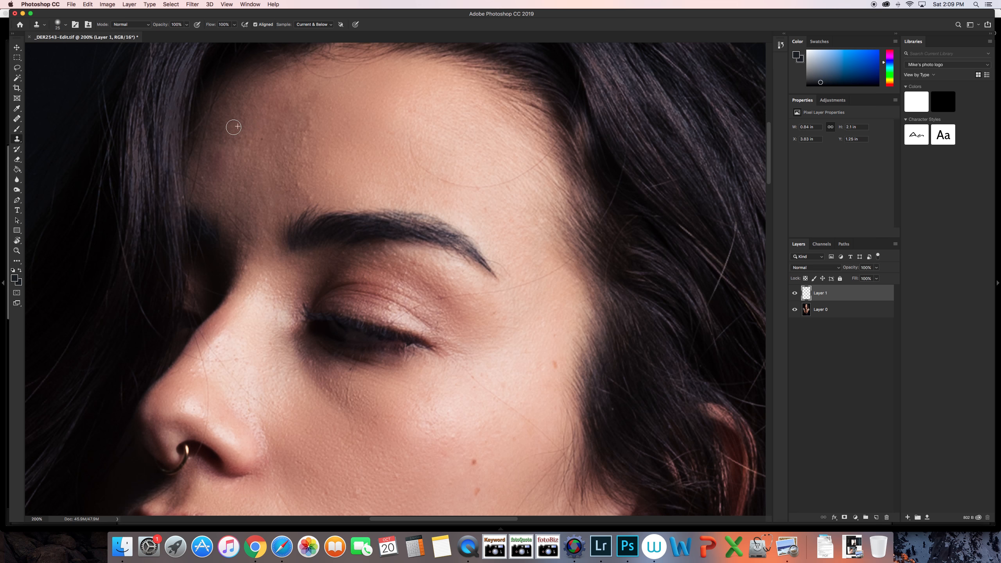
pyautogui.keyDown('alt'); pyautogui.click(279, 153); pyautogui.keyUp('alt')
pyautogui.keyDown('alt'); pyautogui.click(251, 251); pyautogui.keyUp('alt')
# Compare the portrait with and without the blemish retouching on Layer 1, leaving the layer visible
pyautogui.press('super+minus')
pyautogui.press('super+minus')
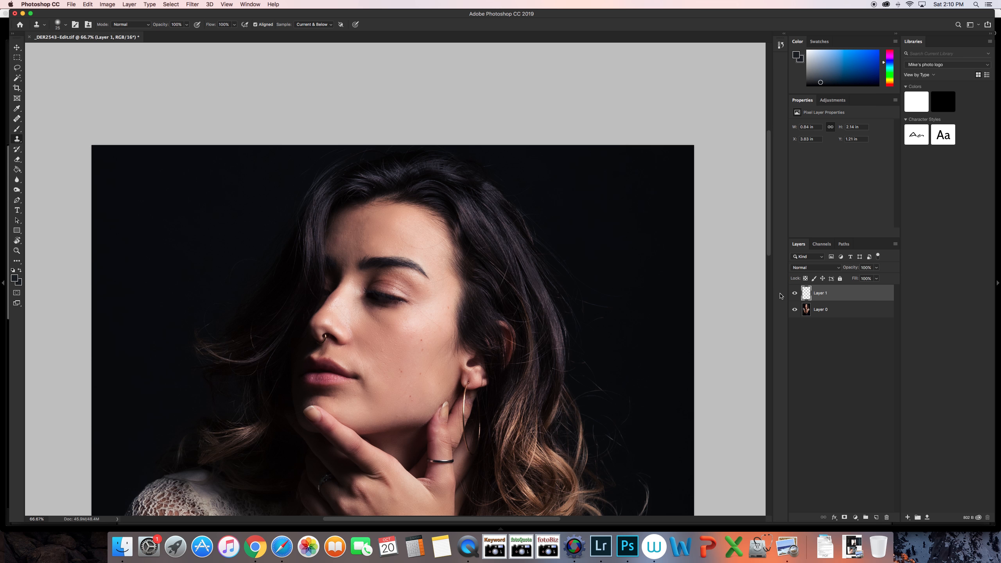
pyautogui.scroll(-3, 674, 282)
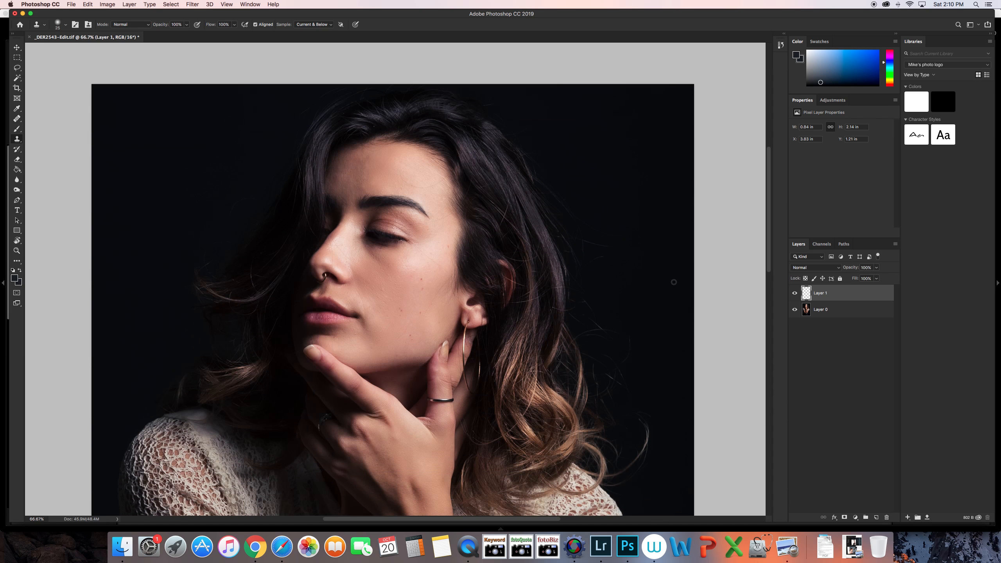
pyautogui.click(796, 292)
pyautogui.click(796, 293)
pyautogui.click(796, 292)
pyautogui.click(796, 293)
pyautogui.scroll(-3, 689, 277)
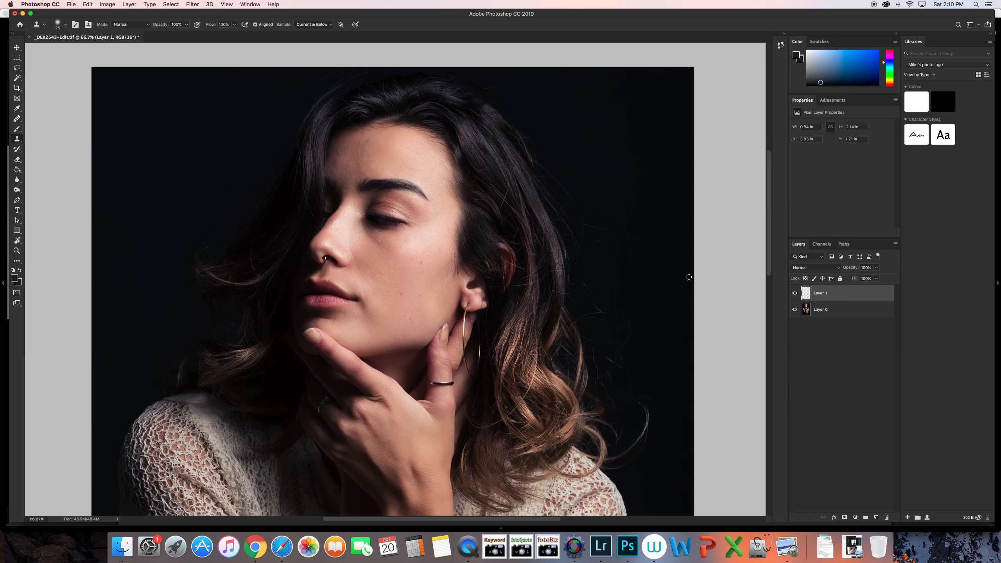
# Add a new empty layer above Layer 1 and choose the Healing Brush tool for smoothing the skin
pyautogui.click(877, 518)
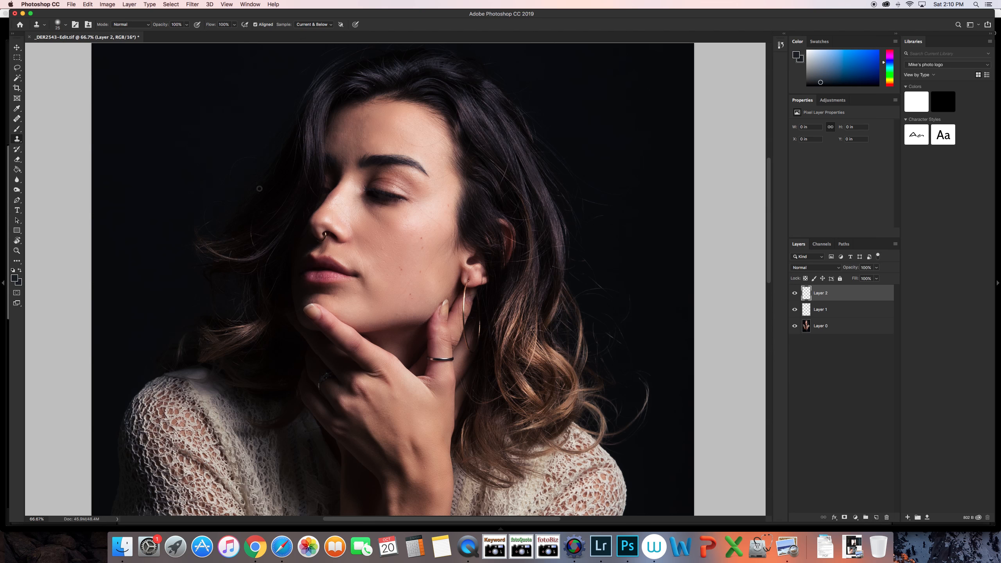
pyautogui.click(17, 119)
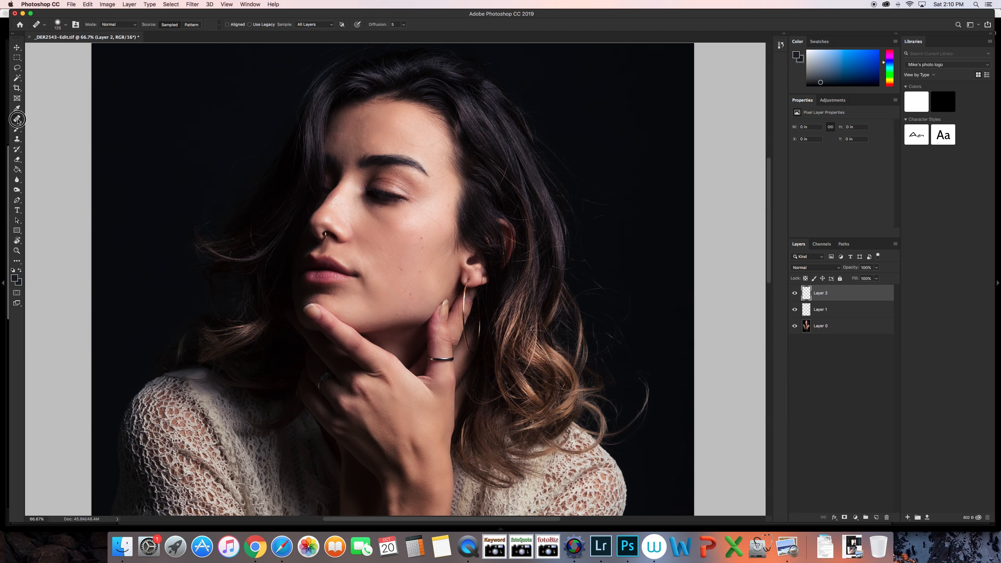
pyautogui.click(18, 120)
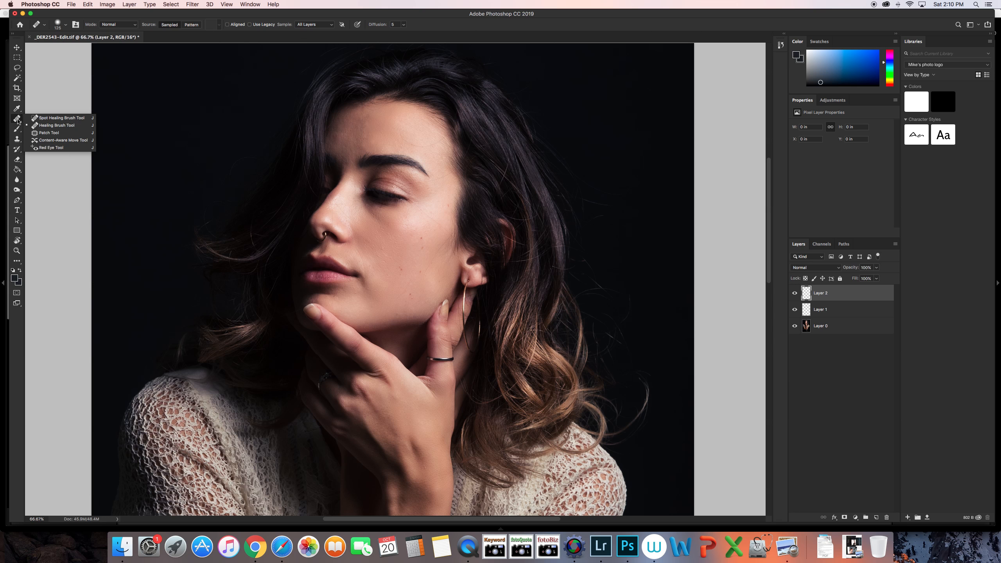
pyautogui.click(18, 121)
pyautogui.click(17, 141)
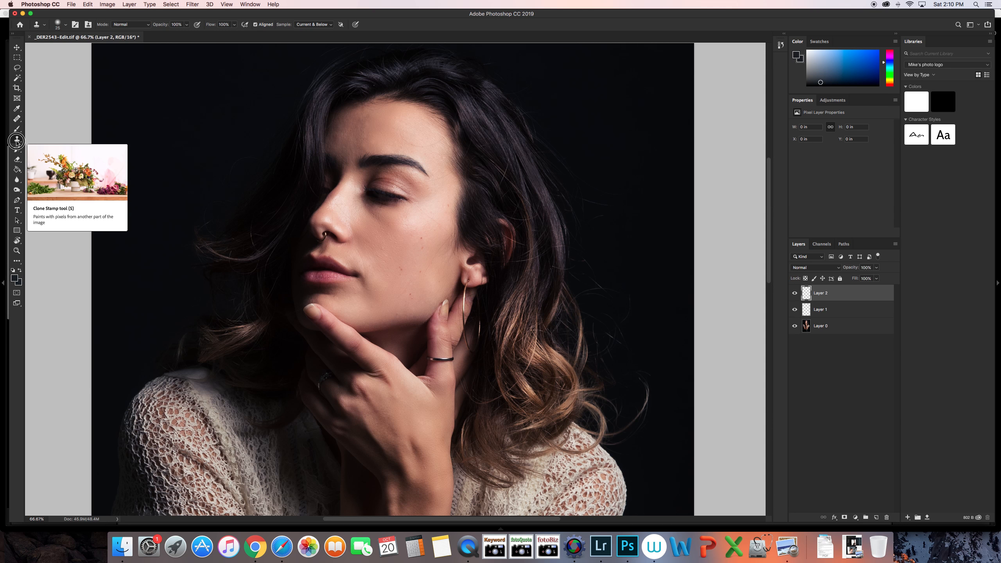
pyautogui.click(17, 141)
pyautogui.click(17, 119)
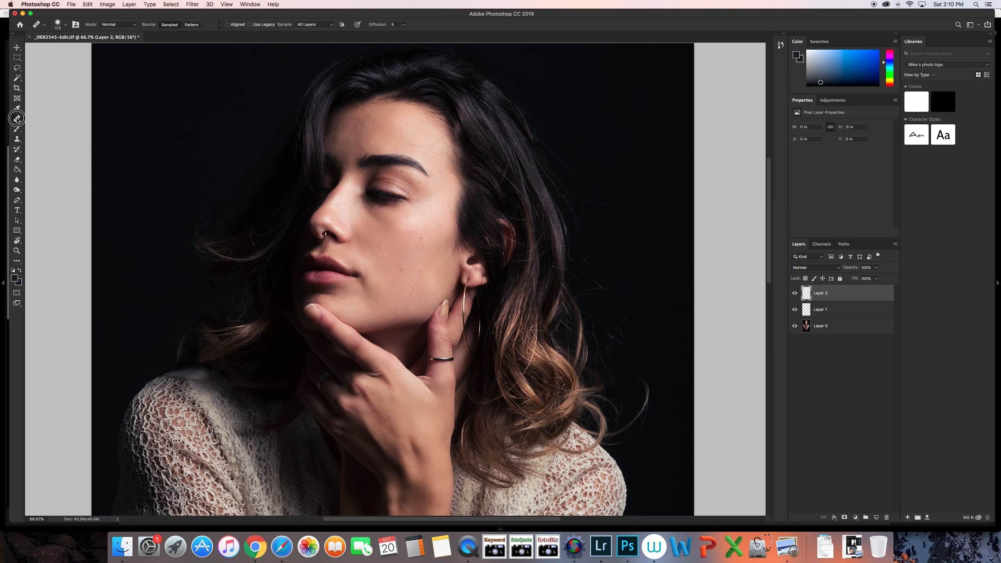
pyautogui.click(17, 119)
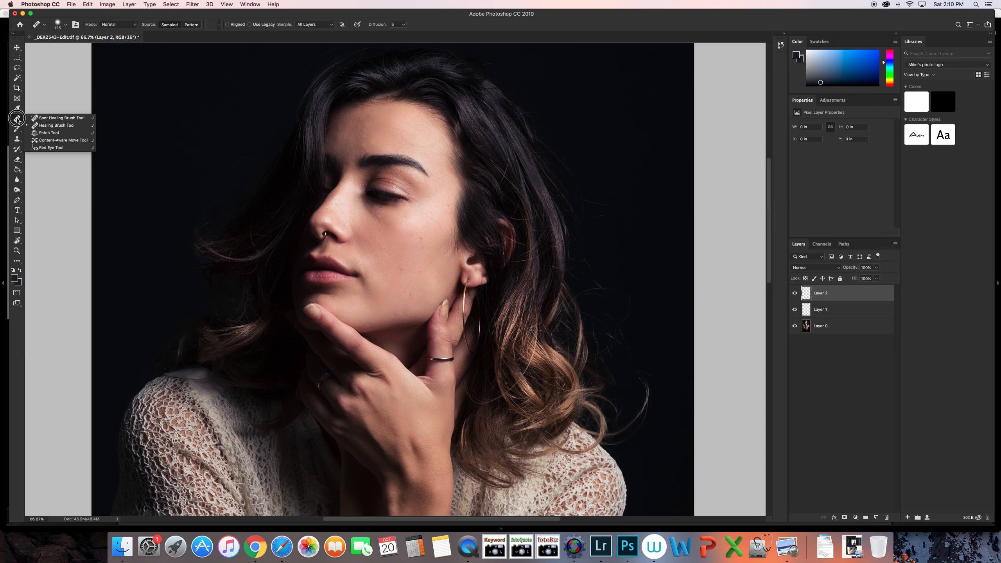
pyautogui.click(56, 125)
# Sample smooth skin on the woman's upper arm as the source for the Healing Brush
pyautogui.click(396, 277)
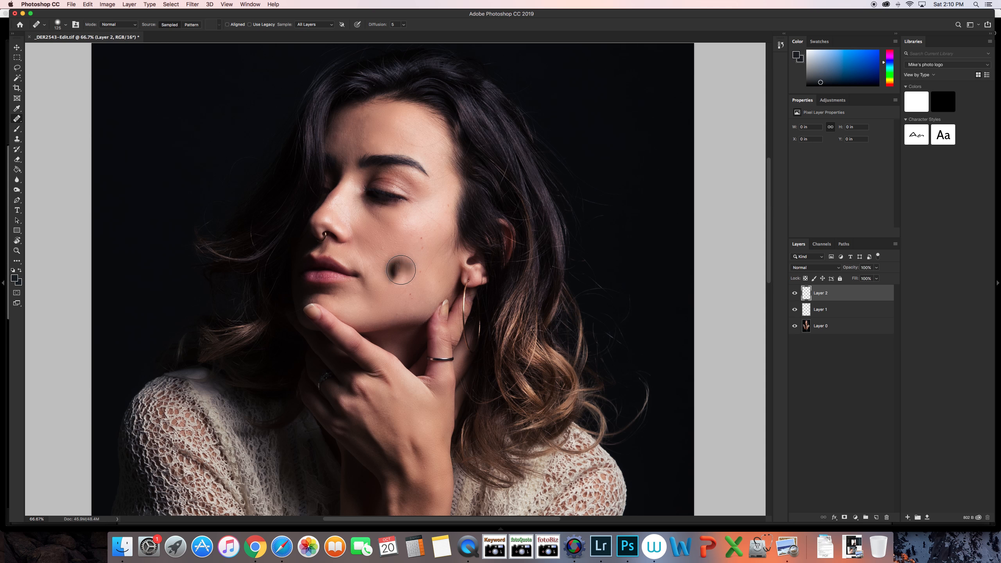
pyautogui.scroll(-3, 397, 287)
pyautogui.scroll(-10, 397, 287)
pyautogui.click(506, 359)
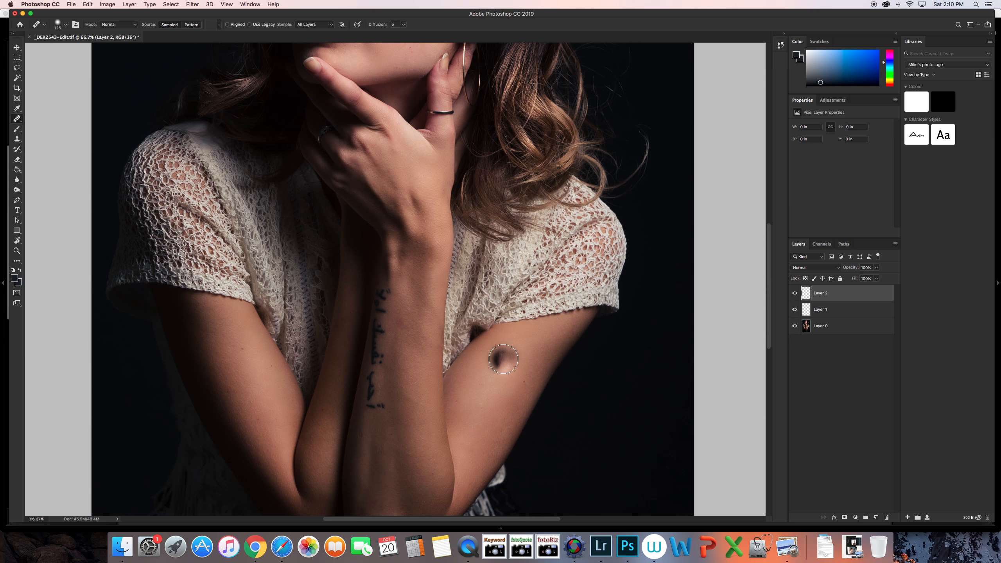
pyautogui.click(518, 343)
pyautogui.click(509, 343)
pyautogui.scroll(5, 457, 338)
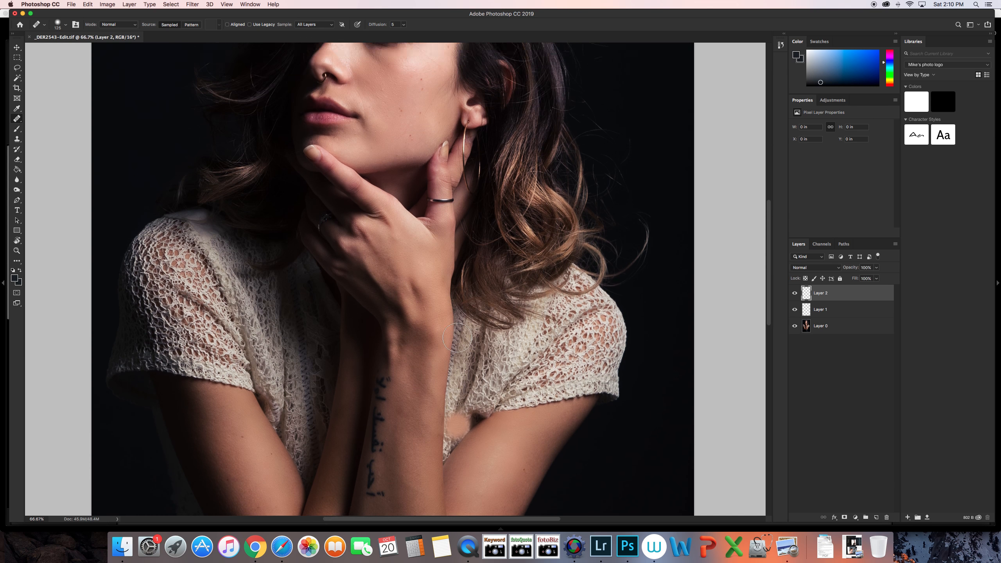
pyautogui.scroll(15, 457, 338)
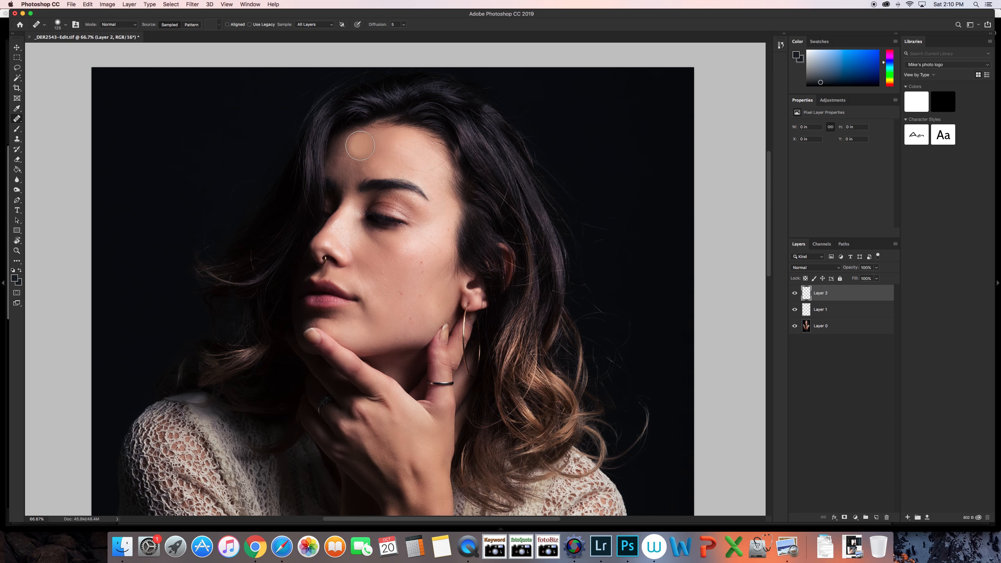
# Paint over the forehead and temple on Layer 2 with a smaller Healing Brush to smooth the skin
pyautogui.press('[')
pyautogui.press('[')
pyautogui.press('[')
pyautogui.press('[')
pyautogui.moveTo(346, 148)
pyautogui.mouseDown()
pyautogui.moveTo(351, 156)
pyautogui.moveTo(349, 176)
pyautogui.moveTo(362, 148)
pyautogui.moveTo(369, 183)
pyautogui.mouseUp()
pyautogui.moveTo(379, 138); pyautogui.dragTo(372, 176)
pyautogui.moveTo(393, 138)
pyautogui.mouseDown()
pyautogui.moveTo(385, 171)
pyautogui.moveTo(400, 151)
pyautogui.moveTo(397, 169)
pyautogui.moveTo(412, 144)
pyautogui.moveTo(404, 169)
pyautogui.moveTo(418, 148)
pyautogui.moveTo(444, 240)
pyautogui.mouseUp()
pyautogui.keyDown('alt'); pyautogui.click(427, 180); pyautogui.keyUp('alt')
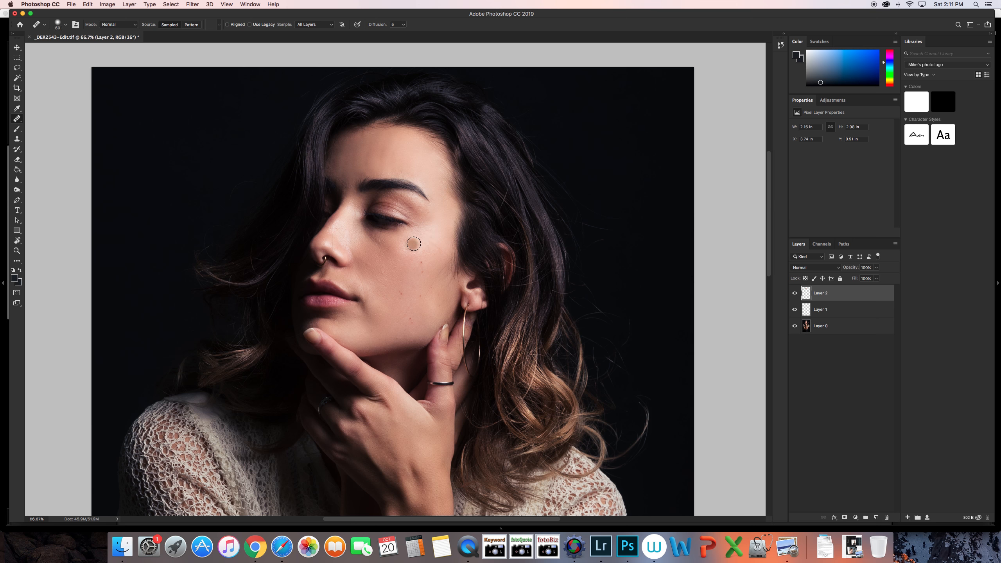
# Smooth the cheek, jaw and chin on Layer 2 with a larger Healing Brush
pyautogui.press(']')
pyautogui.press(']')
pyautogui.press(']')
pyautogui.press(']')
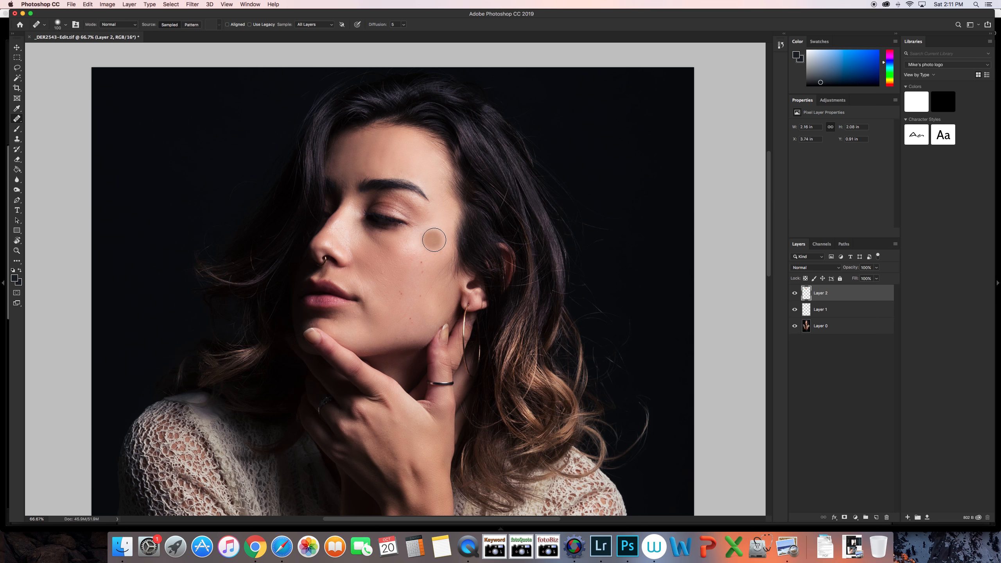
pyautogui.moveTo(435, 240)
pyautogui.mouseDown()
pyautogui.moveTo(425, 273)
pyautogui.moveTo(416, 230)
pyautogui.moveTo(398, 273)
pyautogui.moveTo(405, 293)
pyautogui.moveTo(423, 264)
pyautogui.moveTo(414, 320)
pyautogui.moveTo(395, 245)
pyautogui.moveTo(386, 277)
pyautogui.moveTo(387, 248)
pyautogui.moveTo(395, 249)
pyautogui.mouseUp()
pyautogui.moveTo(453, 269)
pyautogui.mouseDown()
pyautogui.moveTo(433, 246)
pyautogui.moveTo(436, 232)
pyautogui.moveTo(368, 236)
pyautogui.moveTo(385, 249)
pyautogui.moveTo(432, 257)
pyautogui.moveTo(367, 237)
pyautogui.moveTo(429, 249)
pyautogui.moveTo(396, 245)
pyautogui.moveTo(431, 270)
pyautogui.moveTo(378, 245)
pyautogui.moveTo(411, 251)
pyautogui.moveTo(395, 260)
pyautogui.moveTo(387, 243)
pyautogui.moveTo(380, 255)
pyautogui.moveTo(362, 251)
pyautogui.moveTo(350, 218)
pyautogui.moveTo(336, 233)
pyautogui.moveTo(383, 266)
pyautogui.moveTo(369, 250)
pyautogui.moveTo(366, 273)
pyautogui.moveTo(379, 262)
pyautogui.moveTo(369, 290)
pyautogui.moveTo(400, 268)
pyautogui.moveTo(381, 285)
pyautogui.moveTo(371, 326)
pyautogui.moveTo(397, 293)
pyautogui.moveTo(387, 324)
pyautogui.moveTo(426, 292)
pyautogui.moveTo(421, 316)
pyautogui.mouseUp()
pyautogui.moveTo(345, 319); pyautogui.dragTo(351, 327)
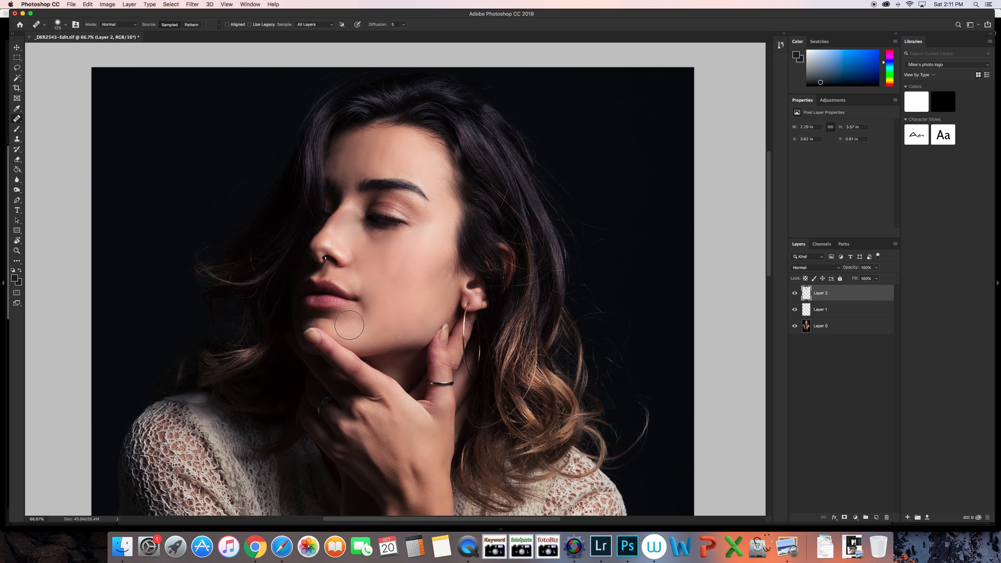
pyautogui.moveTo(389, 287); pyautogui.dragTo(351, 280)
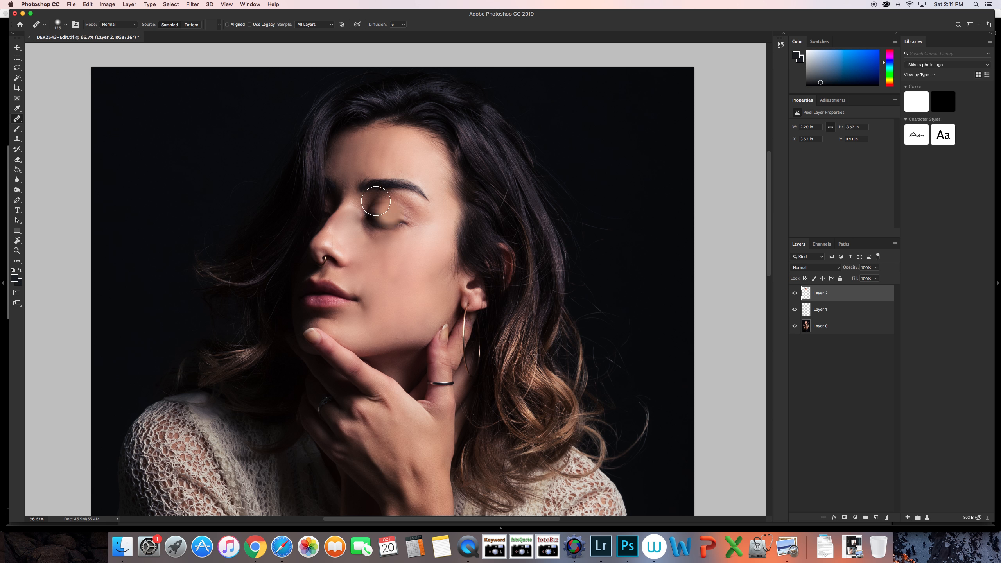
# Try Healing Brush strokes around the inner eye and nose bridge, undo the last one and reduce the brush size
pyautogui.moveTo(357, 203); pyautogui.dragTo(353, 207)
pyautogui.moveTo(349, 245); pyautogui.dragTo(347, 211)
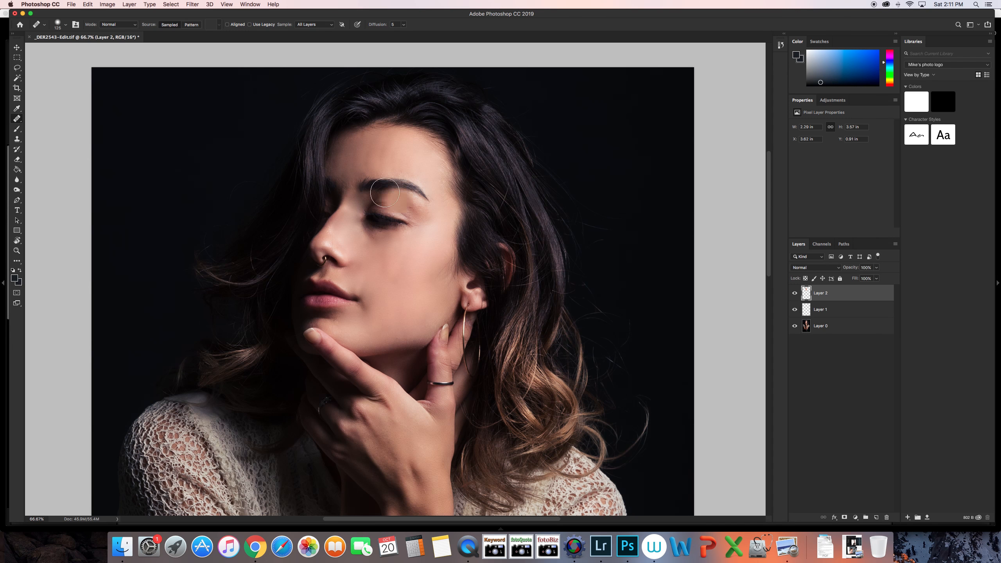
pyautogui.click(92, 4)
pyautogui.click(94, 12)
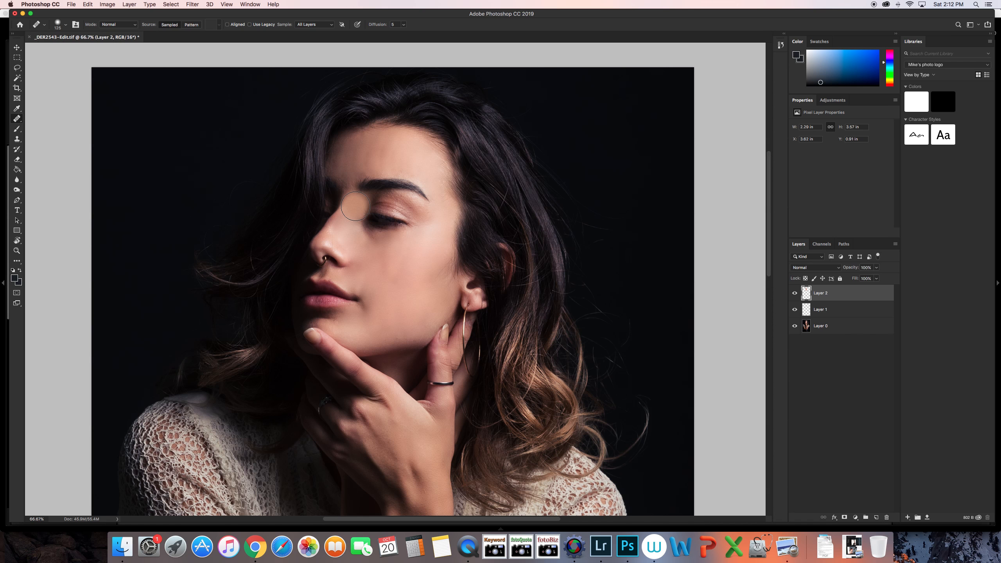
pyautogui.press('[')
pyautogui.press('[')
pyautogui.press('[')
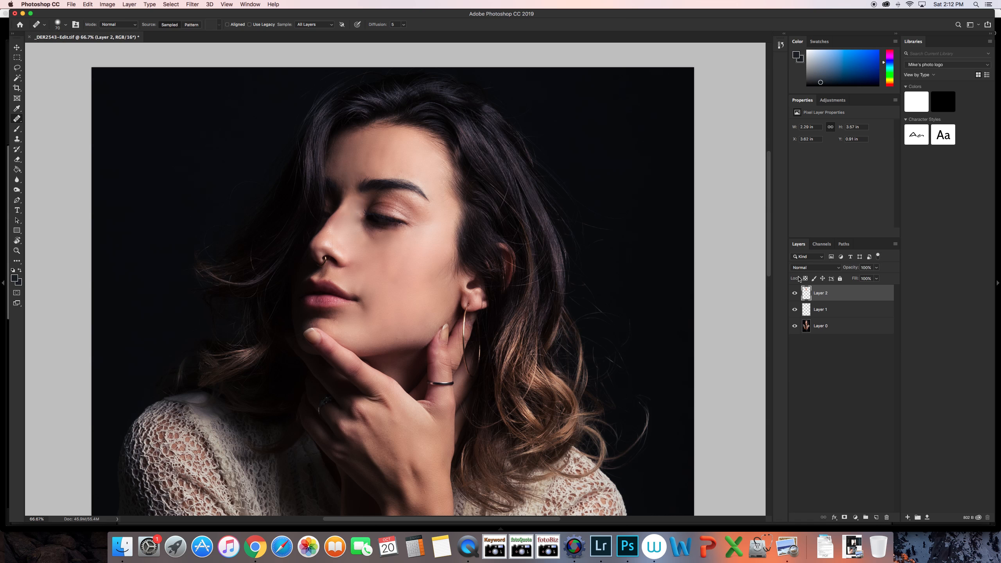
# Lower Layer 2's opacity to 34% and compare the face with and without the layer
pyautogui.moveTo(855, 269); pyautogui.dragTo(814, 270)
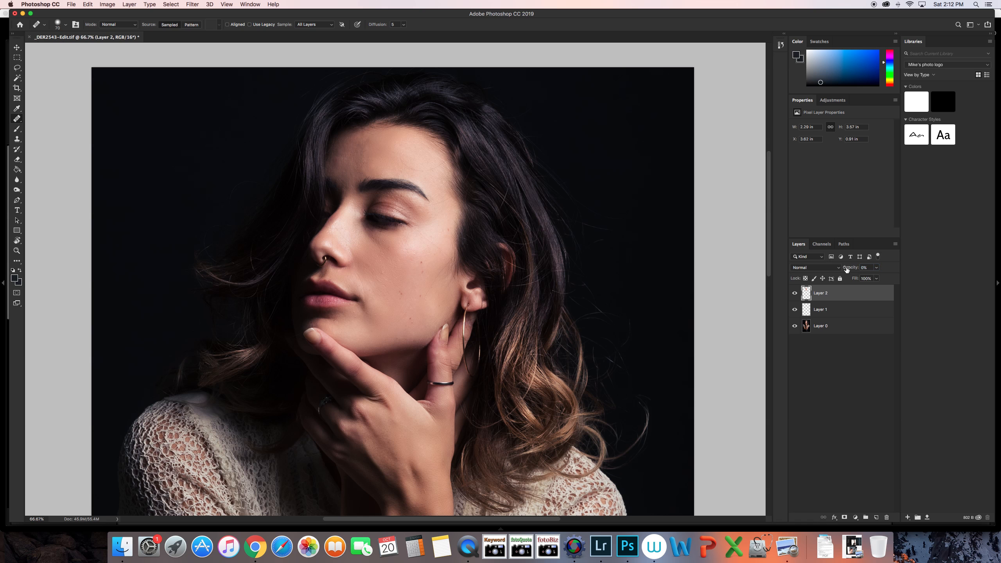
pyautogui.moveTo(849, 269); pyautogui.dragTo(862, 268)
pyautogui.moveTo(850, 269); pyautogui.dragTo(853, 269)
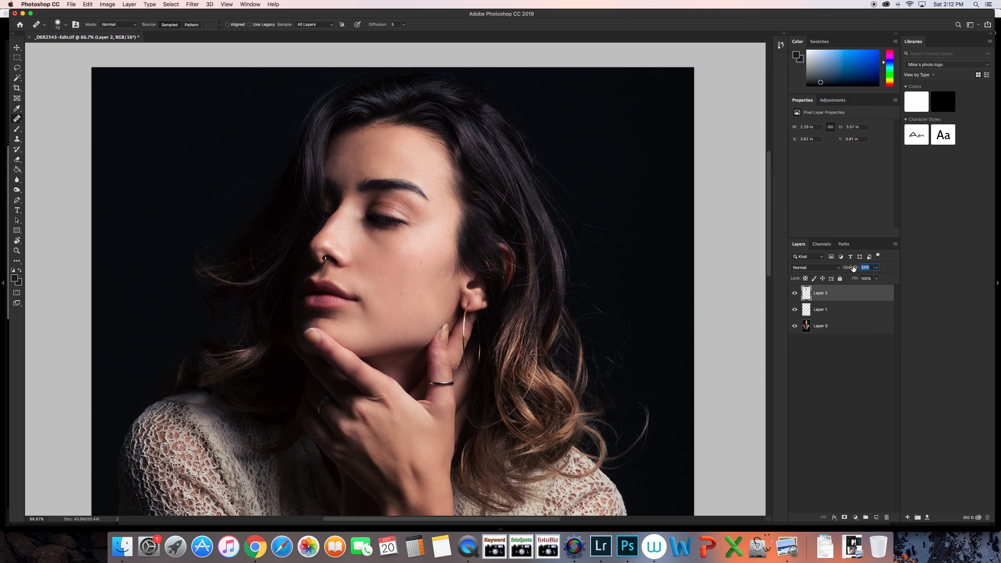
pyautogui.click(795, 294)
pyautogui.click(795, 293)
pyautogui.click(796, 294)
pyautogui.click(796, 293)
pyautogui.click(796, 294)
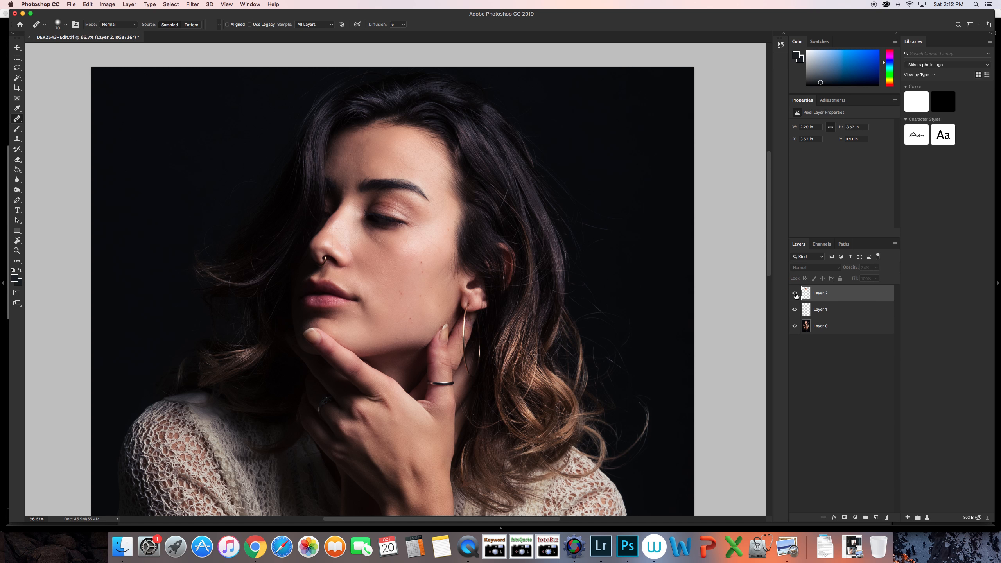
pyautogui.click(795, 294)
pyautogui.click(796, 294)
pyautogui.click(795, 294)
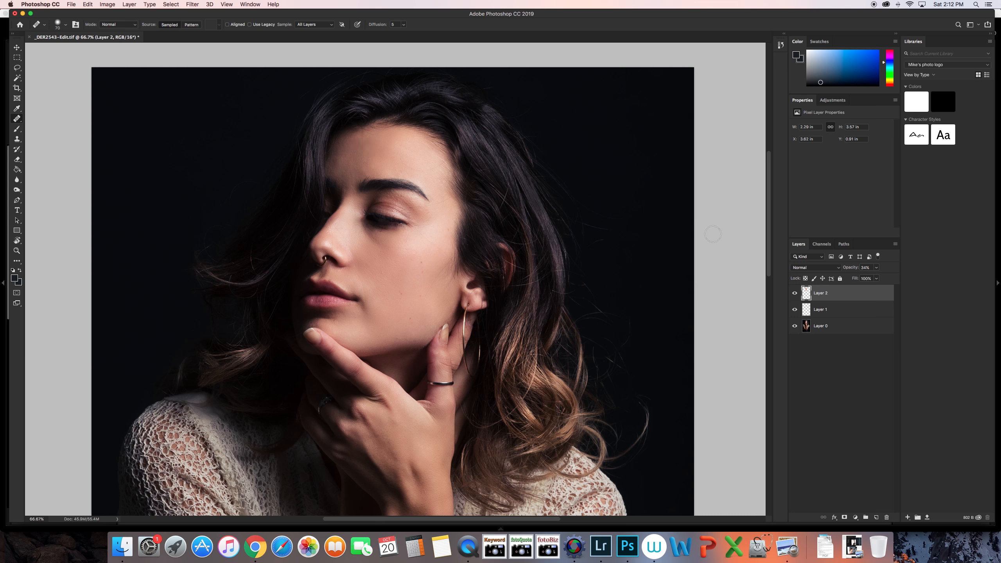
# Set Layer 2's opacity to 35% and compare the whole portrait with and without the layer
pyautogui.moveTo(849, 271)
pyautogui.mouseDown()
pyautogui.moveTo(871, 268)
pyautogui.moveTo(849, 267)
pyautogui.mouseUp()
pyautogui.click(796, 294)
pyautogui.click(796, 295)
pyautogui.press('super+minus')
pyautogui.press('super+minus')
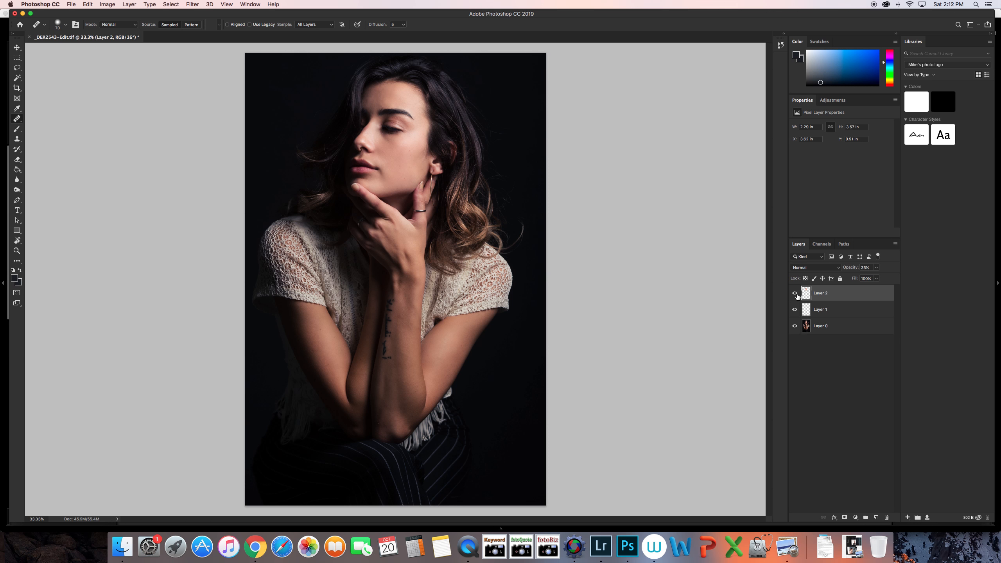
pyautogui.click(795, 295)
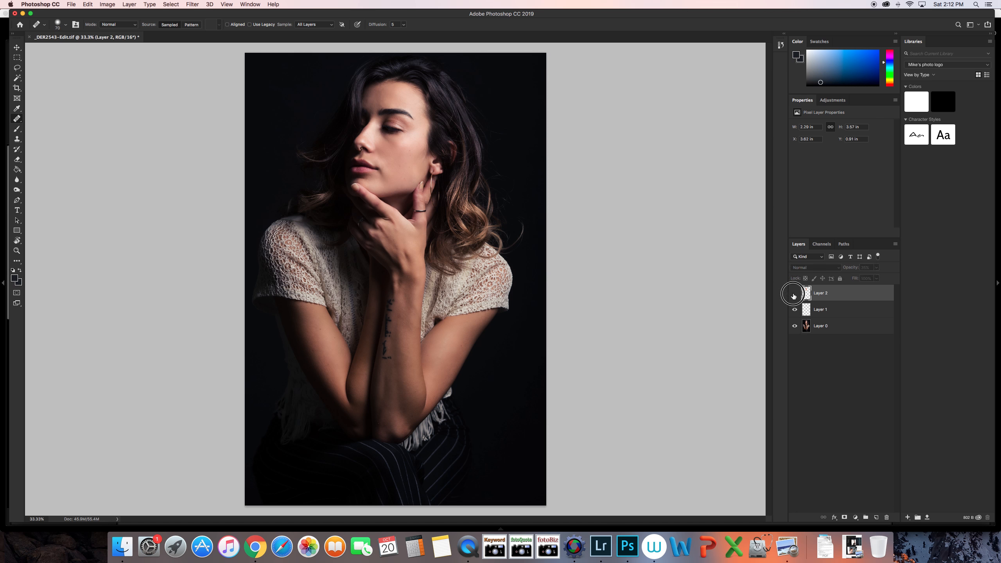
pyautogui.click(795, 294)
pyautogui.click(795, 294)
# Set Layer 2's opacity to 30% and compare the full portrait with the retouching layers shown and hidden
pyautogui.moveTo(852, 268); pyautogui.dragTo(850, 269)
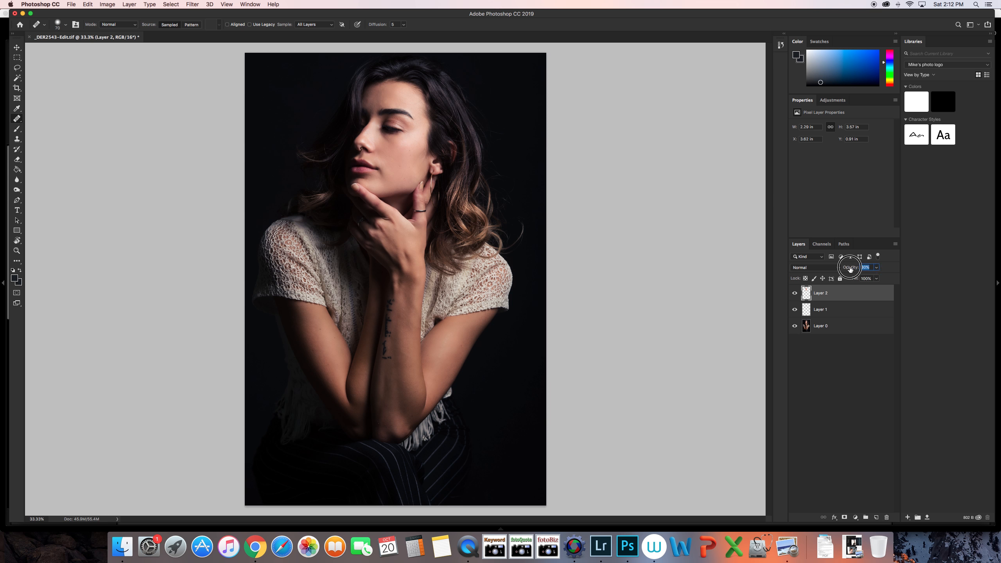
pyautogui.click(796, 293)
pyautogui.click(796, 294)
pyautogui.click(796, 293)
pyautogui.click(795, 293)
pyautogui.click(796, 294)
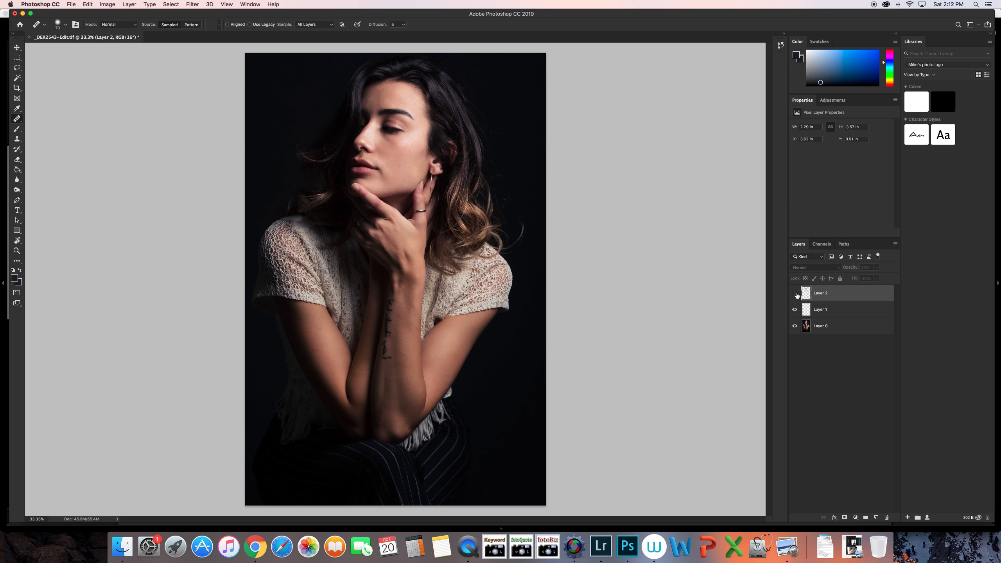
pyautogui.click(796, 293)
pyautogui.click(795, 310)
# Rename Layer 1 as blemishes and select Layer 2
pyautogui.click(836, 313)
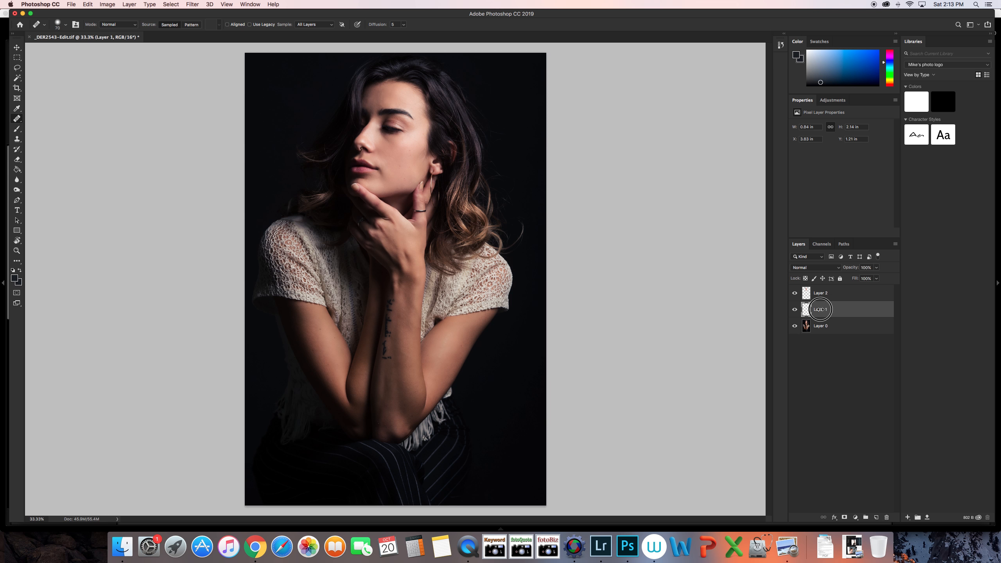
pyautogui.doubleClick(822, 310)
pyautogui.write('blemishes')
pyautogui.press('Return')
pyautogui.click(823, 294)
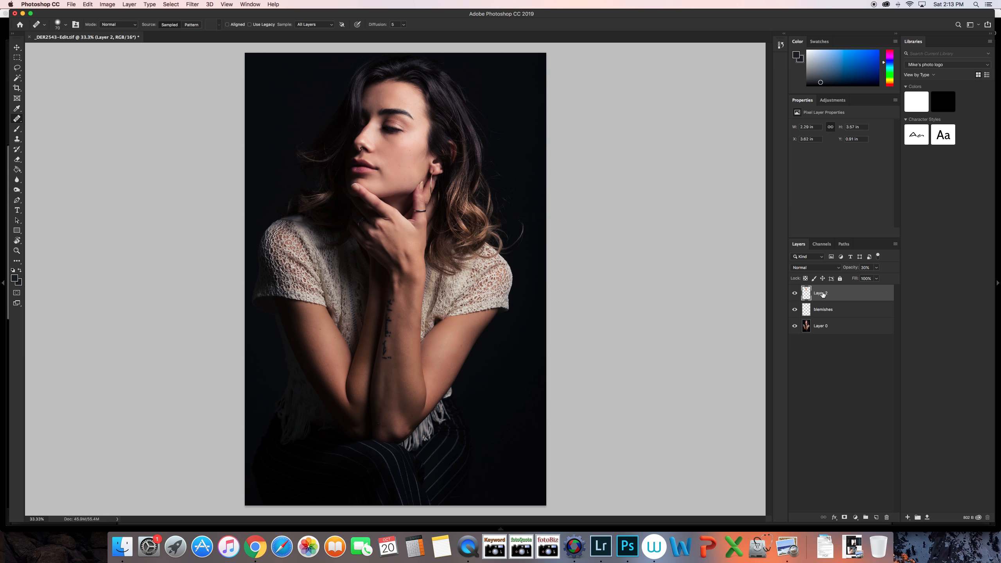
# Rename Layer 2 as skin softening and select the blemishes layer
pyautogui.doubleClick(823, 293)
pyautogui.write('skin softening')
pyautogui.press('Return')
pyautogui.click(848, 312)
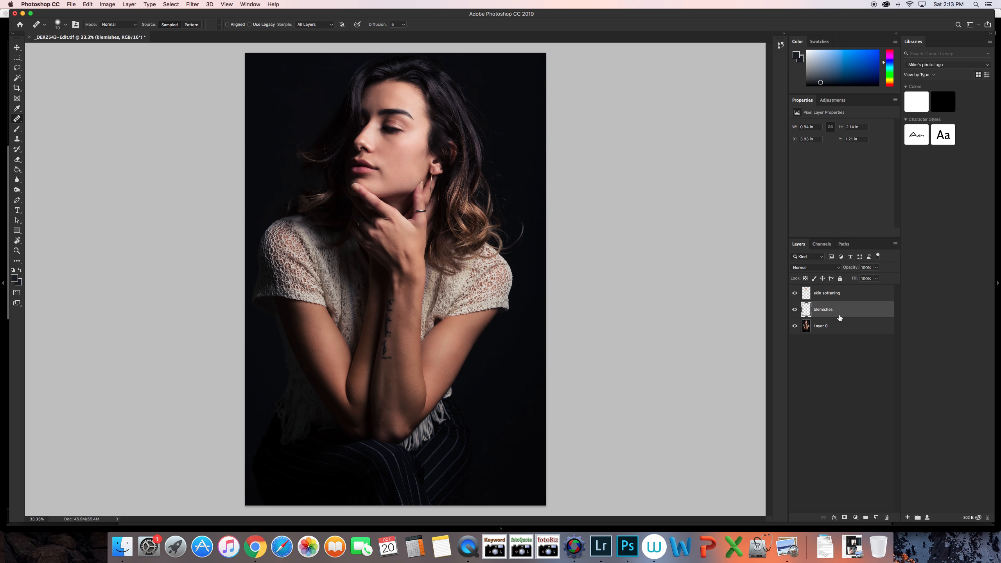
# Review the two retouching layers and compare the portrait with the blemishes layer hidden and shown
pyautogui.click(839, 295)
pyautogui.click(836, 311)
pyautogui.click(795, 309)
pyautogui.click(794, 309)
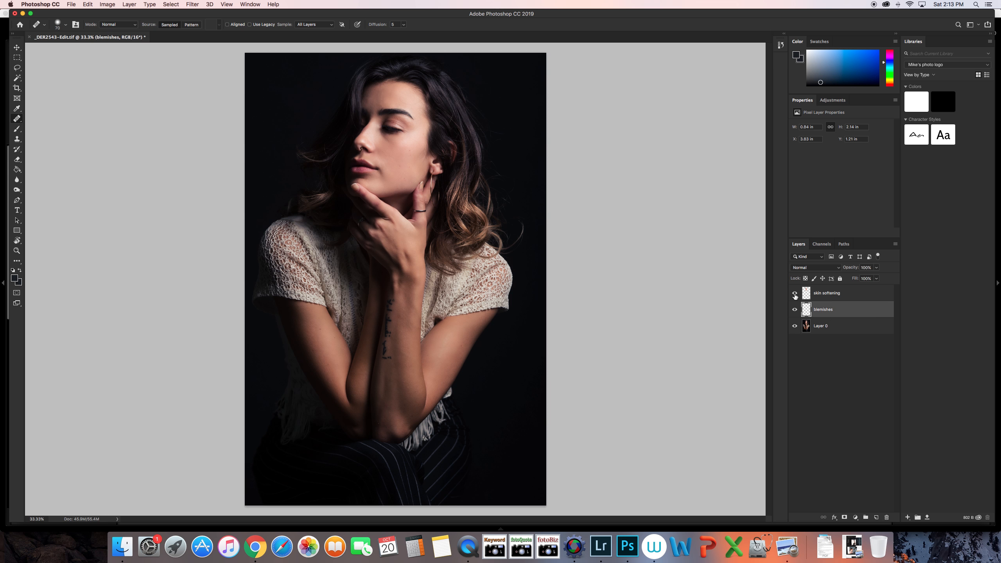
# Open the Unsharp Mask filter for Layer 0 and compare the portrait with the sharpening preview off and on
pyautogui.click(824, 325)
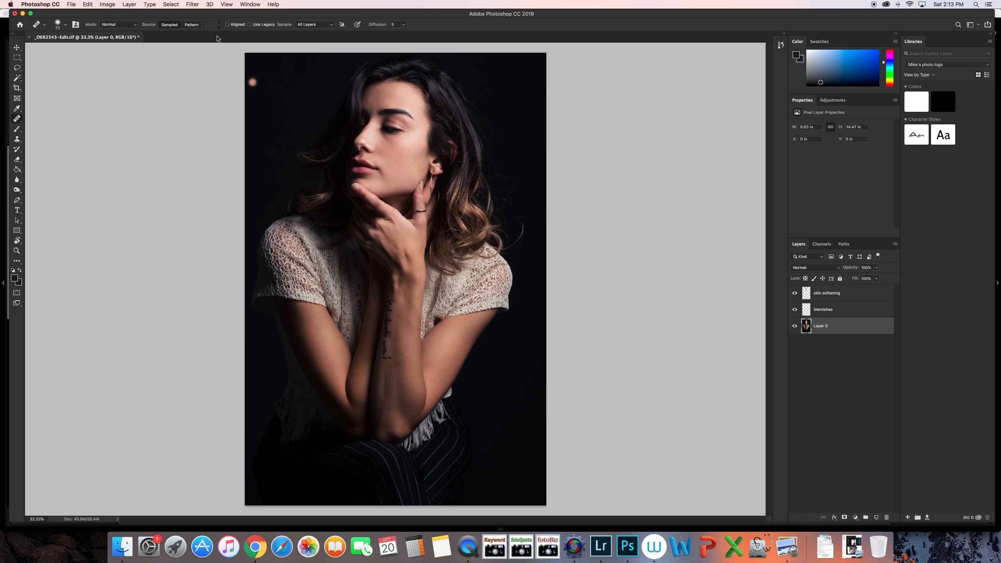
pyautogui.click(191, 6)
pyautogui.moveTo(207, 107)
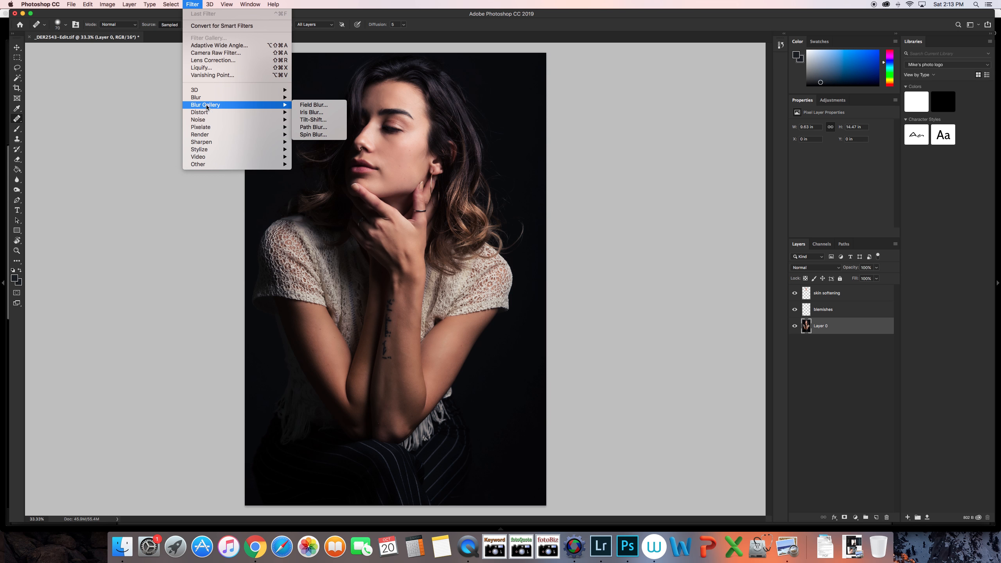
pyautogui.moveTo(212, 142)
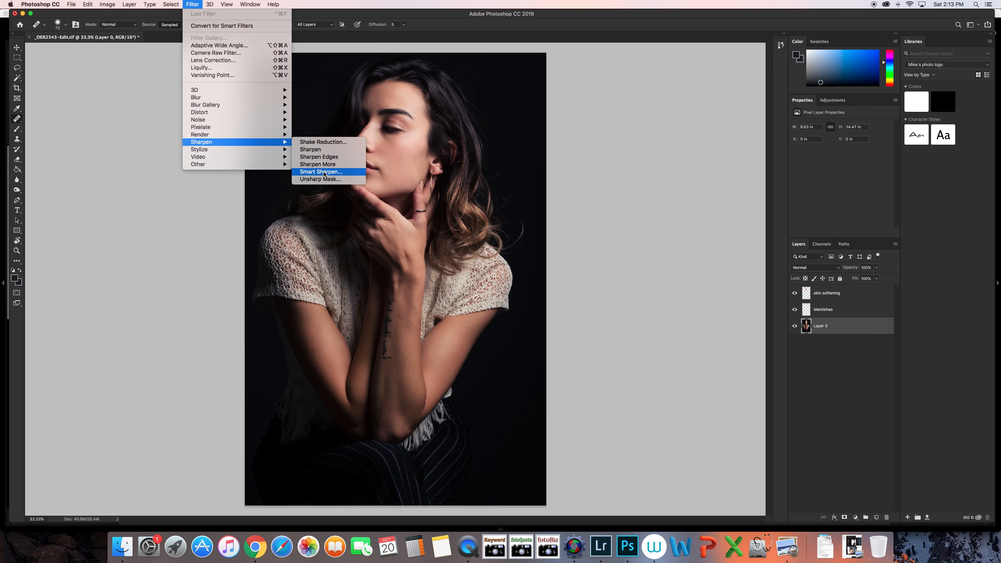
pyautogui.click(322, 179)
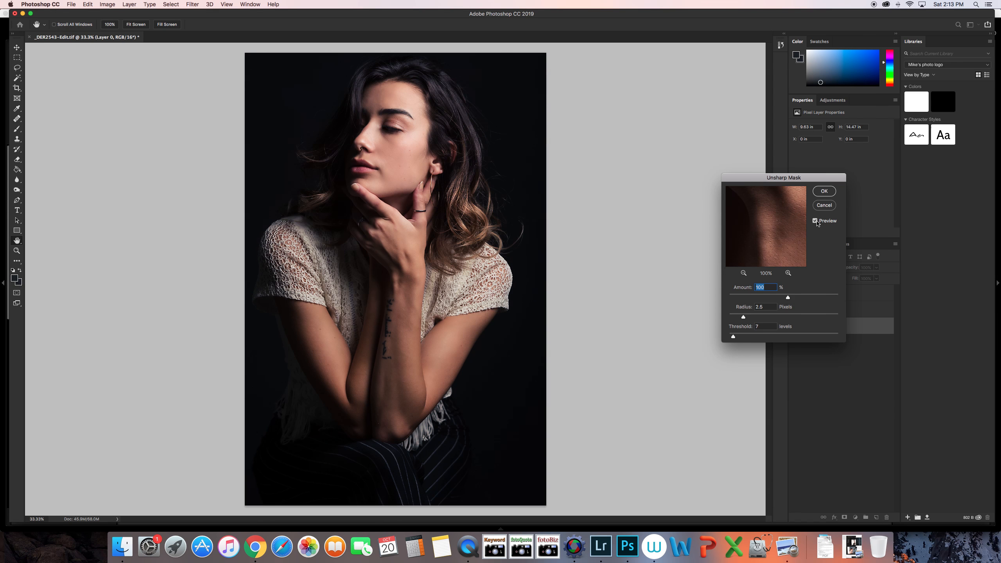
pyautogui.click(816, 222)
pyautogui.click(816, 221)
pyautogui.click(816, 221)
pyautogui.click(817, 222)
# Lower the Unsharp Mask amount slightly, check the preview off and on, and apply the sharpening to Layer 0
pyautogui.click(789, 298)
pyautogui.moveTo(788, 298); pyautogui.dragTo(780, 298)
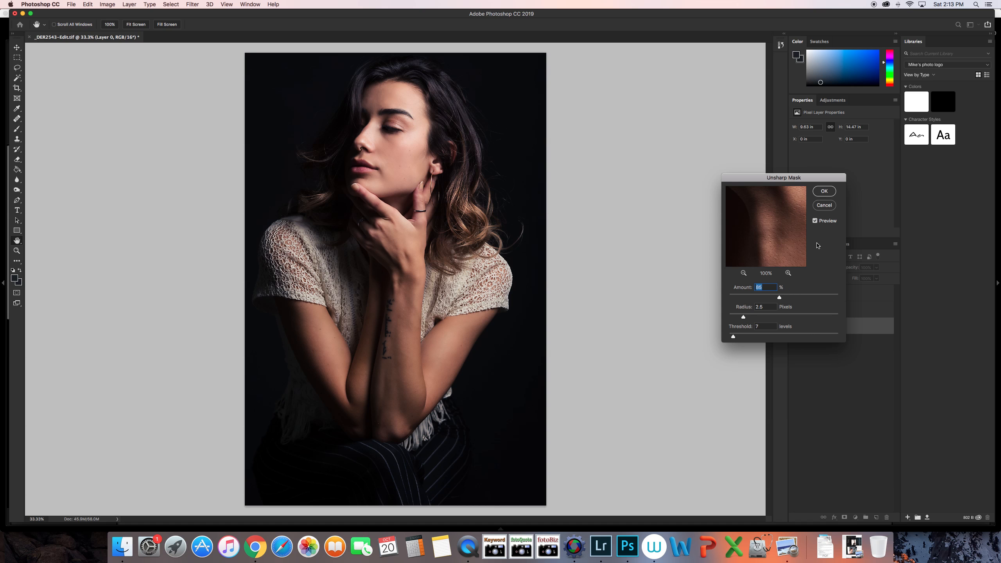
pyautogui.click(816, 221)
pyautogui.click(815, 221)
pyautogui.click(820, 193)
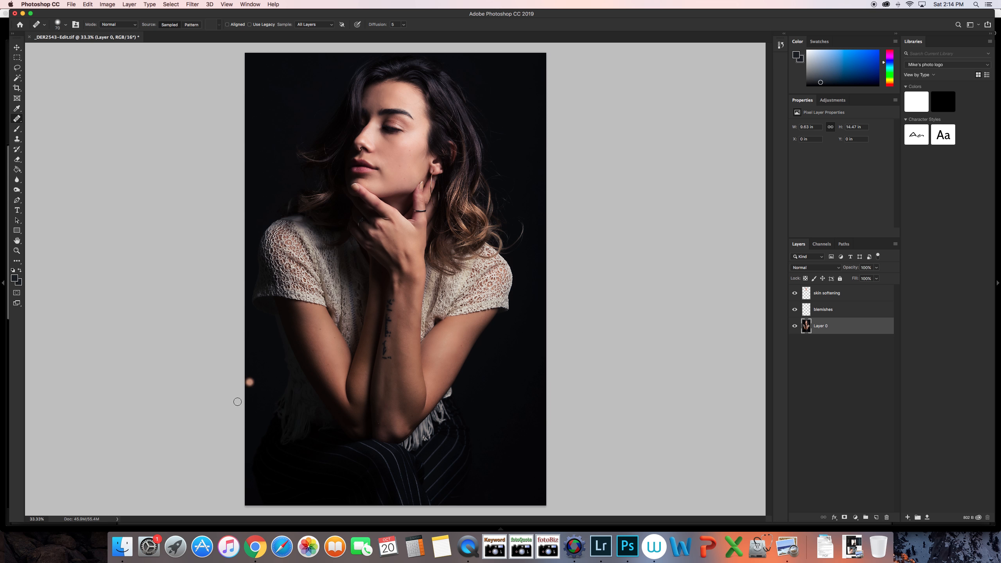
# Switch to Chrome and look through the photographer's online portfolio, examining the finished portraits across the gallery
pyautogui.click(256, 546)
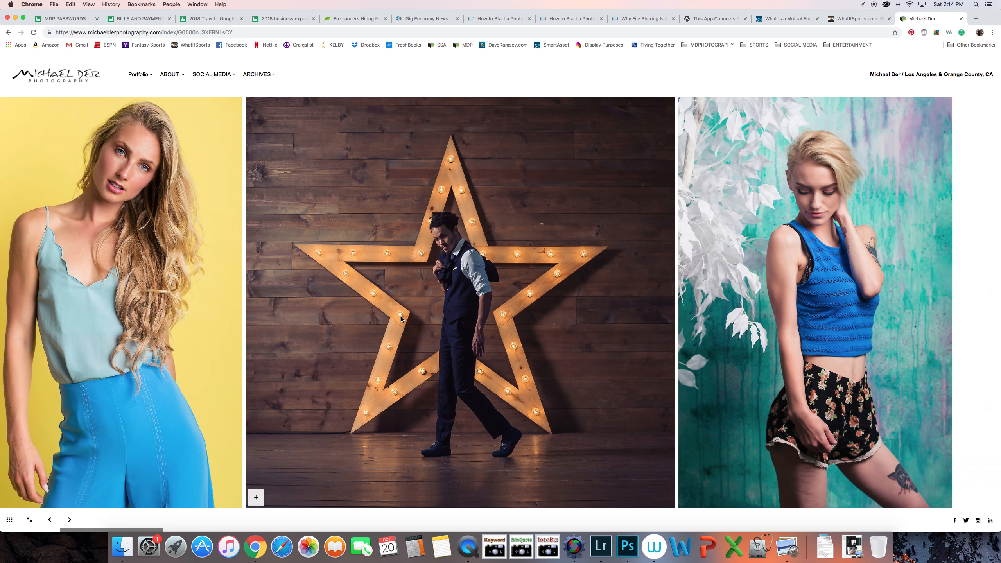
pyautogui.hscroll(7, 401, 318)
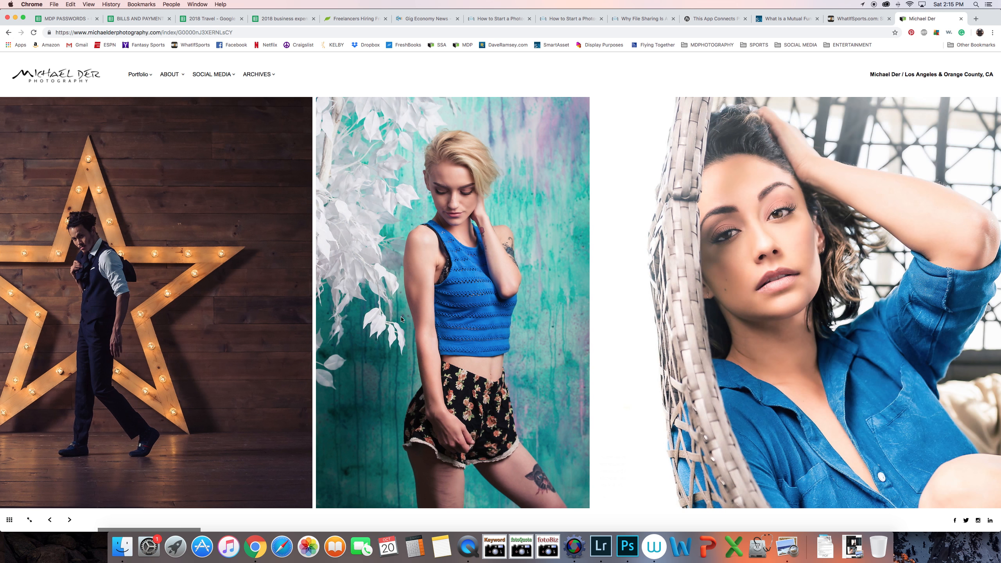
pyautogui.hscroll(10, 402, 319)
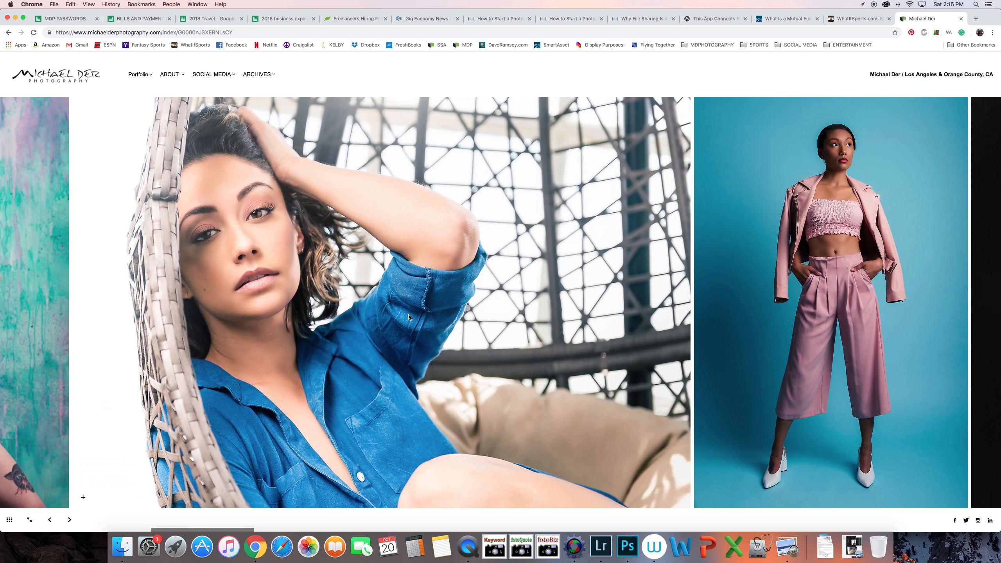
pyautogui.hscroll(1, 408, 316)
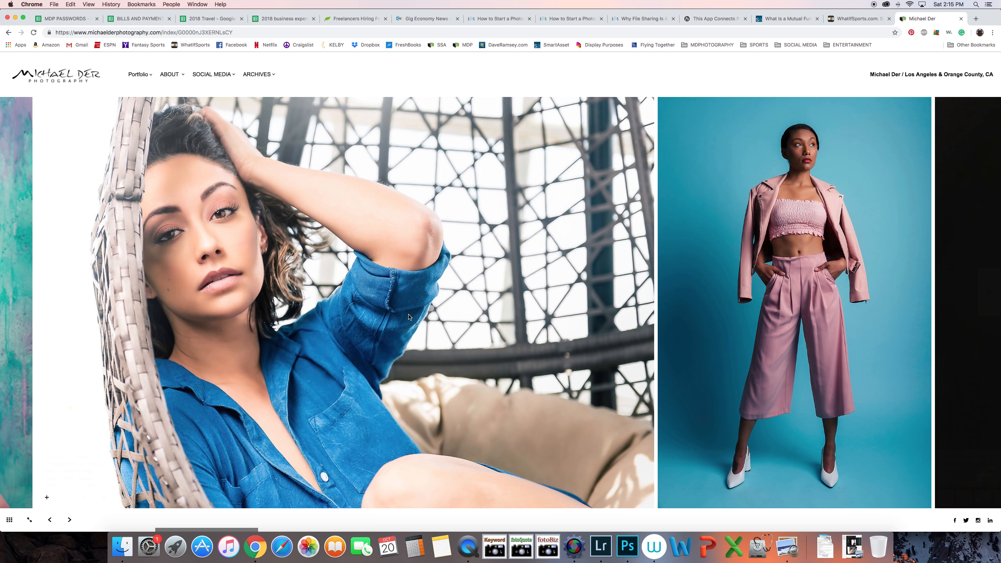
pyautogui.hscroll(10, 409, 317)
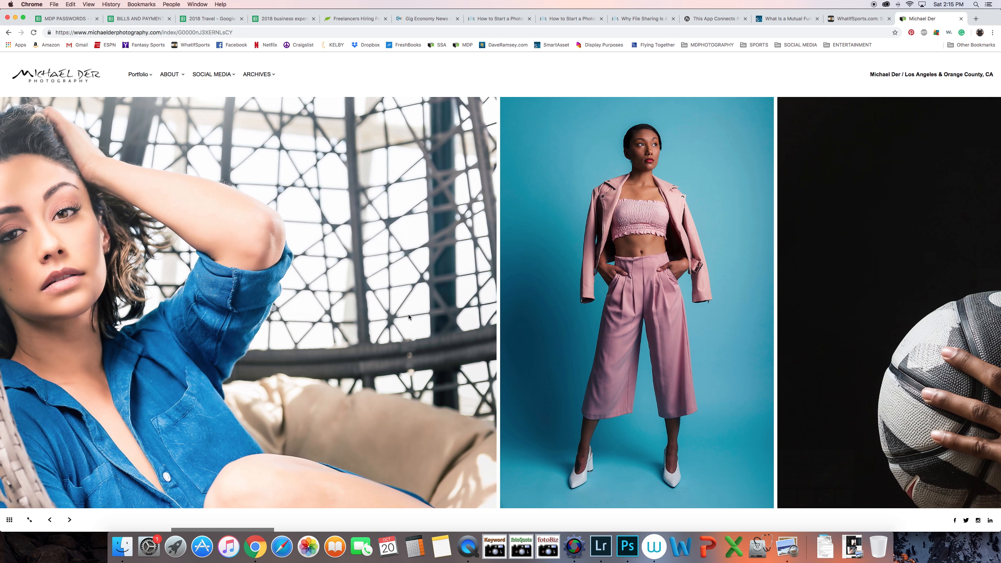
pyautogui.hscroll(11, 409, 317)
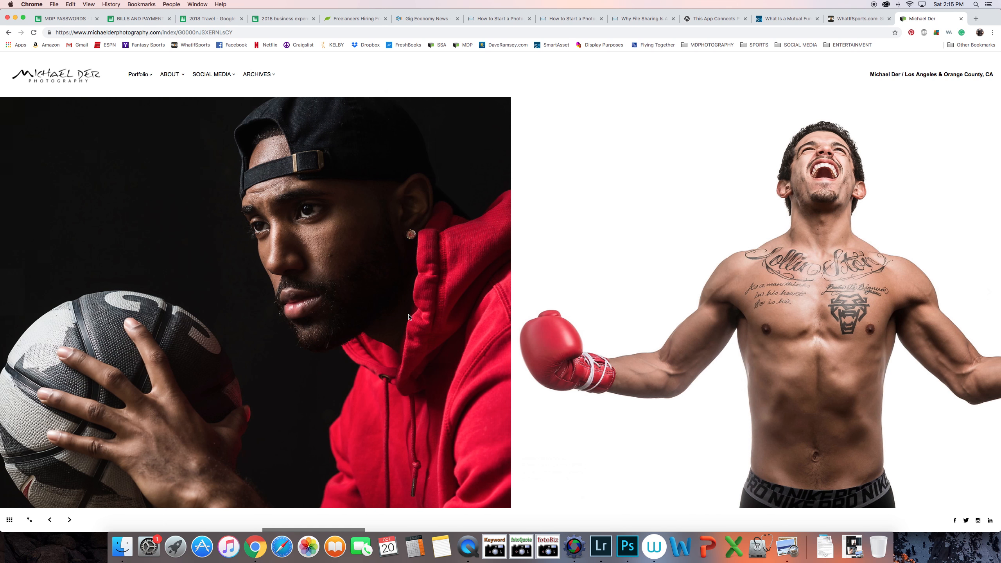
pyautogui.hscroll(8, 409, 317)
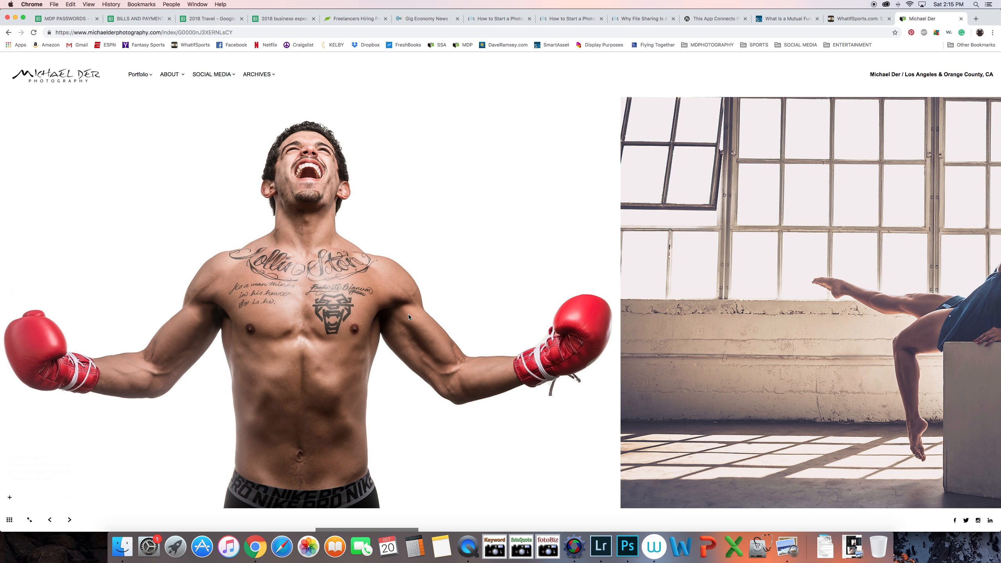
pyautogui.hscroll(14, 409, 315)
pyautogui.hscroll(12, 409, 317)
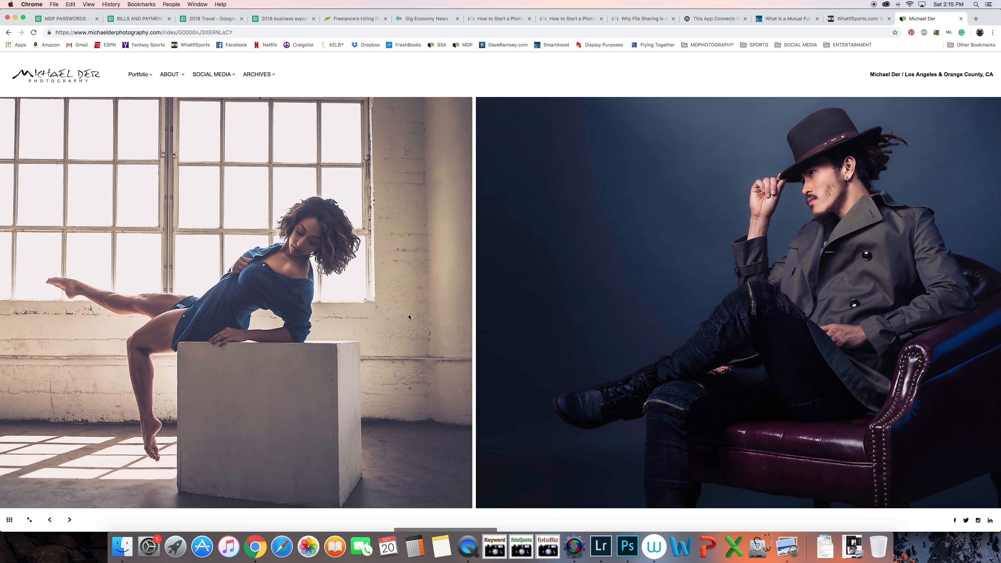
pyautogui.hscroll(2, 409, 317)
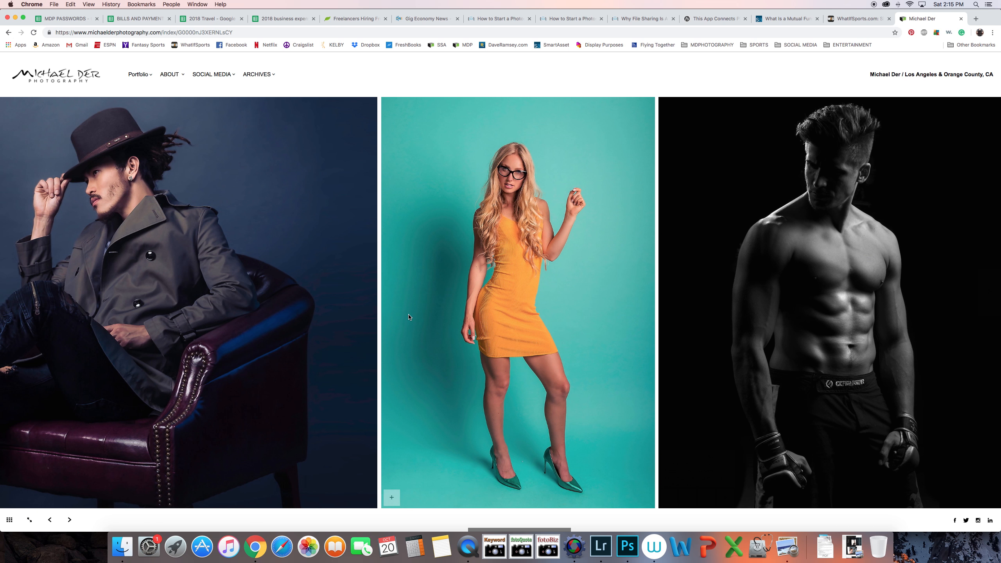